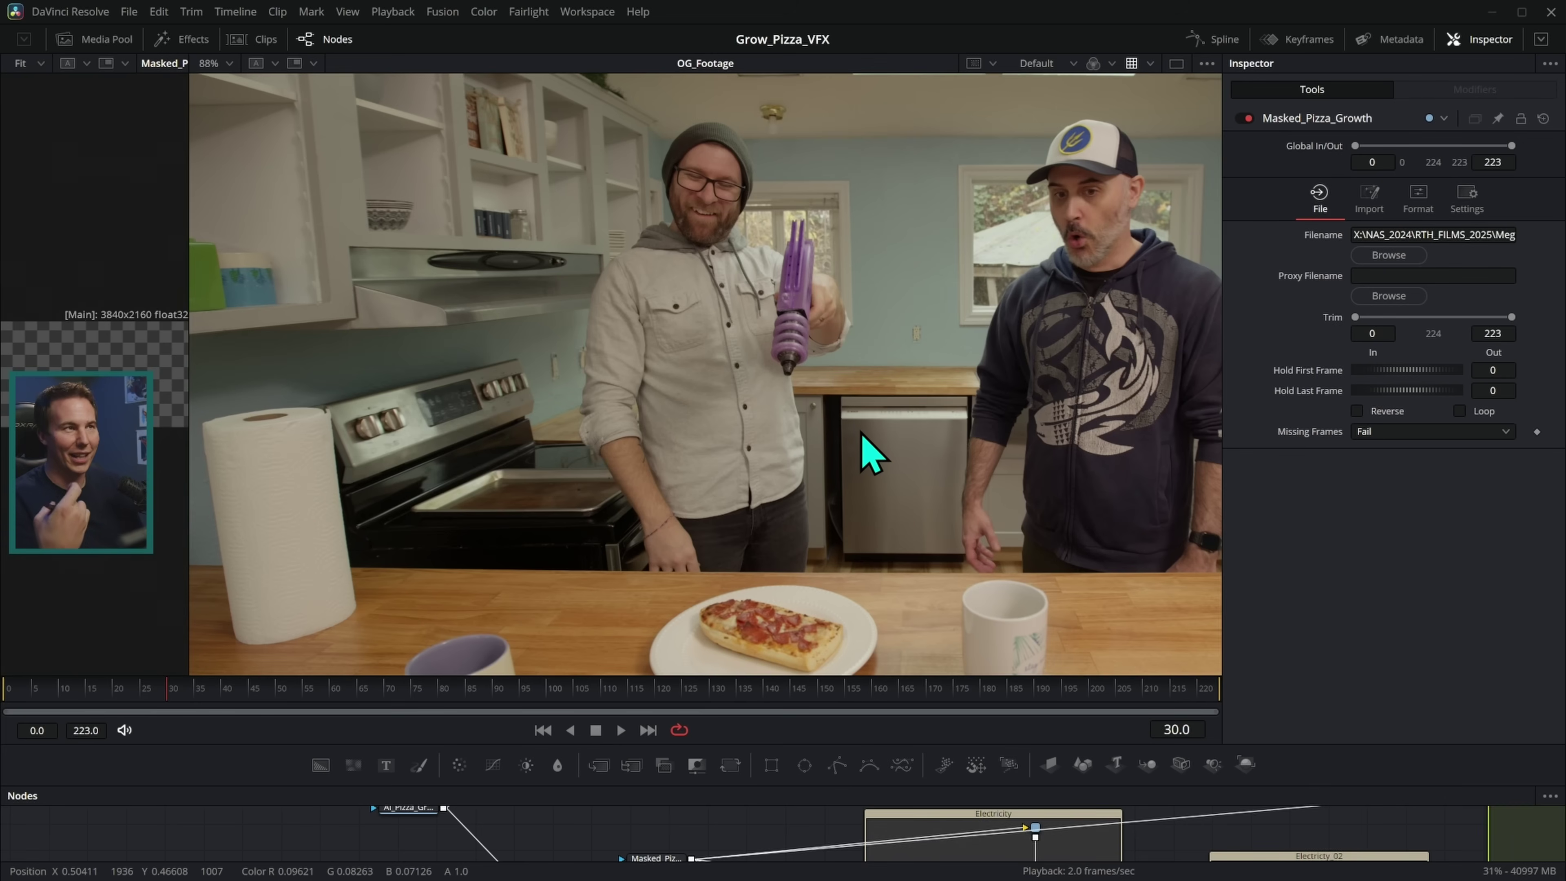
Examine the full frame of the OG_Footage clip around the small pizza and the mugs on the counter
scroll(869, 454, "down", 2)
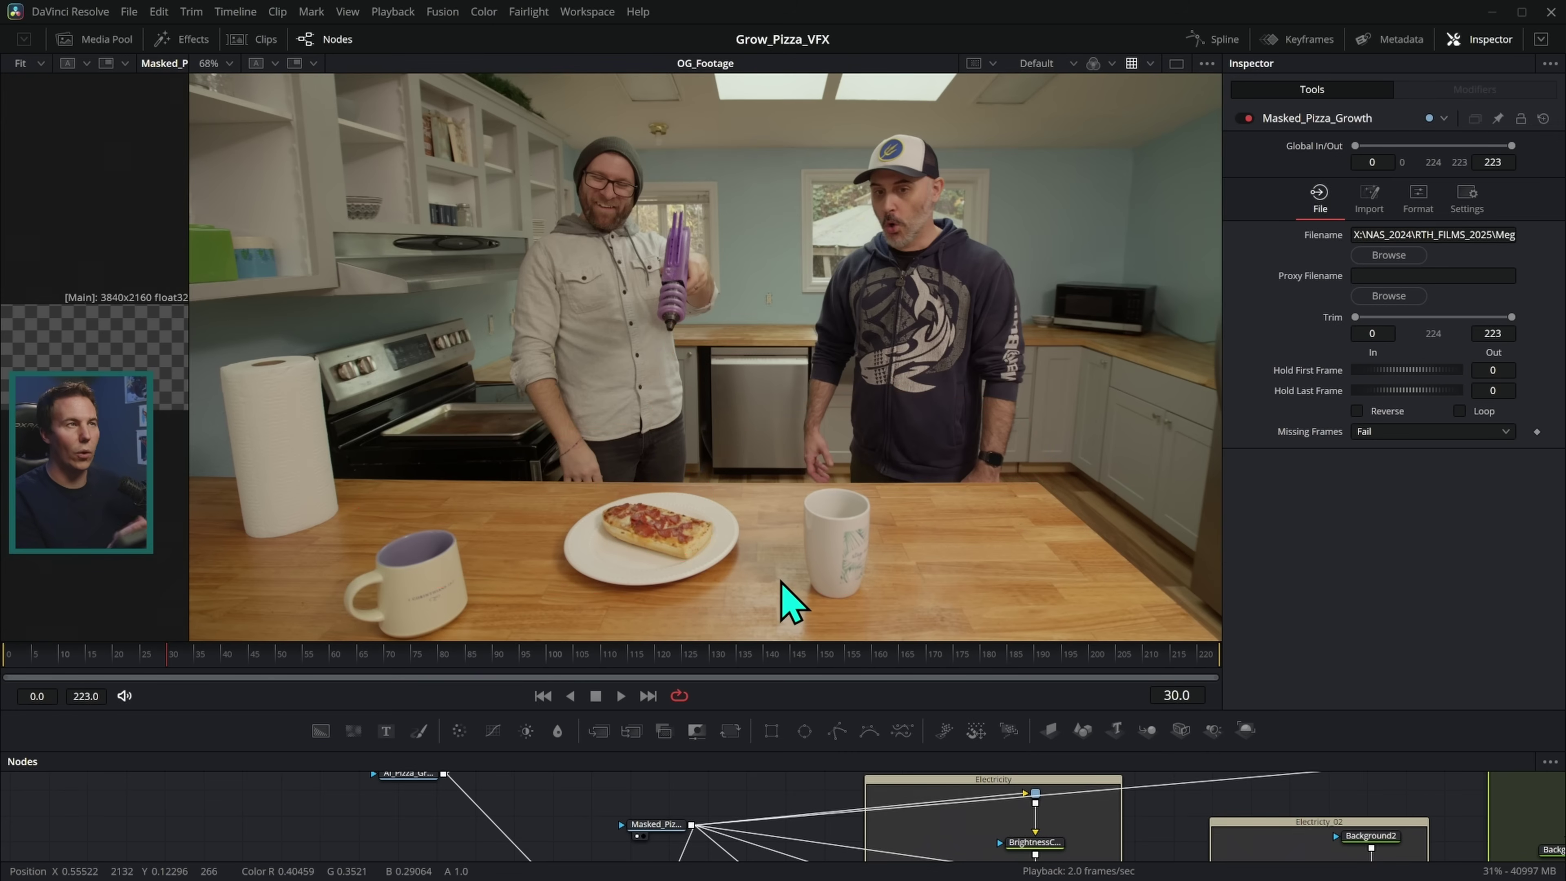
mouse_move(690, 560)
left_mouse_down()
mouse_move(725, 525)
mouse_move(630, 495)
mouse_move(593, 518)
mouse_move(667, 559)
mouse_move(855, 488)
mouse_move(1071, 510)
mouse_move(1039, 528)
left_mouse_up()
mouse_move(638, 556)
left_mouse_down()
mouse_move(384, 503)
mouse_move(422, 522)
left_mouse_up()
key("Escape")
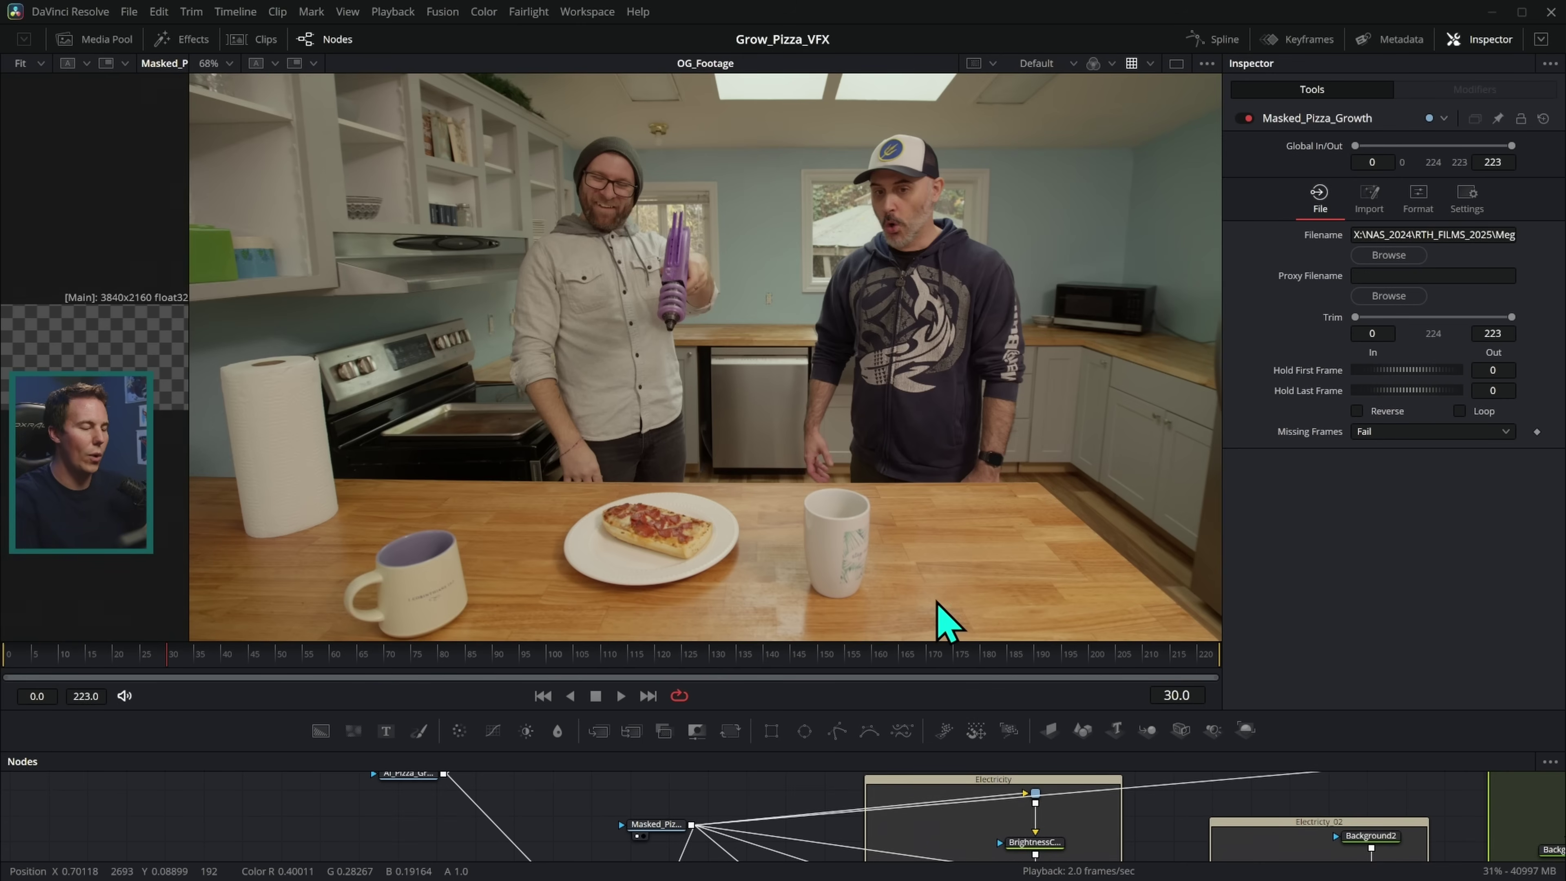
mouse_move(678, 497)
left_mouse_down()
mouse_move(634, 563)
mouse_move(672, 497)
left_mouse_up()
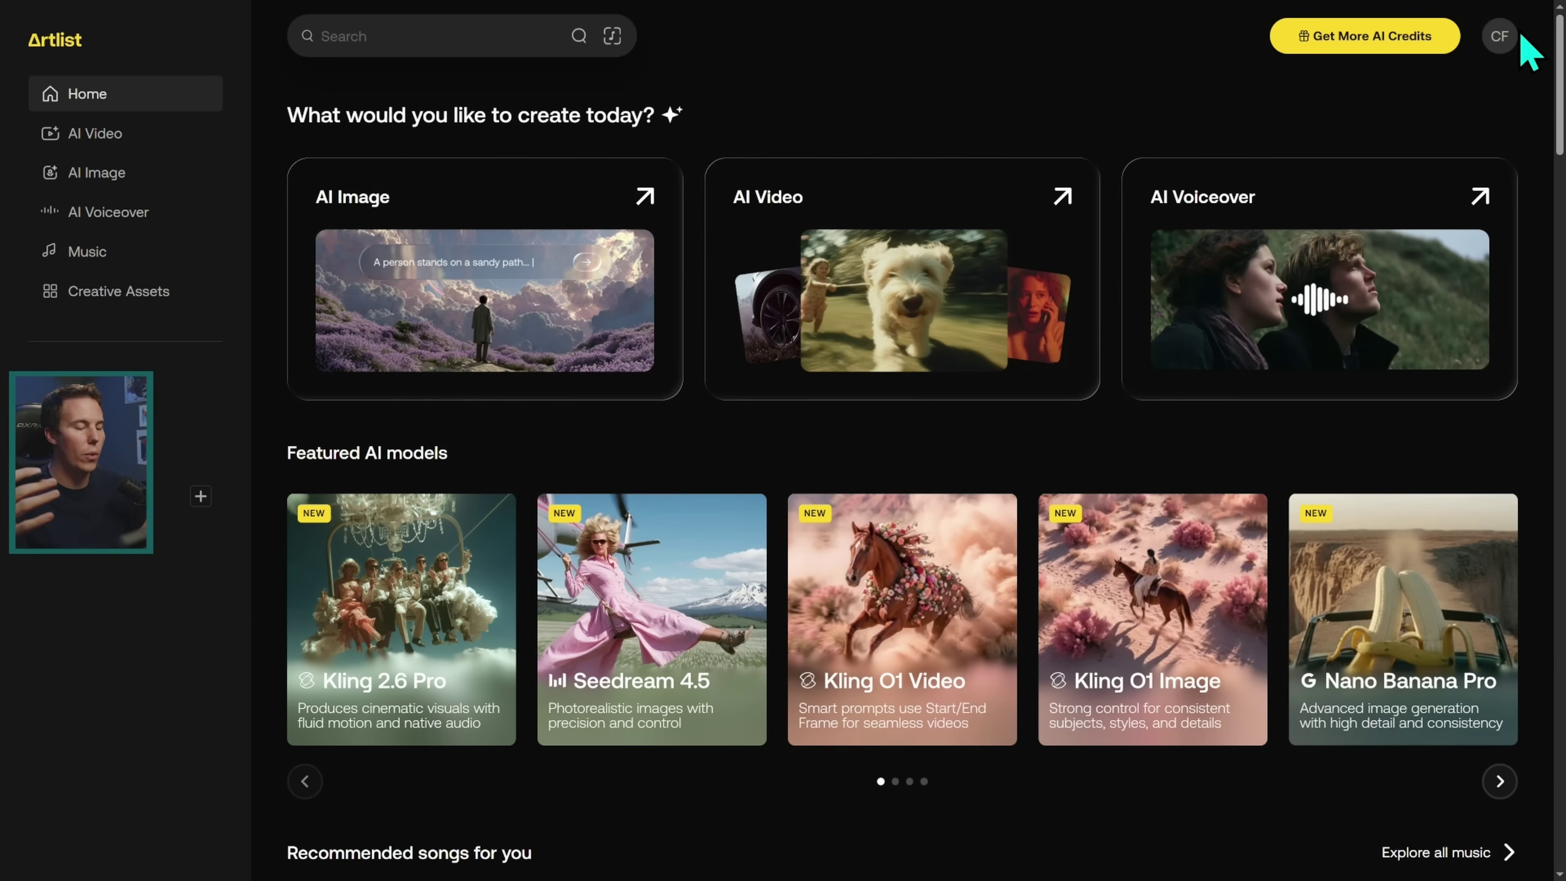
Switch to Artlist and write an image-to-image prompt starting "Make the Pizza as big as the" for the uploaded kitchen still
scroll(1546, 271, "down", 10)
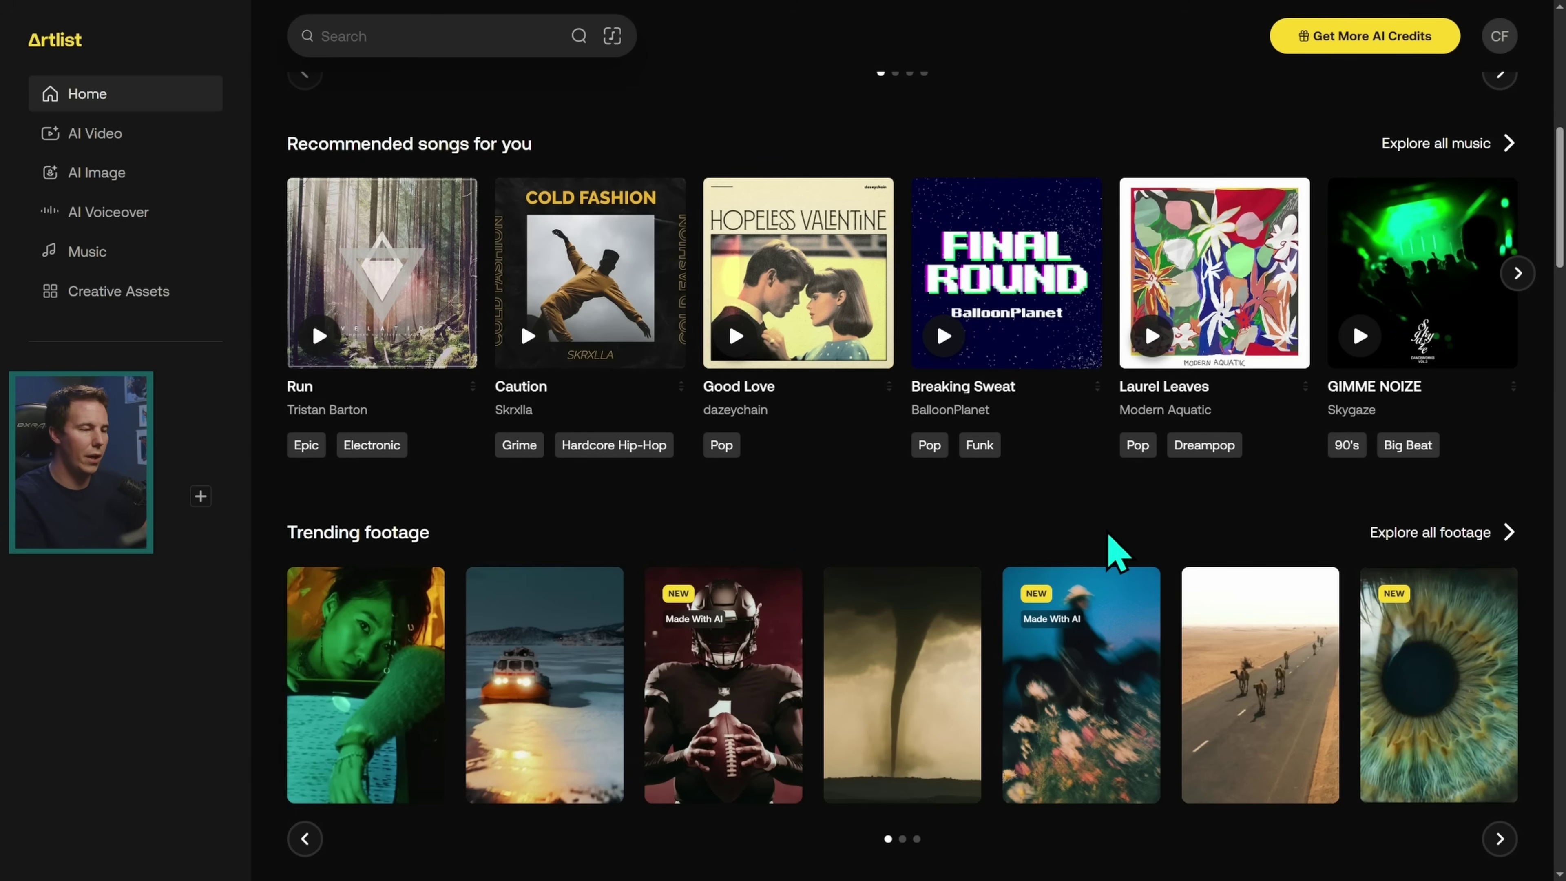
scroll(1109, 536, "up", 10)
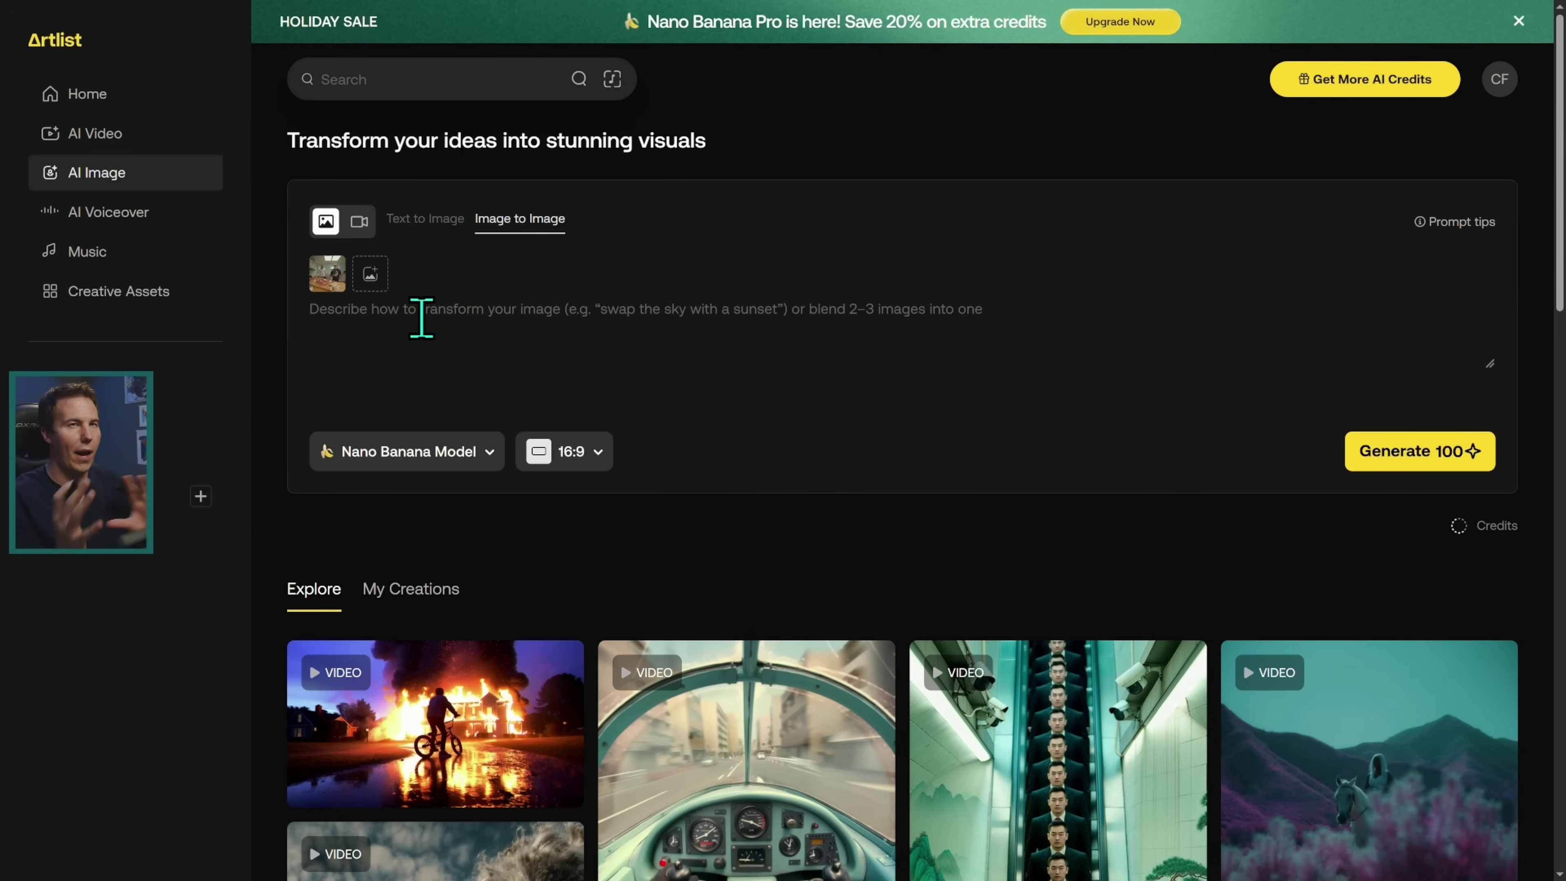
left_click(422, 319)
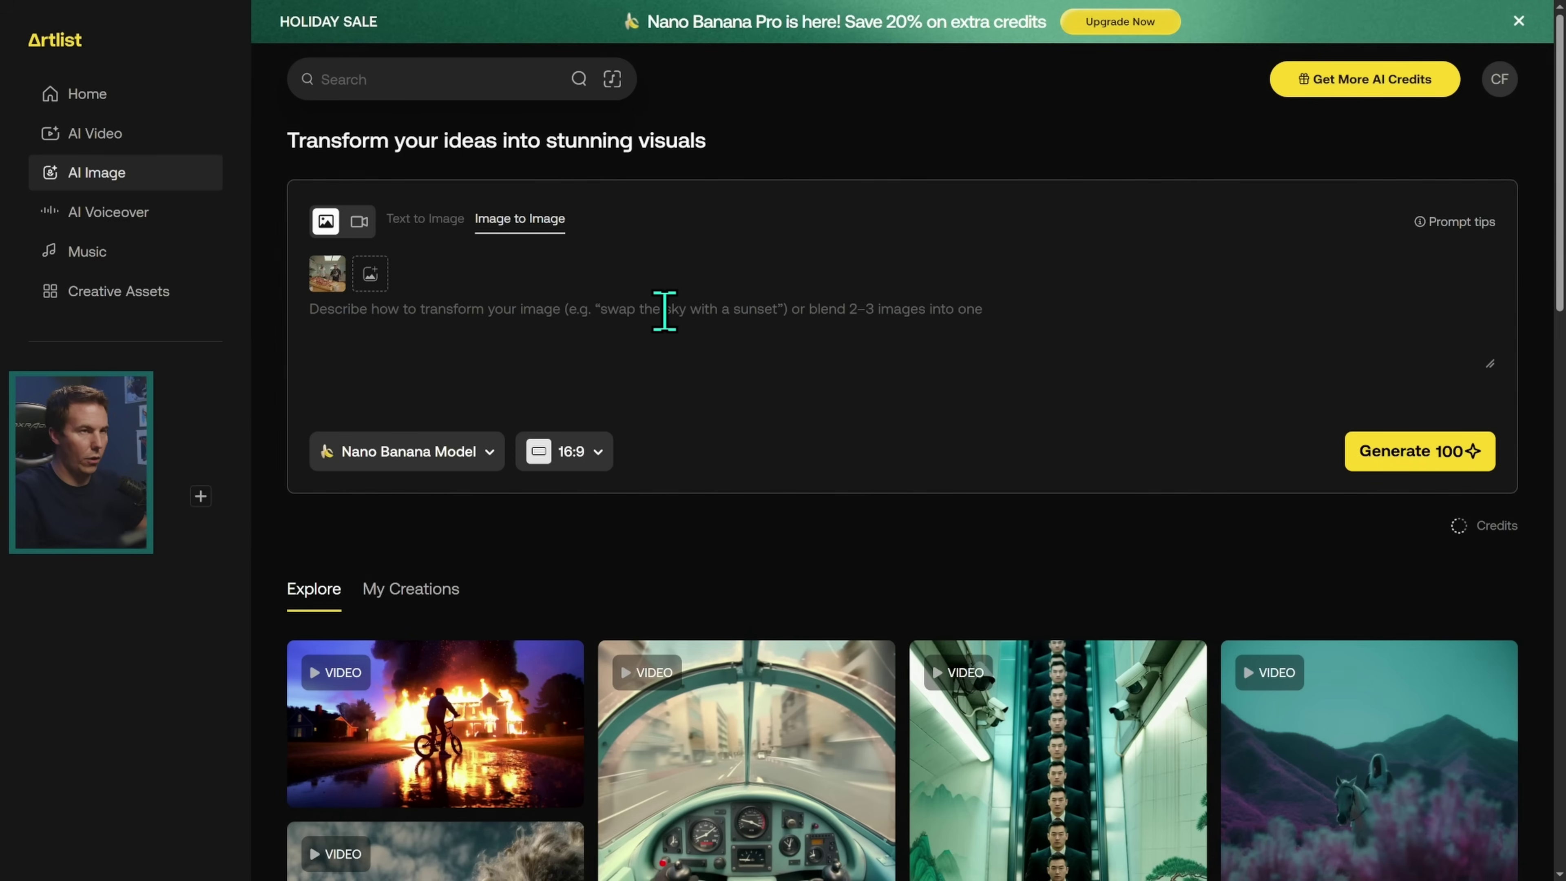
type("Make the Piuz")
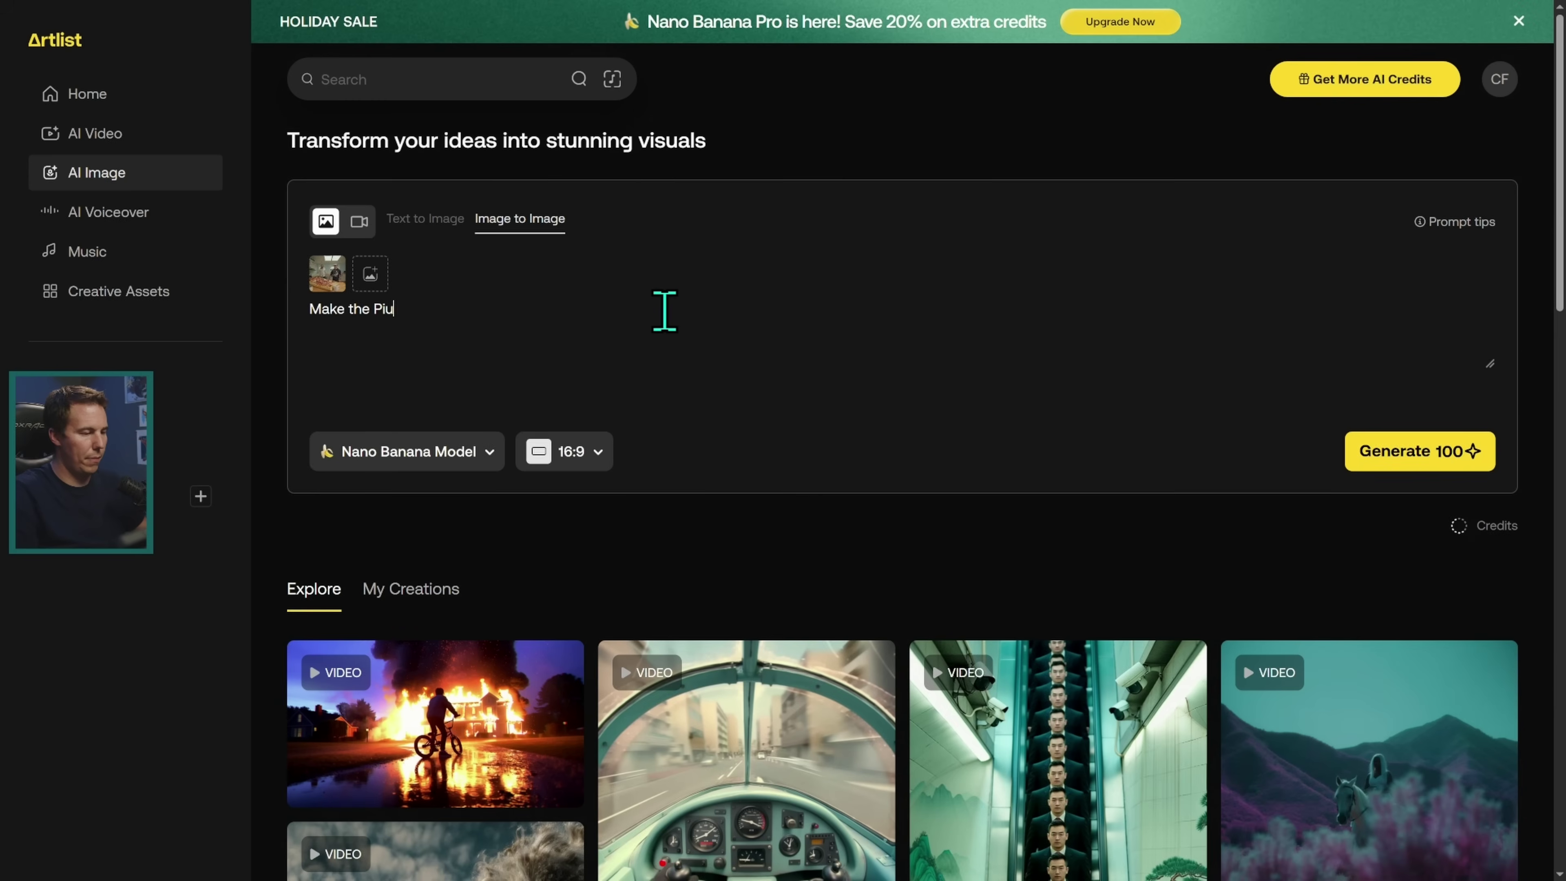
key("BackSpace")
key("BackSpace")
type("zza as big as the co")
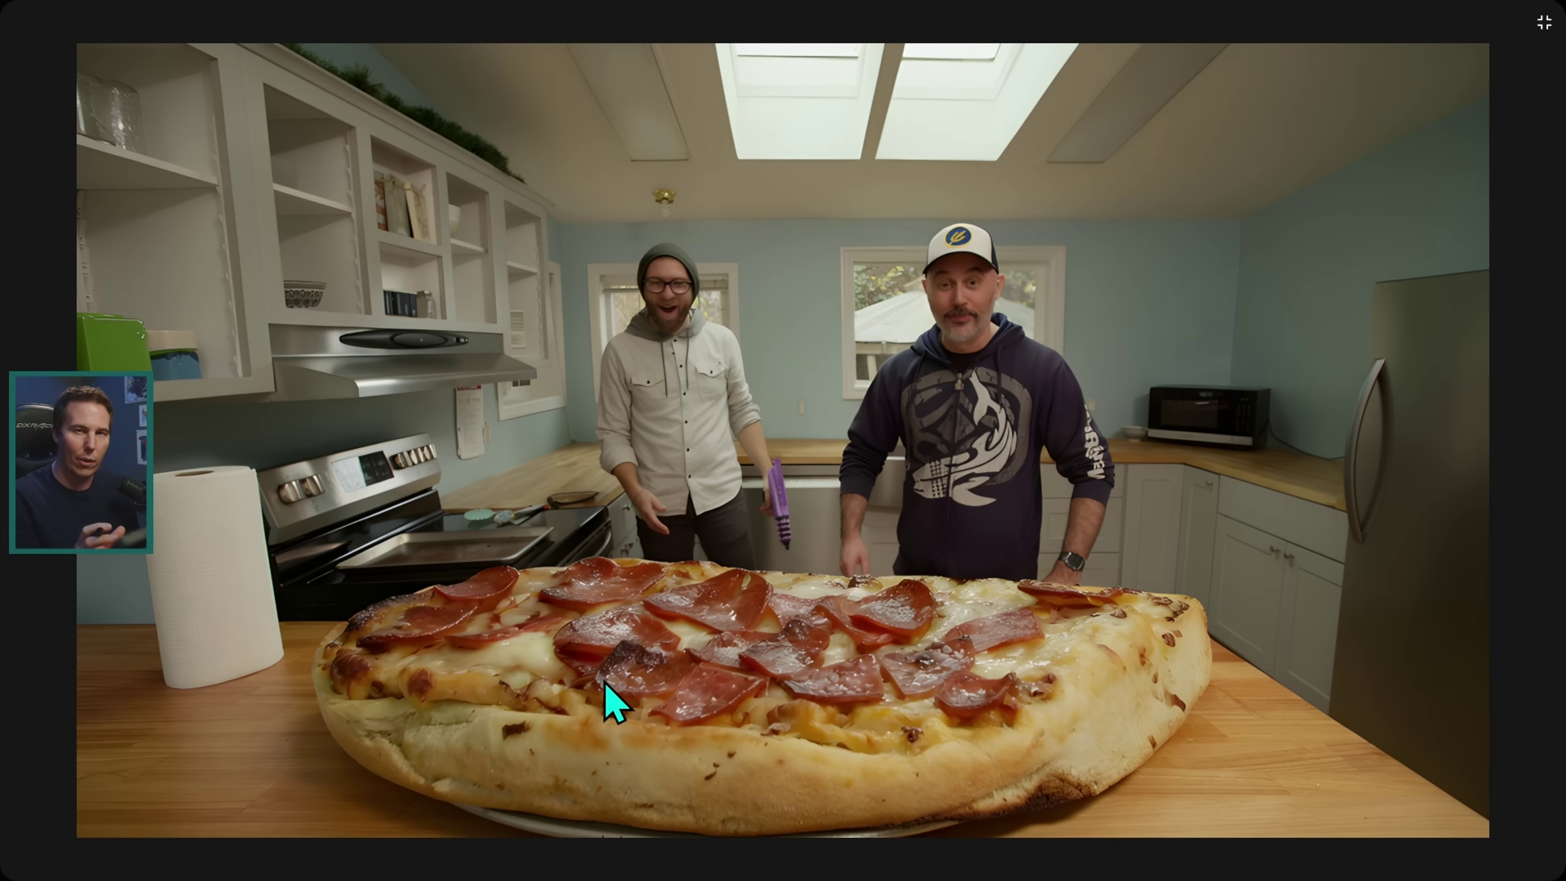
Examine the generated giant-pizza image, and switch to Affinity to inspect its Big_Pizza_Better.jpg and Background layers up close
mouse_move(1054, 824)
left_mouse_down()
mouse_move(1190, 737)
mouse_move(425, 520)
mouse_move(1170, 775)
left_mouse_up()
key("Escape")
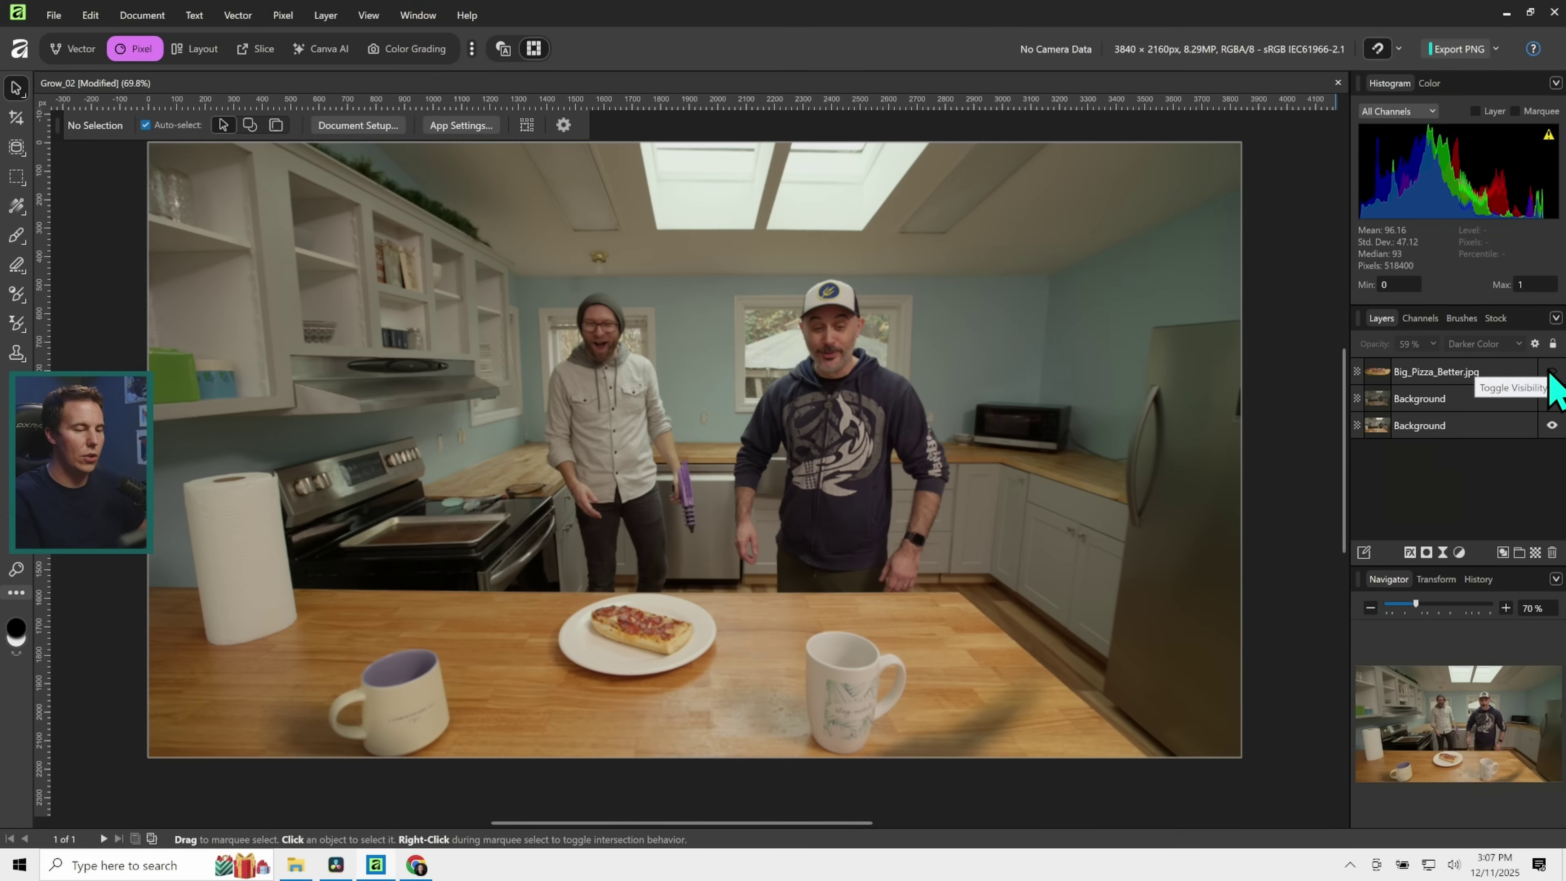
left_click(1541, 377)
left_click(1552, 398)
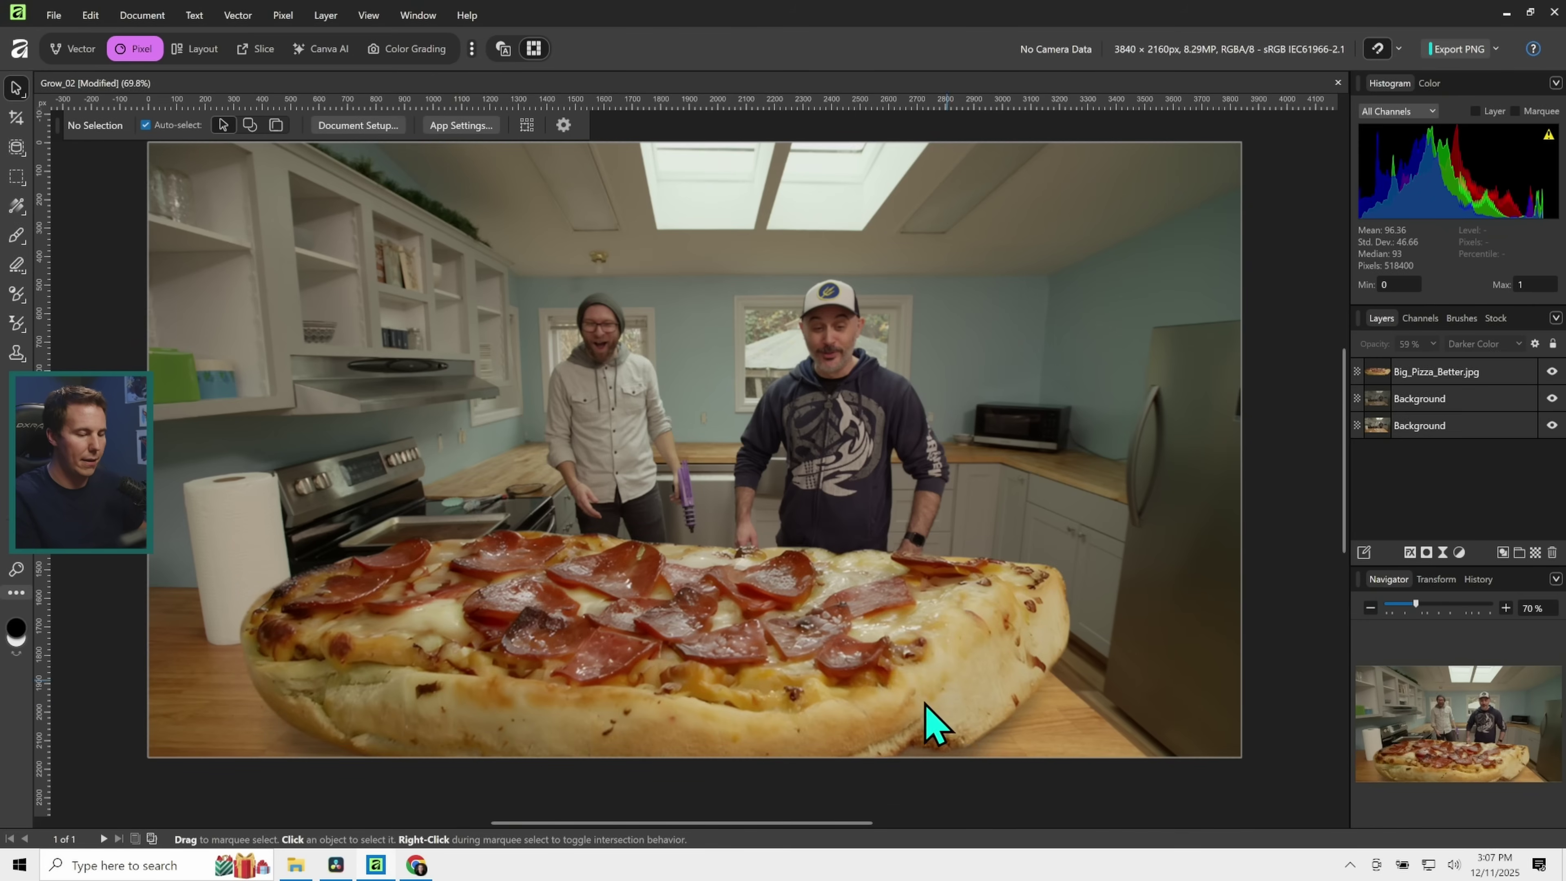
scroll(951, 699, "up", 5)
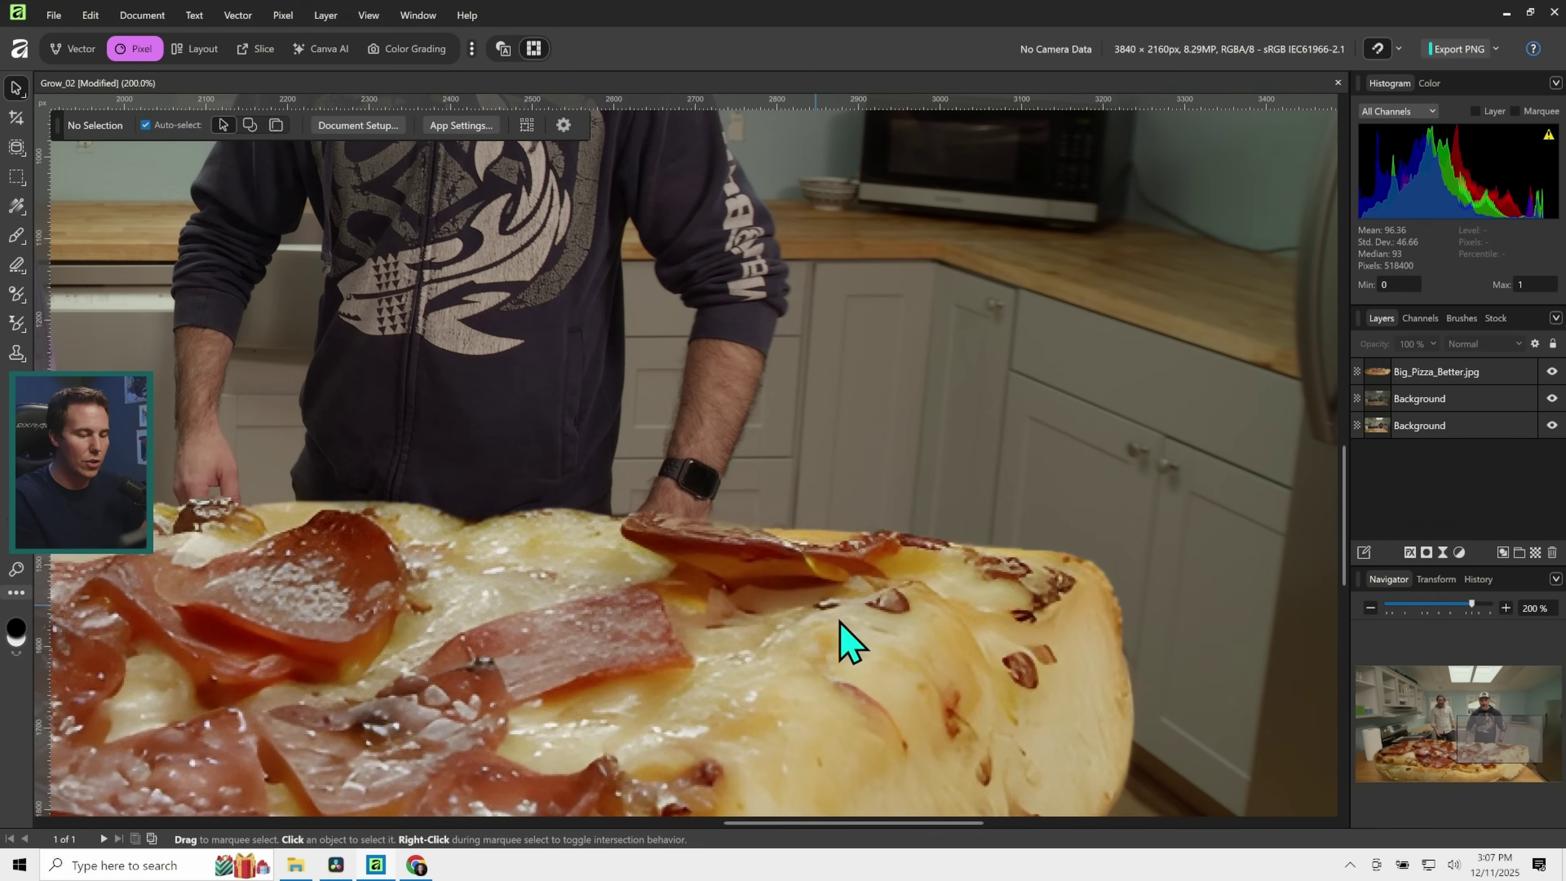
scroll(1088, 626, "down", 4)
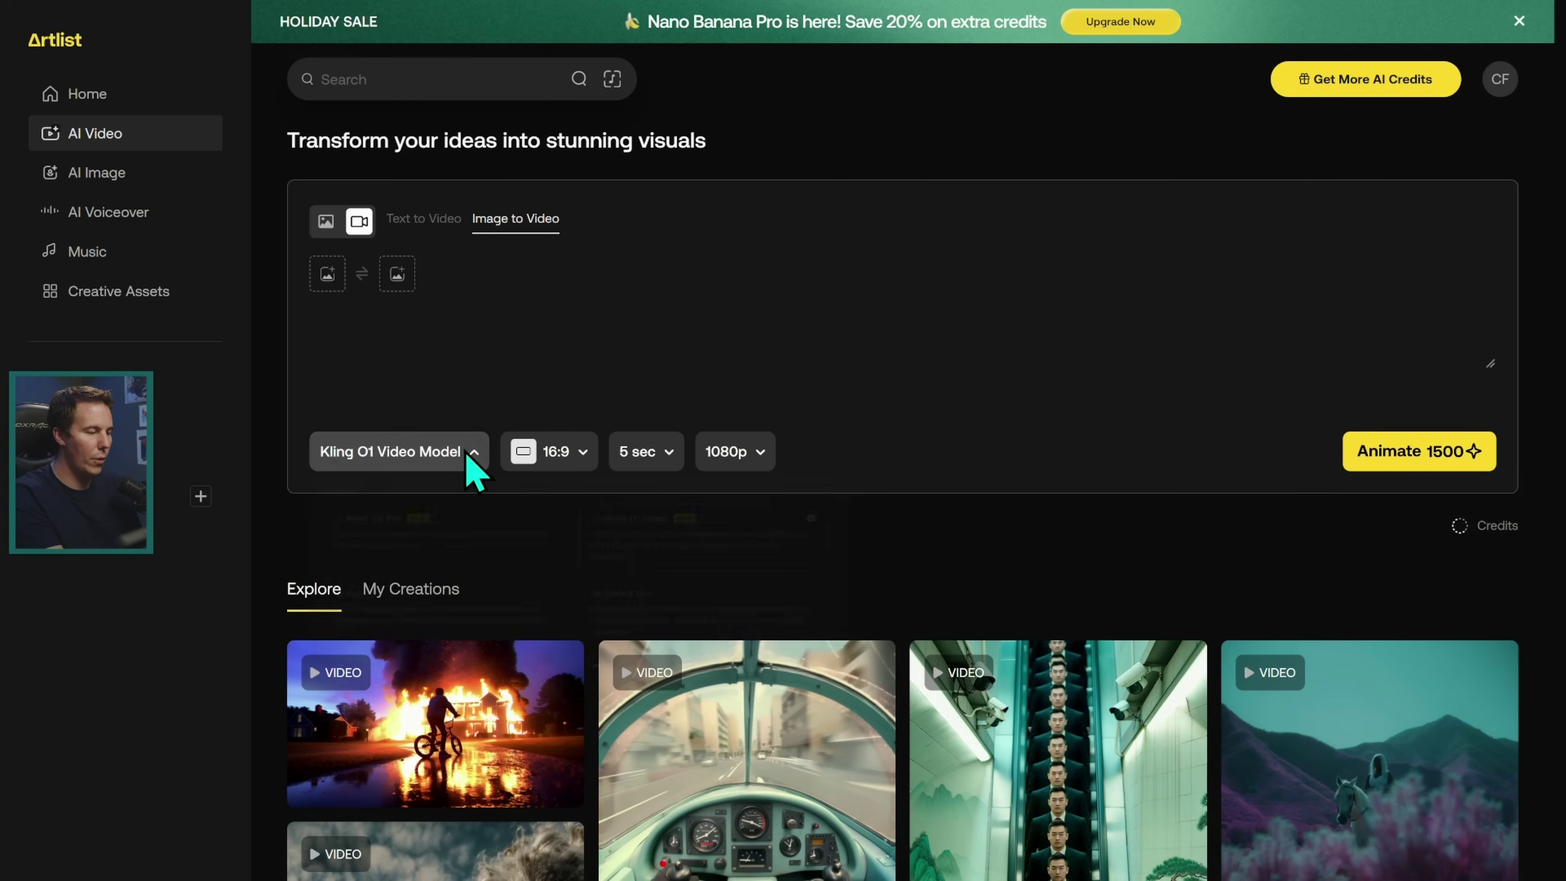
Check the Kling O1 Video choice in Artlist's image-to-video model list and browse from Shot_Start-4A.png to the adjacent image
left_click(448, 455)
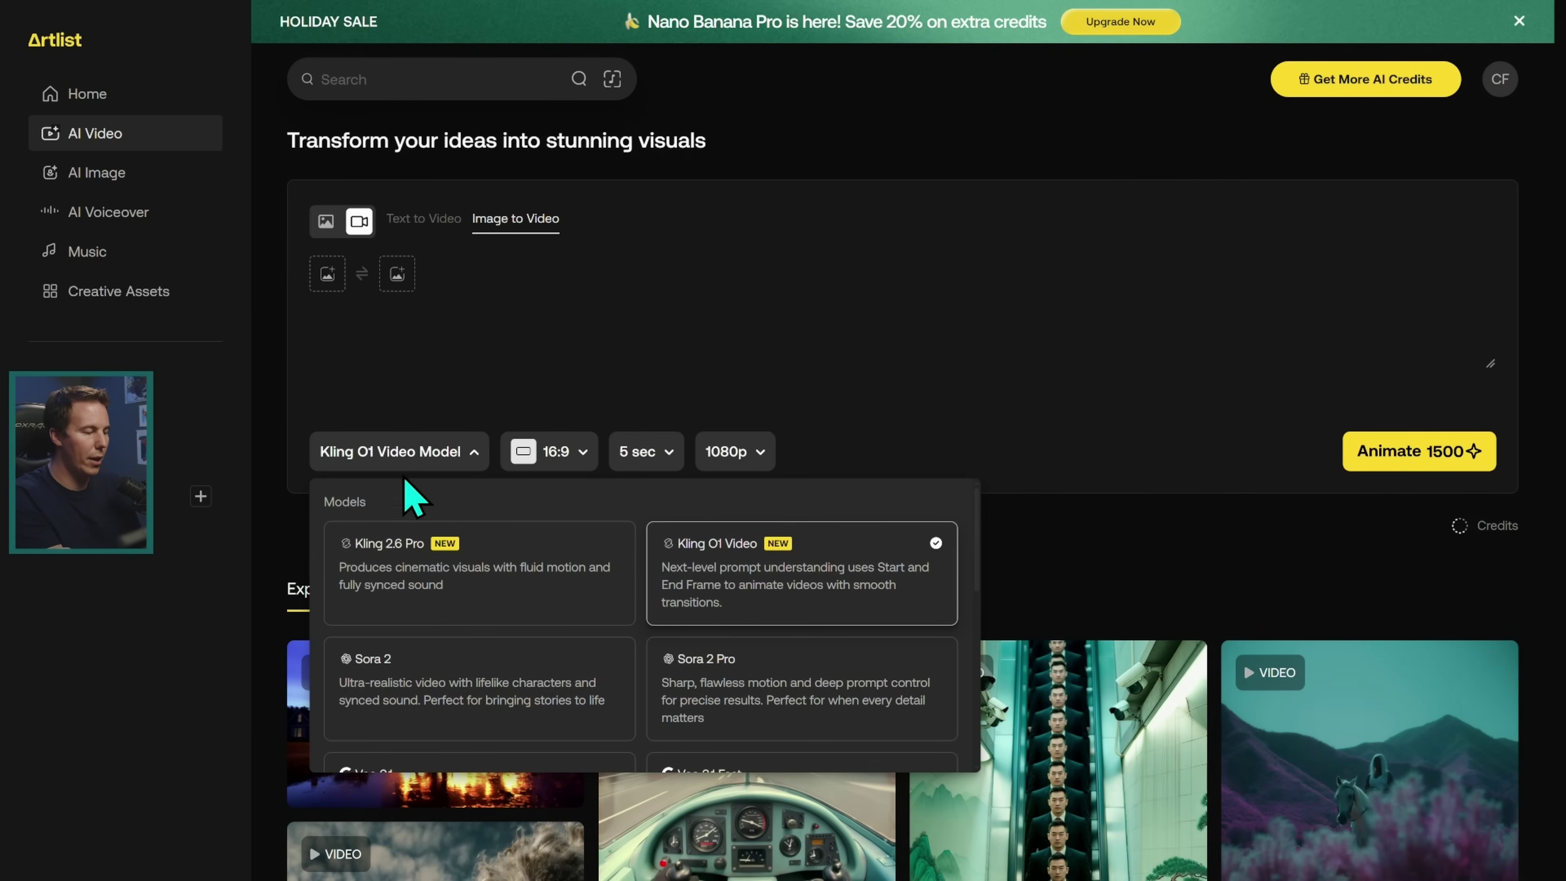
left_click(441, 369)
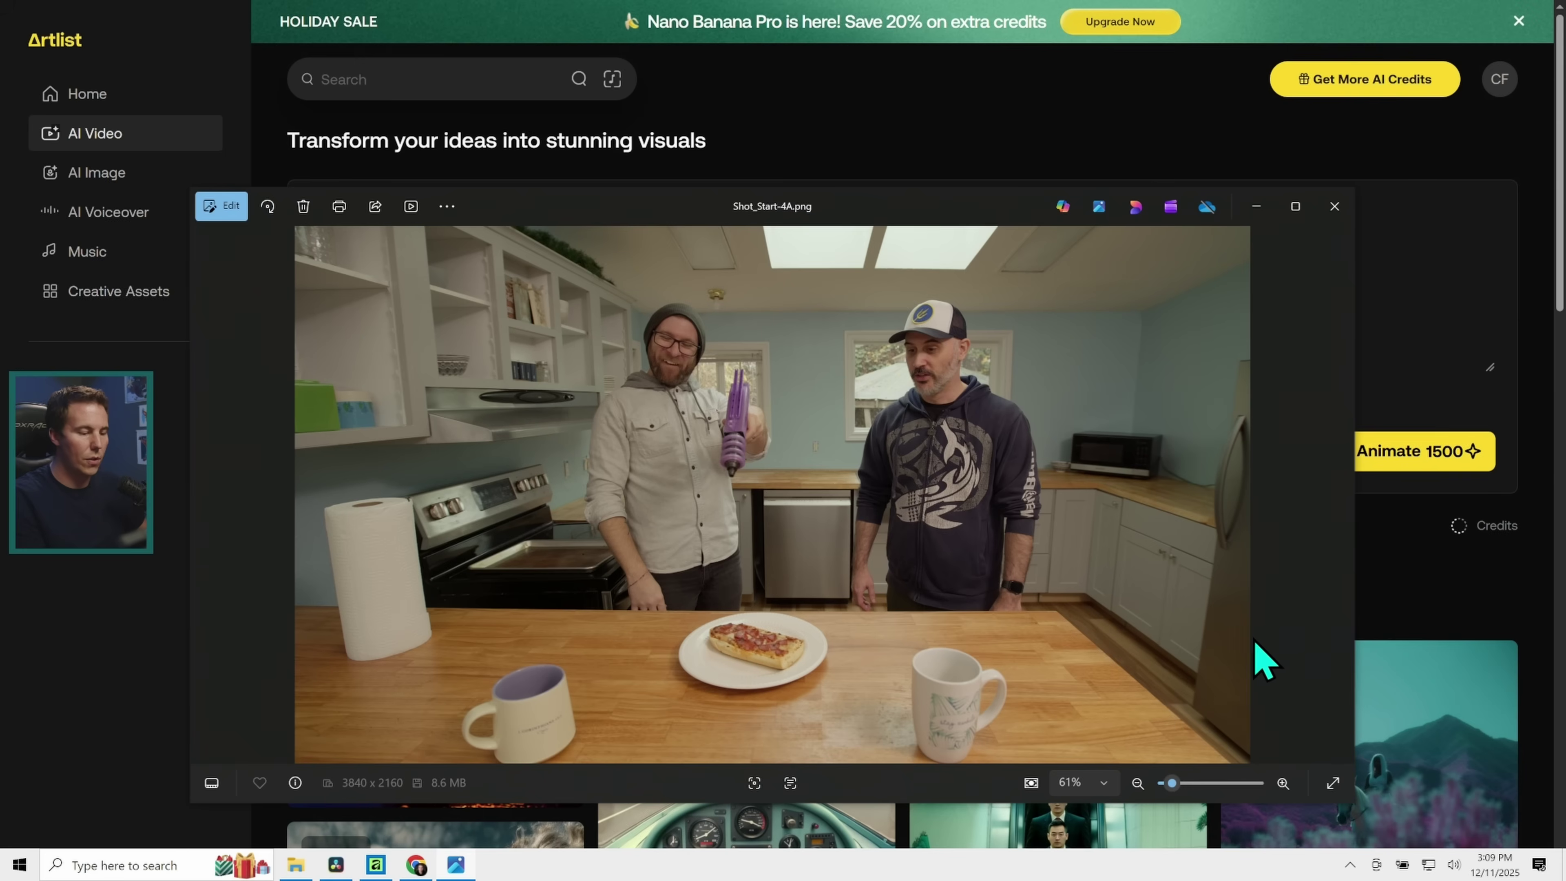
key("Left")
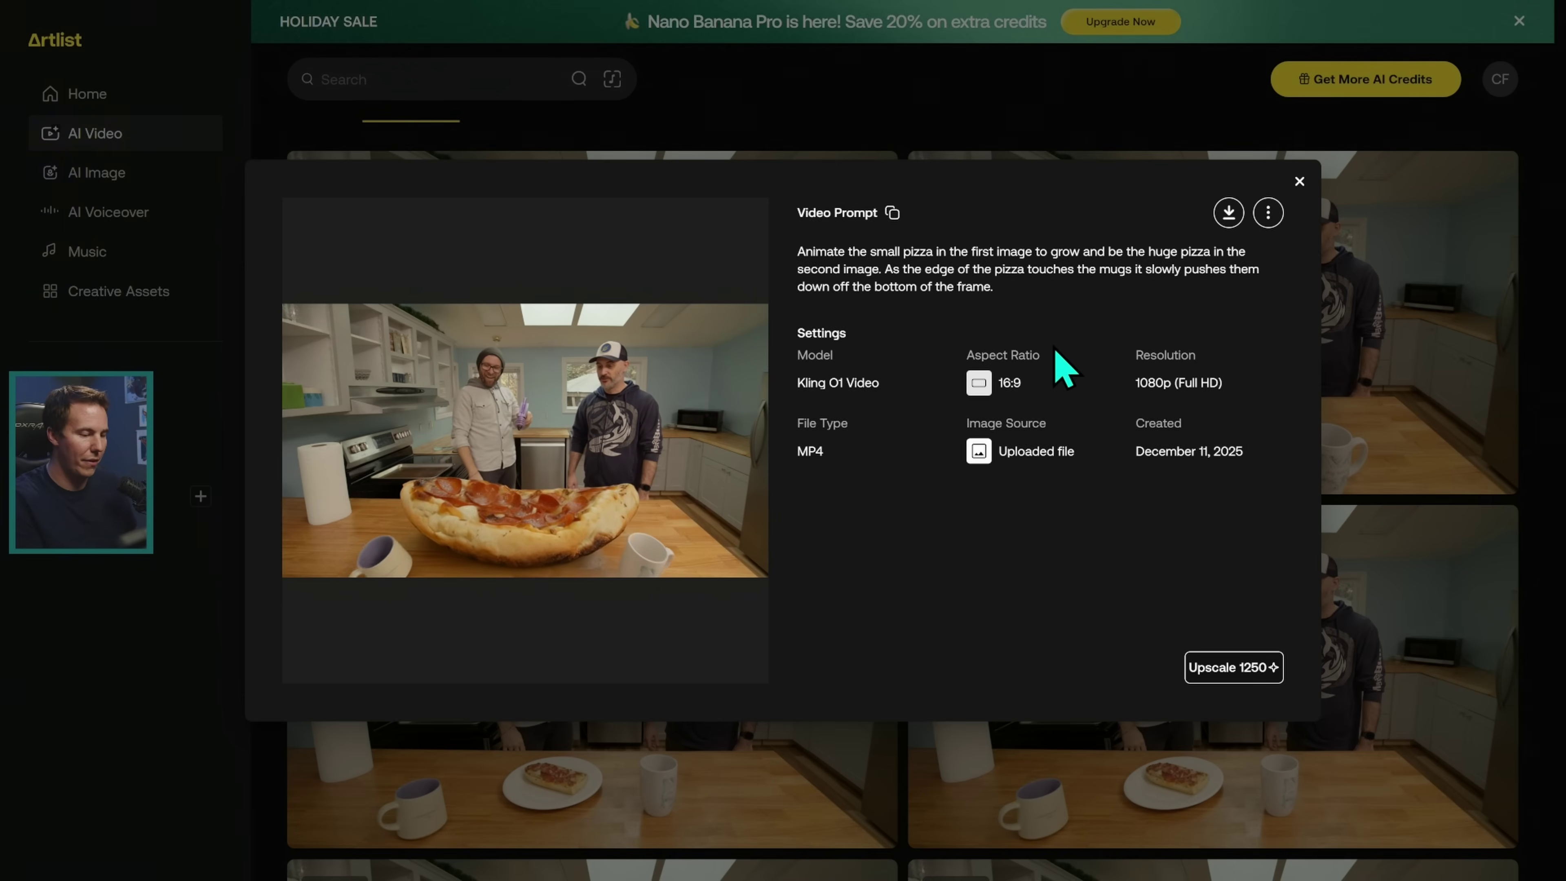
Play the generated pizza-growth video full screen and scrub back to about one second to examine the two men and the pizza
left_click(733, 542)
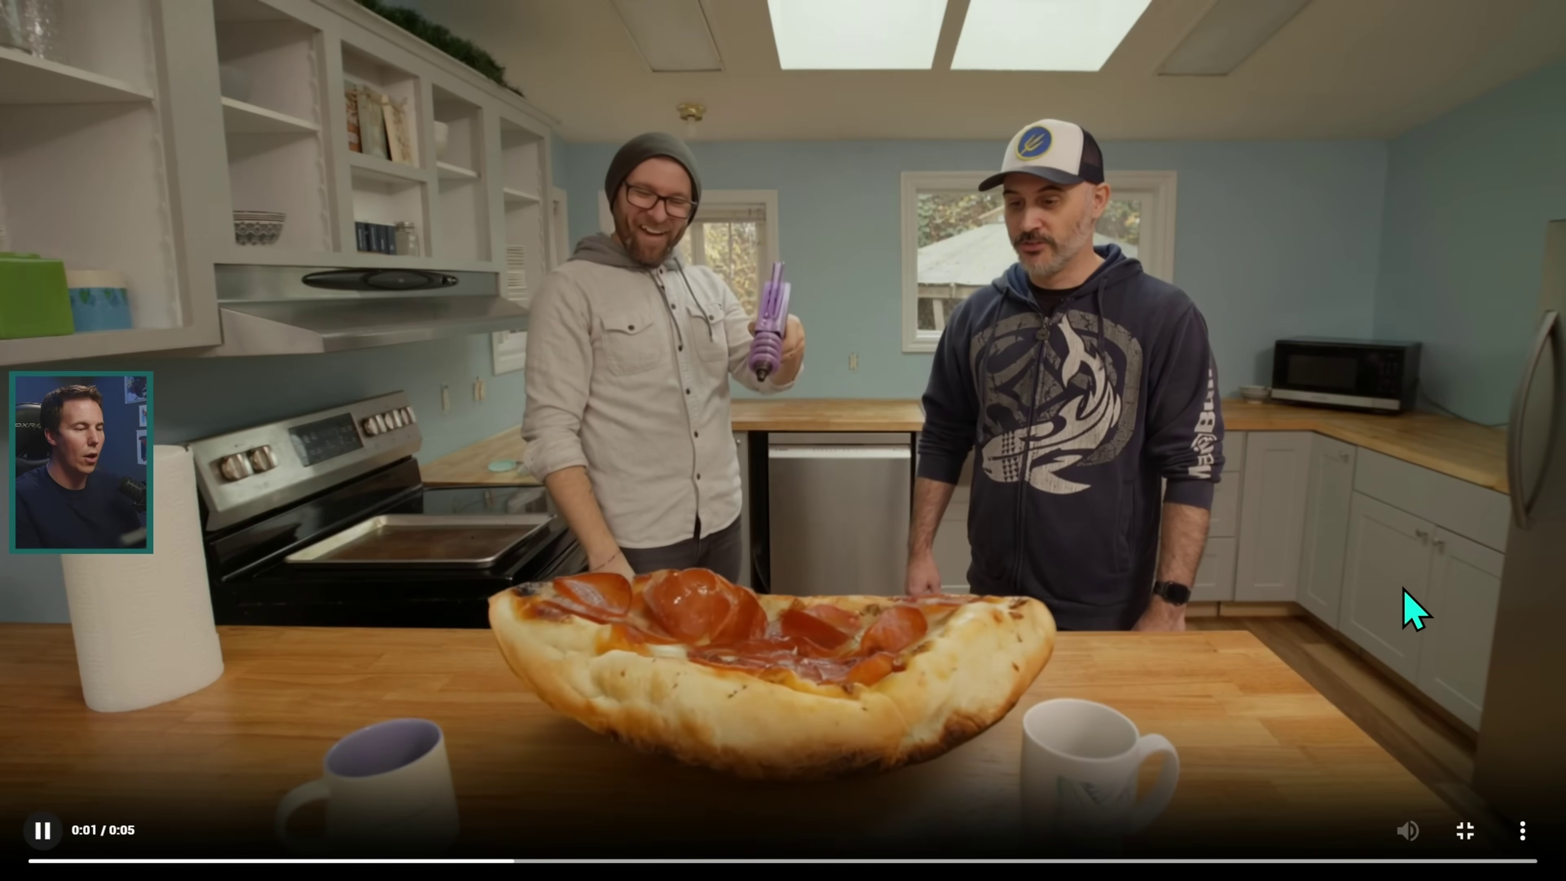
key("space")
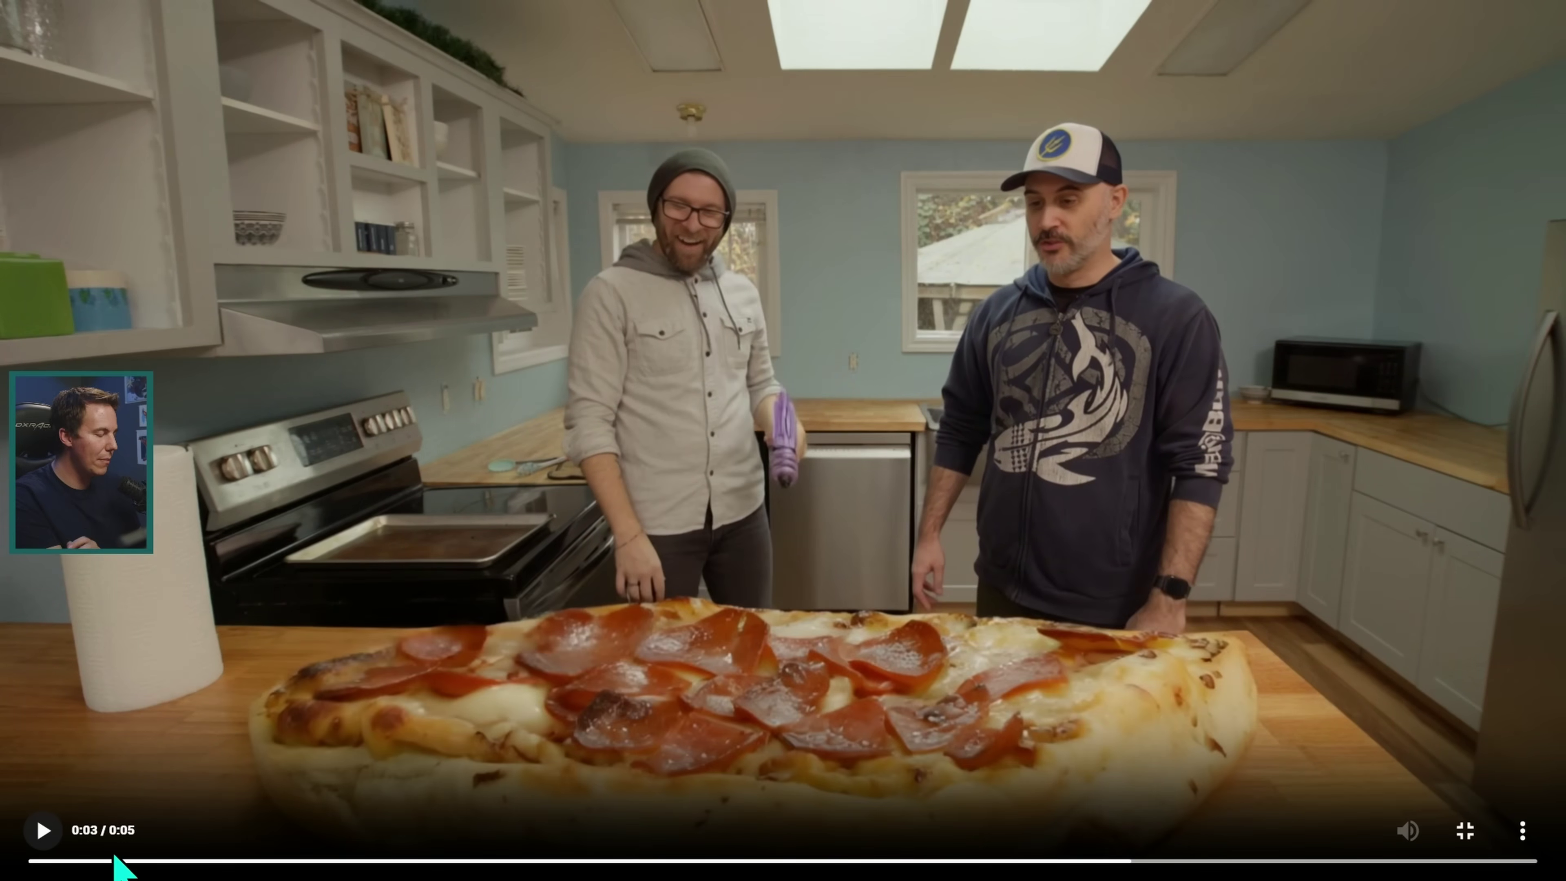
left_click(70, 862)
left_click_drag(71, 862, 486, 864)
mouse_move(290, 148)
left_mouse_down()
mouse_move(652, 62)
mouse_move(831, 559)
mouse_move(773, 96)
left_mouse_up()
mouse_move(535, 586)
left_mouse_down()
mouse_move(991, 674)
mouse_move(765, 555)
left_mouse_up()
key("Escape")
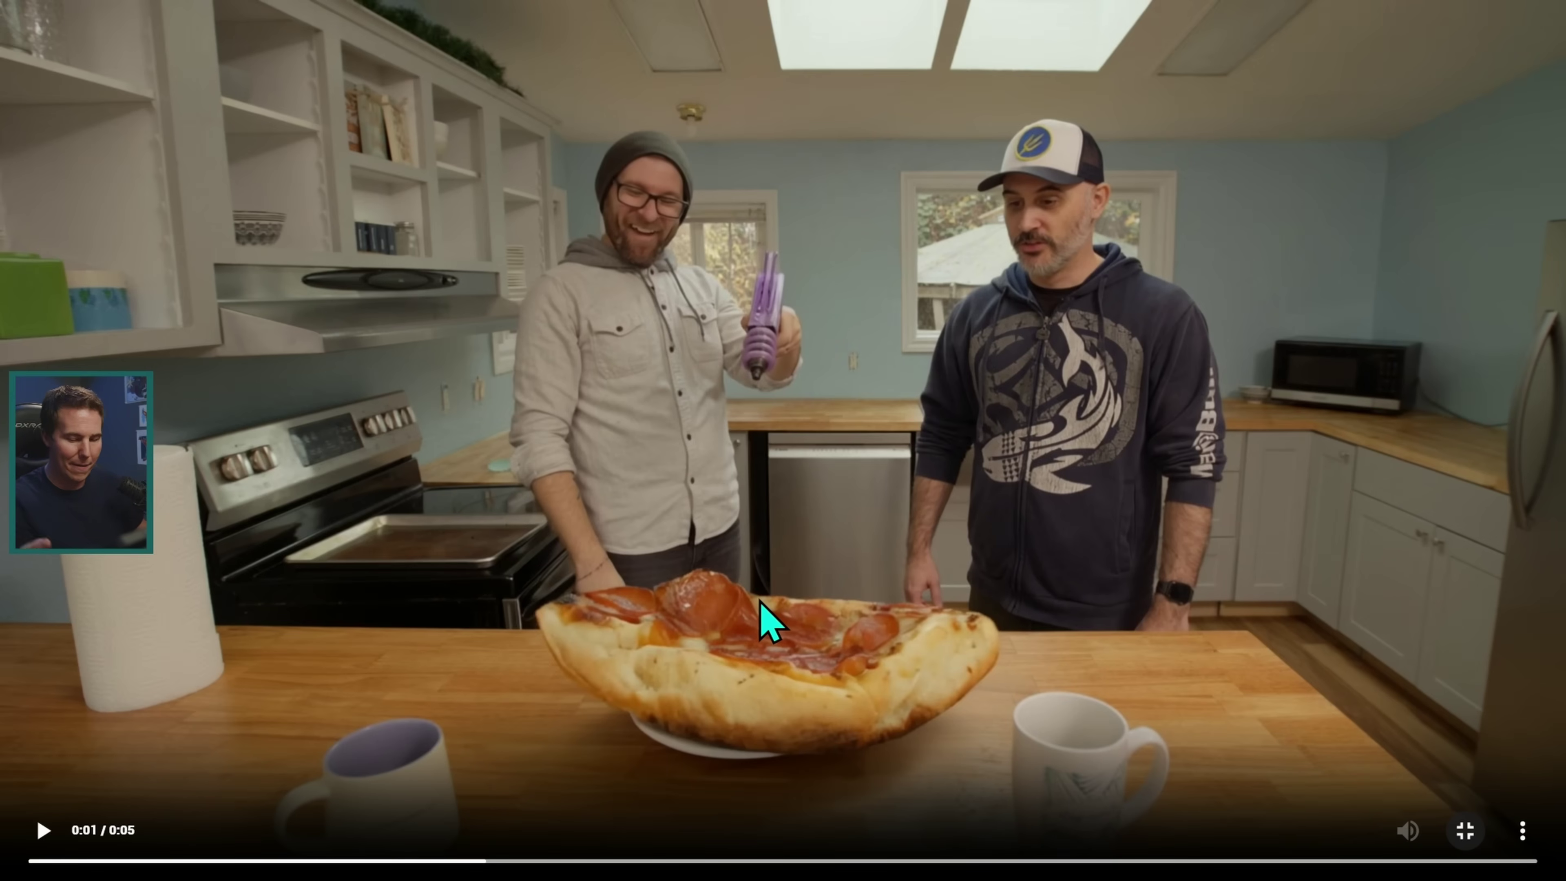
Replay the pizza-growth video from near its start and pause at about two seconds, as the mugs tip over
left_click(94, 860)
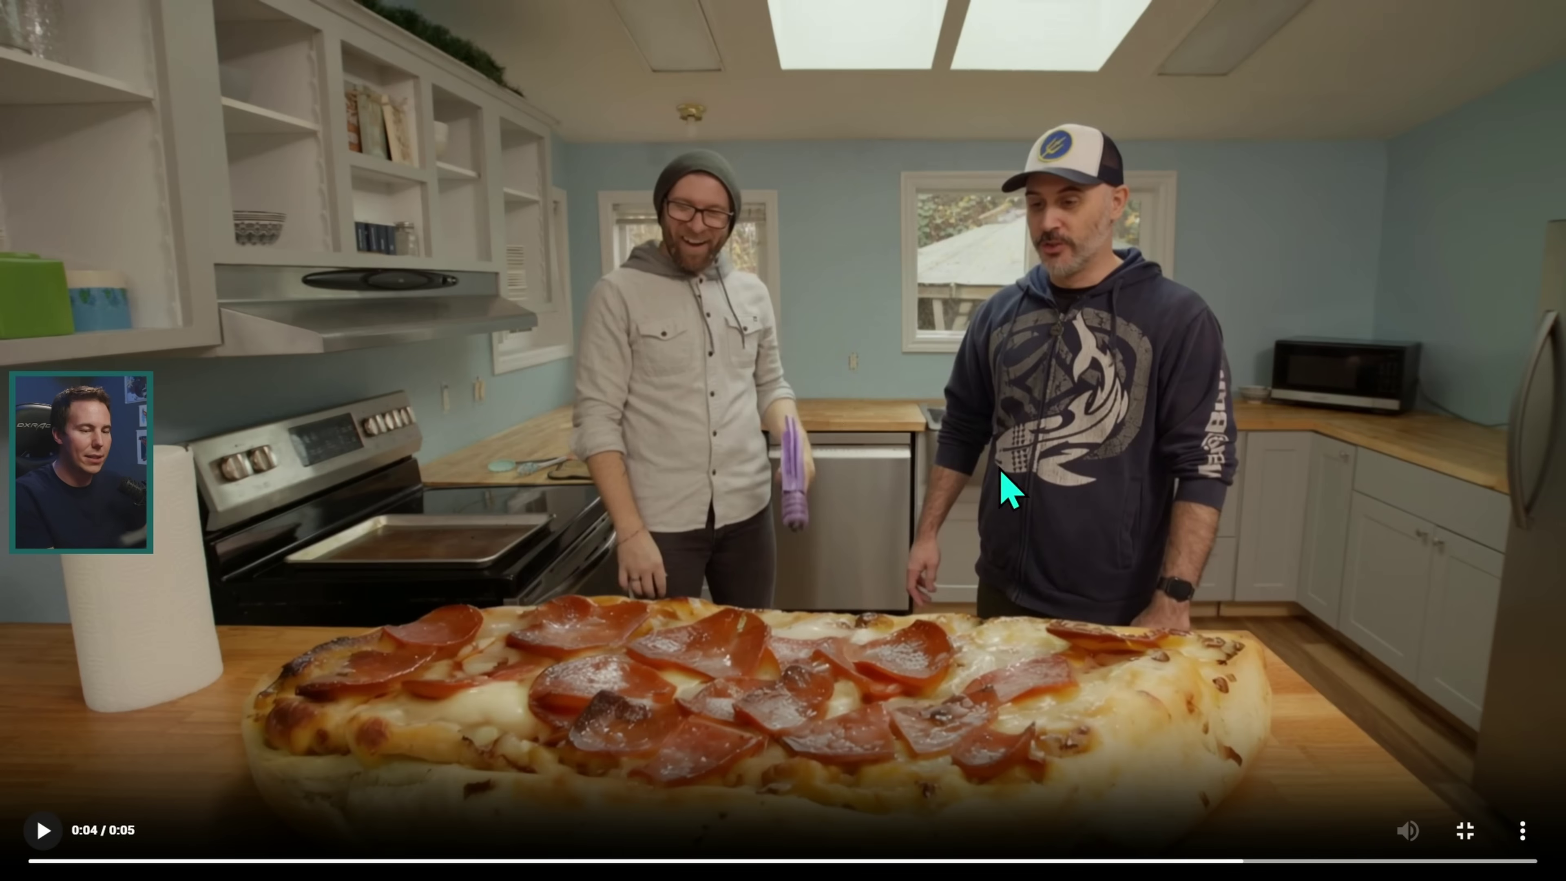
left_click(708, 862)
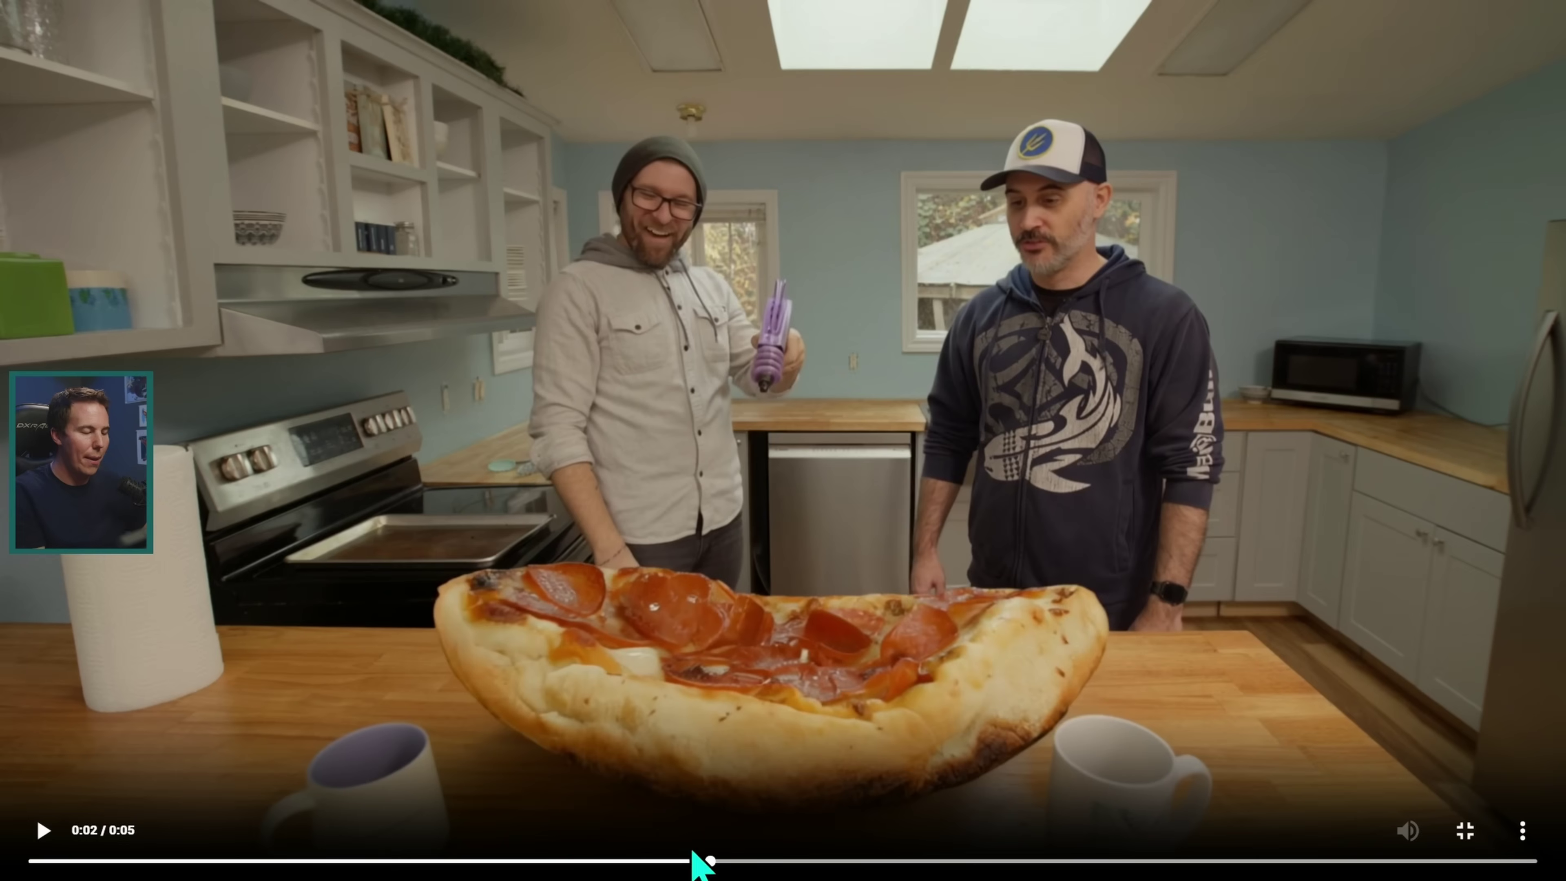
left_click(45, 833)
left_click(59, 832)
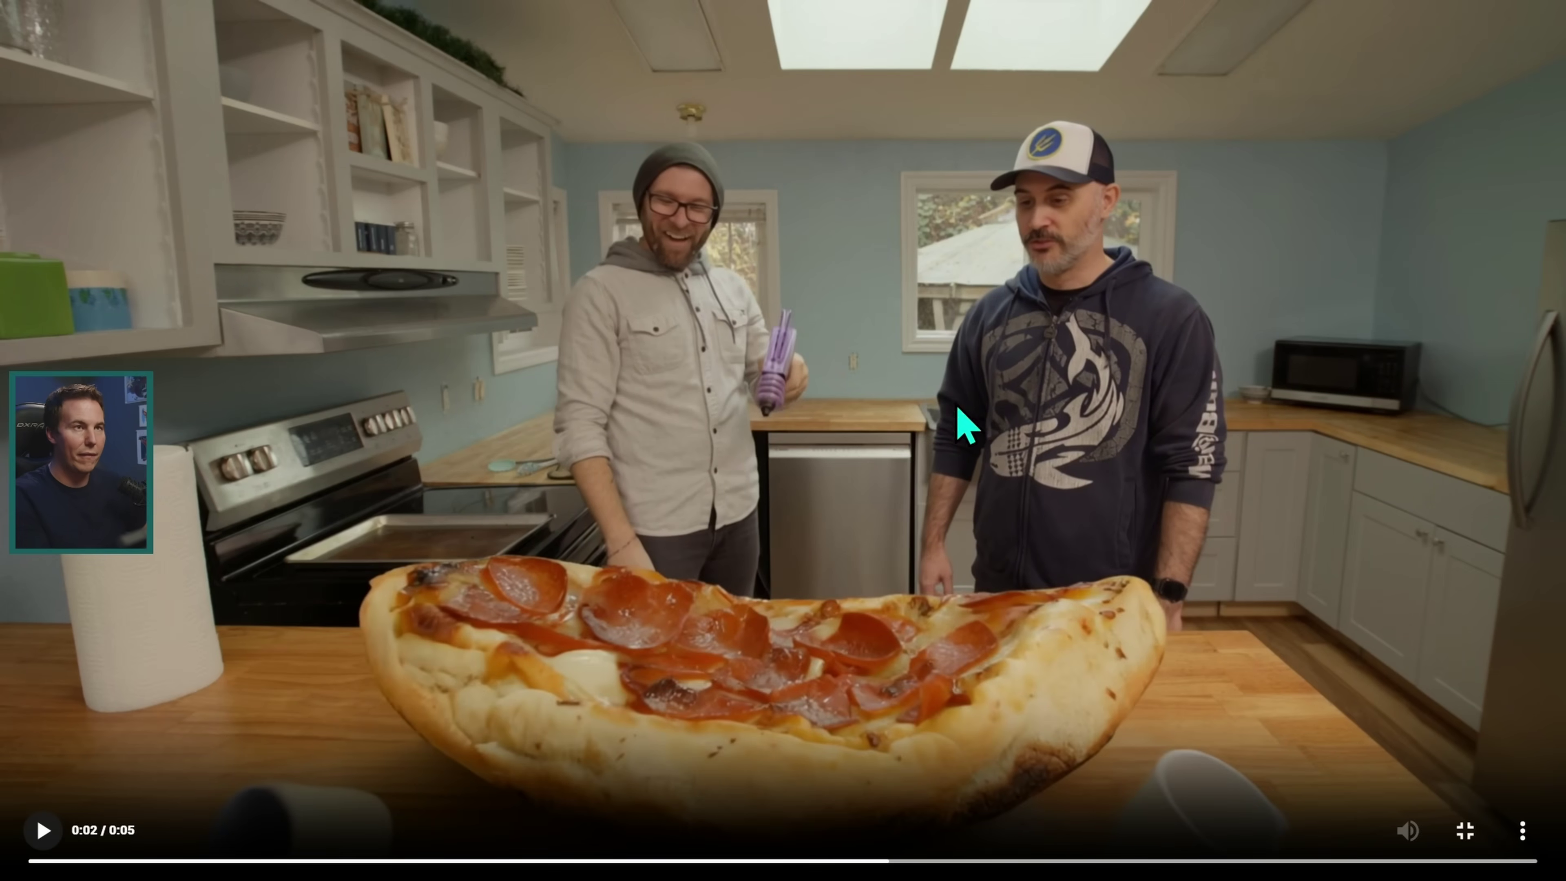
left_click(1104, 452)
left_click(1137, 461)
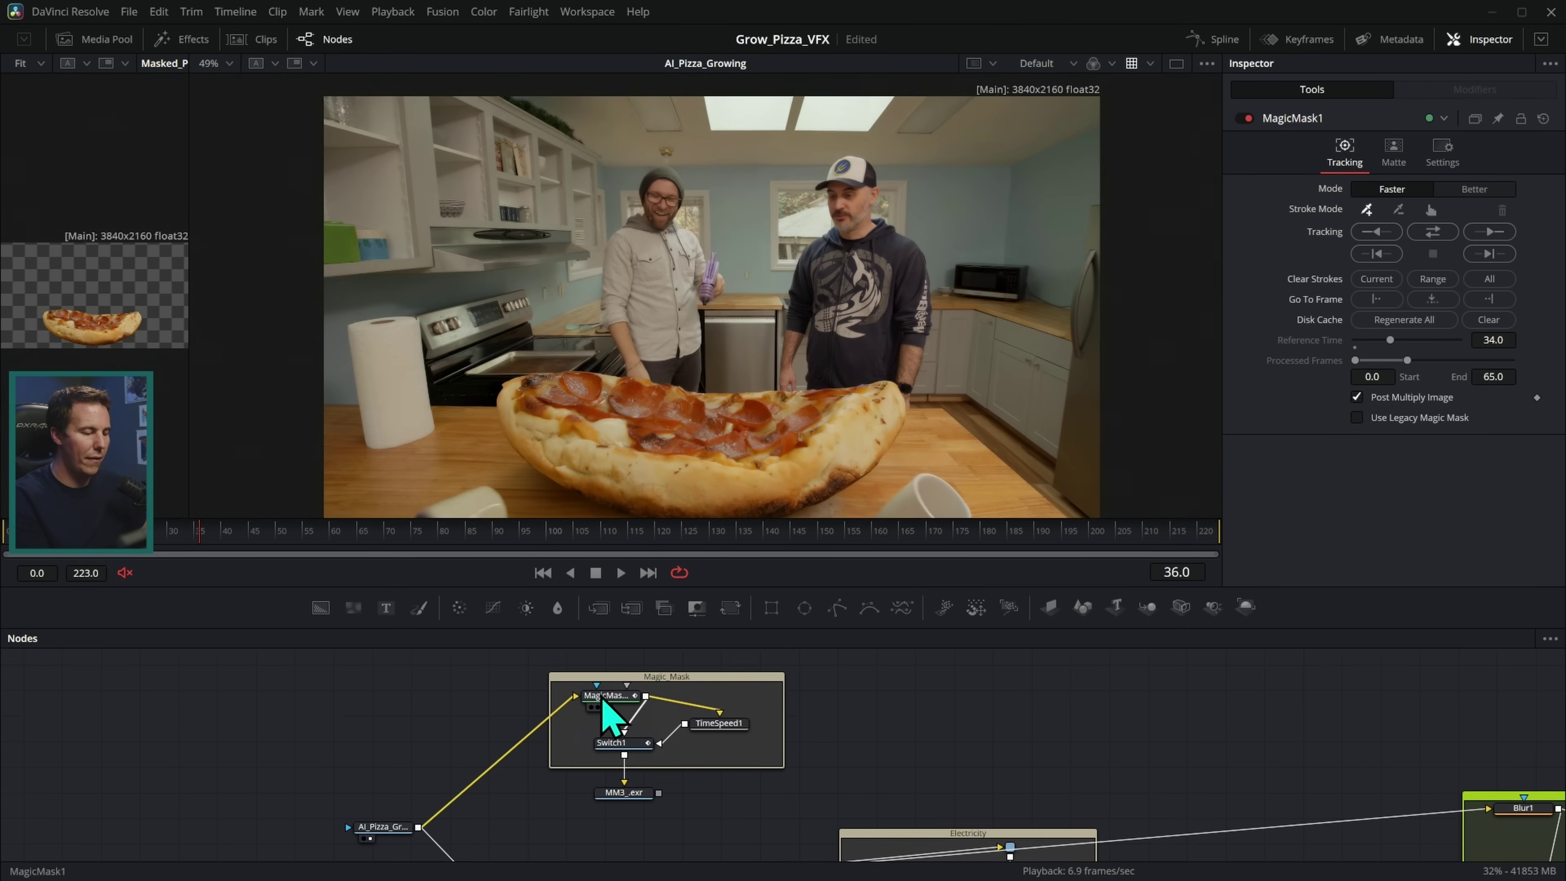
Switch to DaVinci Resolve Fusion, view the MagicMask1 output in the main viewer and scrub to frame 49
key("1")
scroll(950, 441, "up", 2)
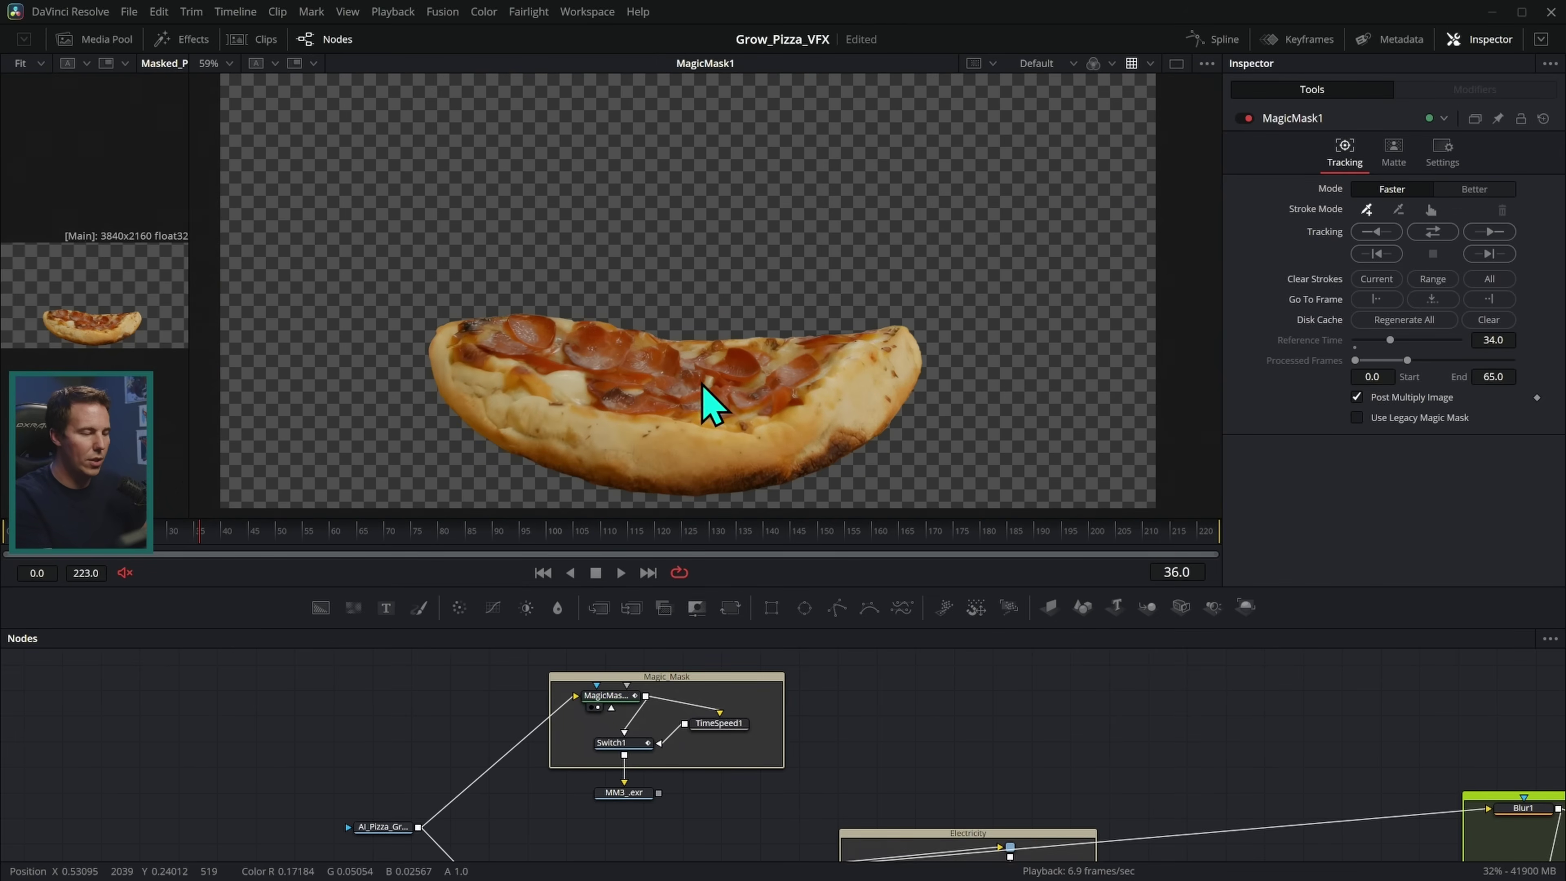
left_click_drag(199, 541, 270, 543)
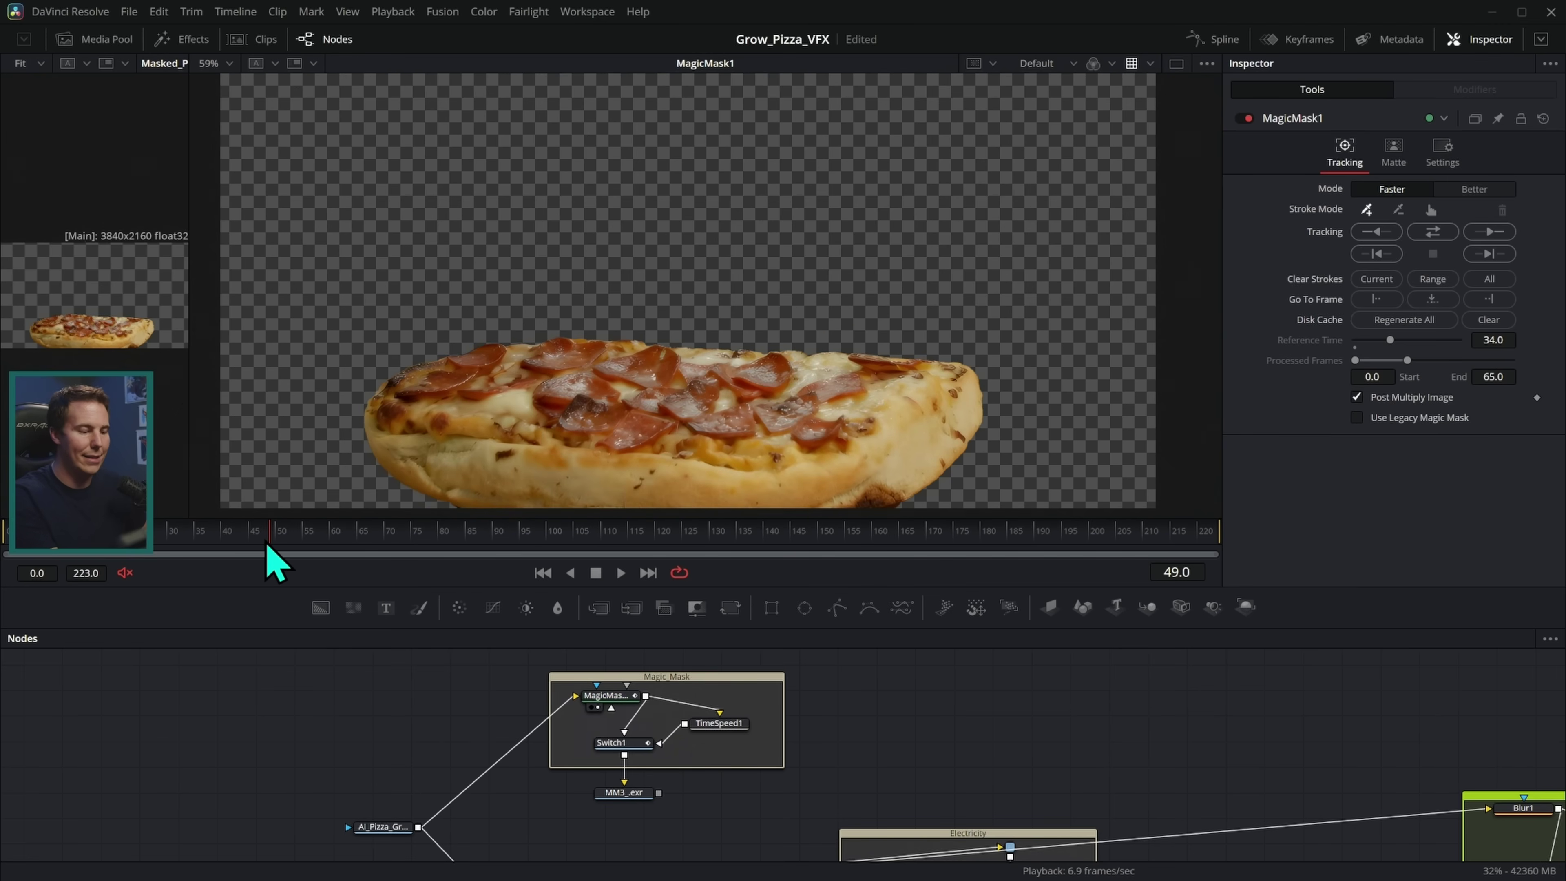
View the Merge2 composite in the main viewer and examine the pizza's edges and the surrounding counter area
left_click_drag(545, 801, 903, 449)
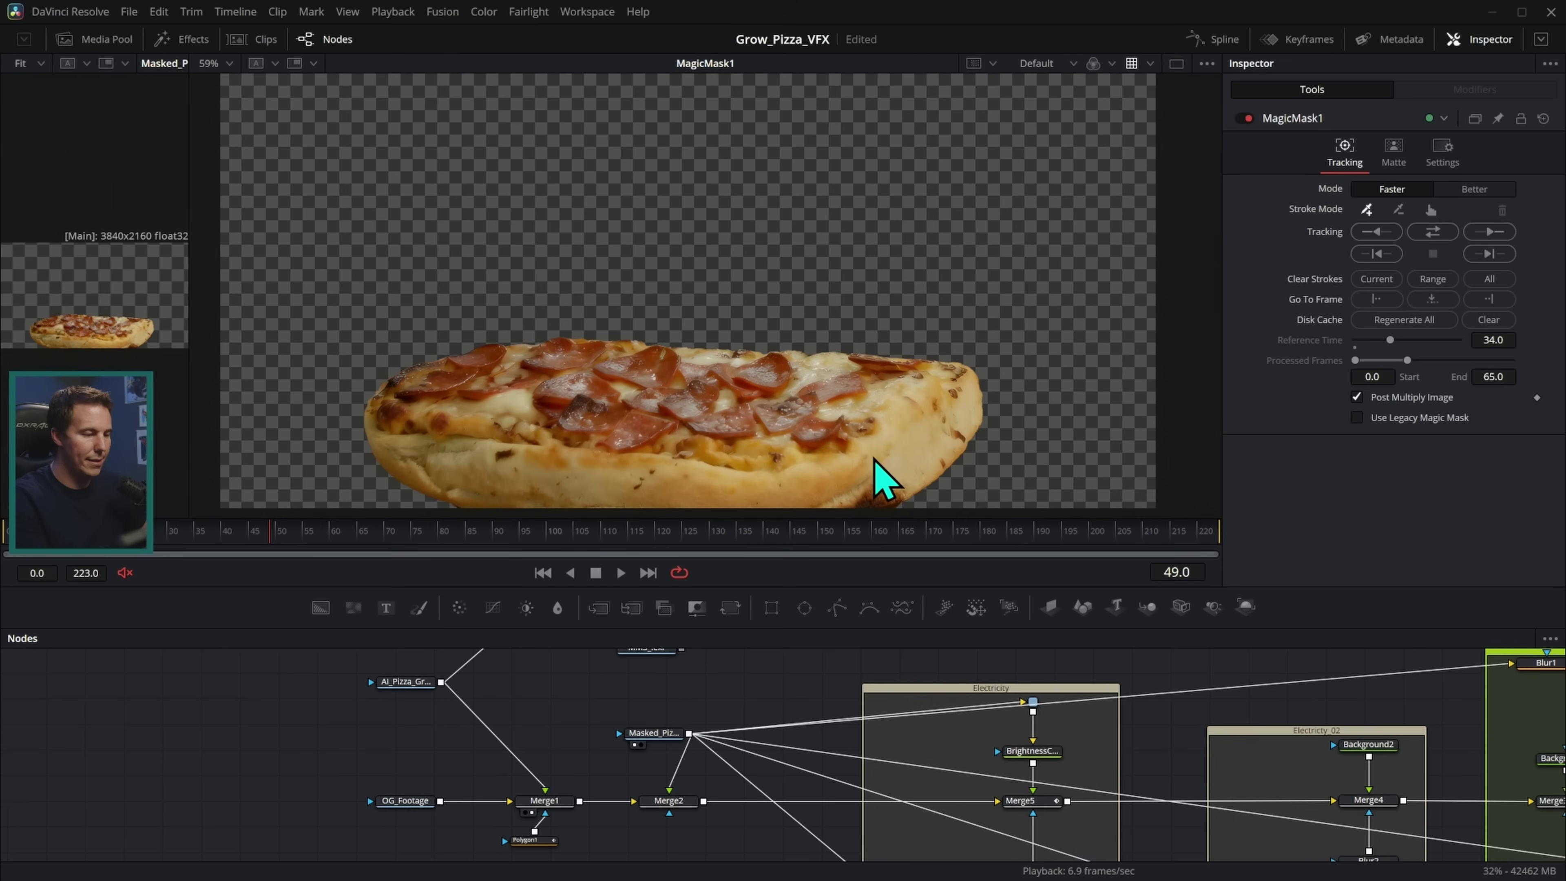
left_click_drag(817, 488, 978, 432)
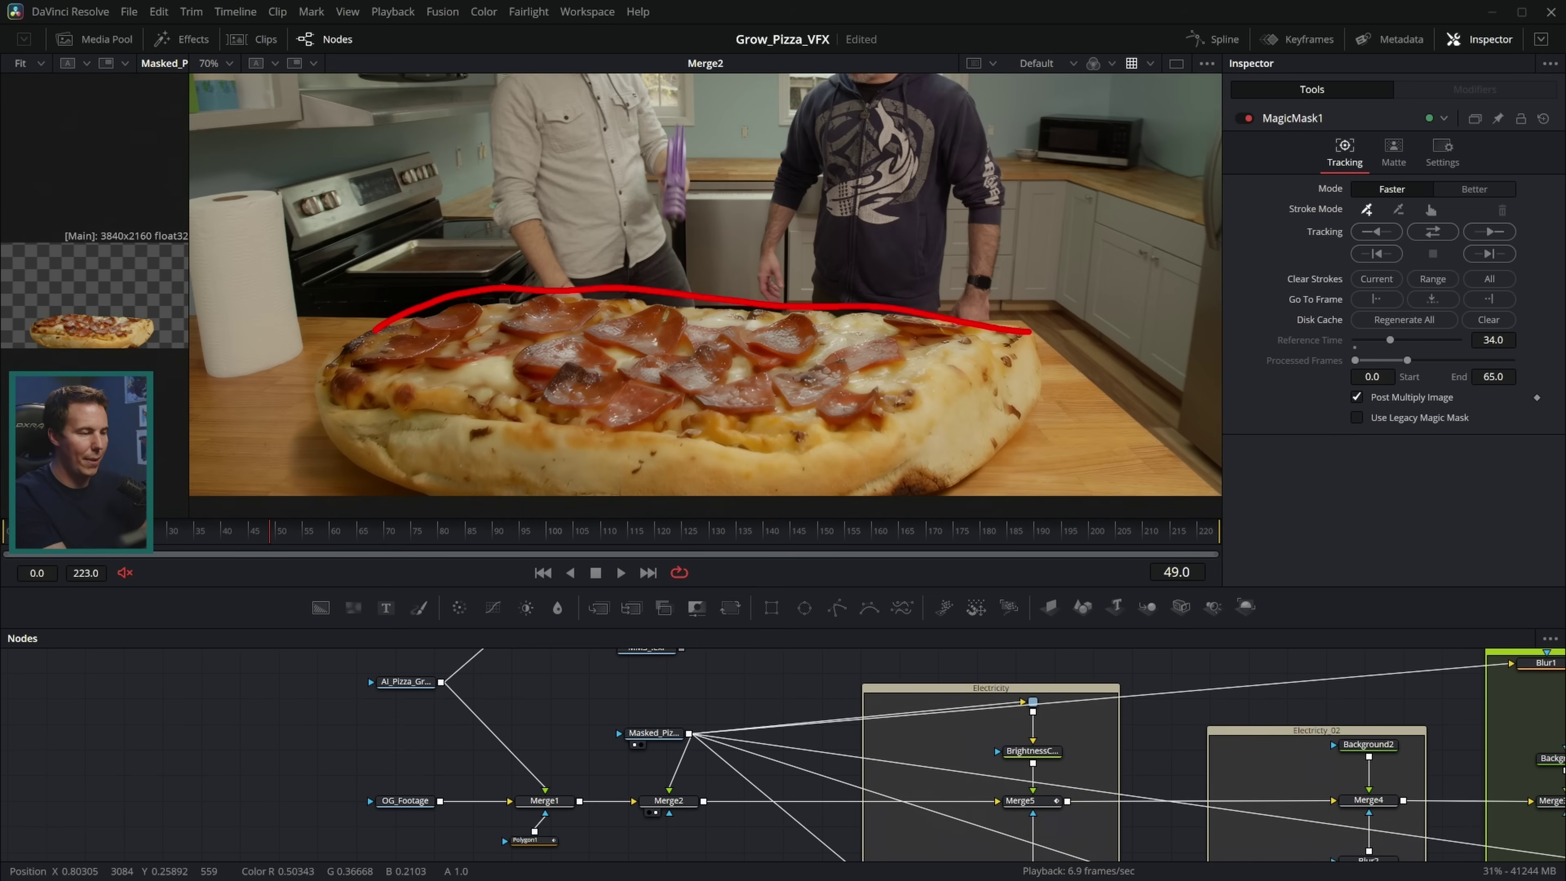
mouse_move(472, 314)
left_mouse_down()
mouse_move(1072, 377)
mouse_move(612, 509)
mouse_move(240, 341)
left_mouse_up()
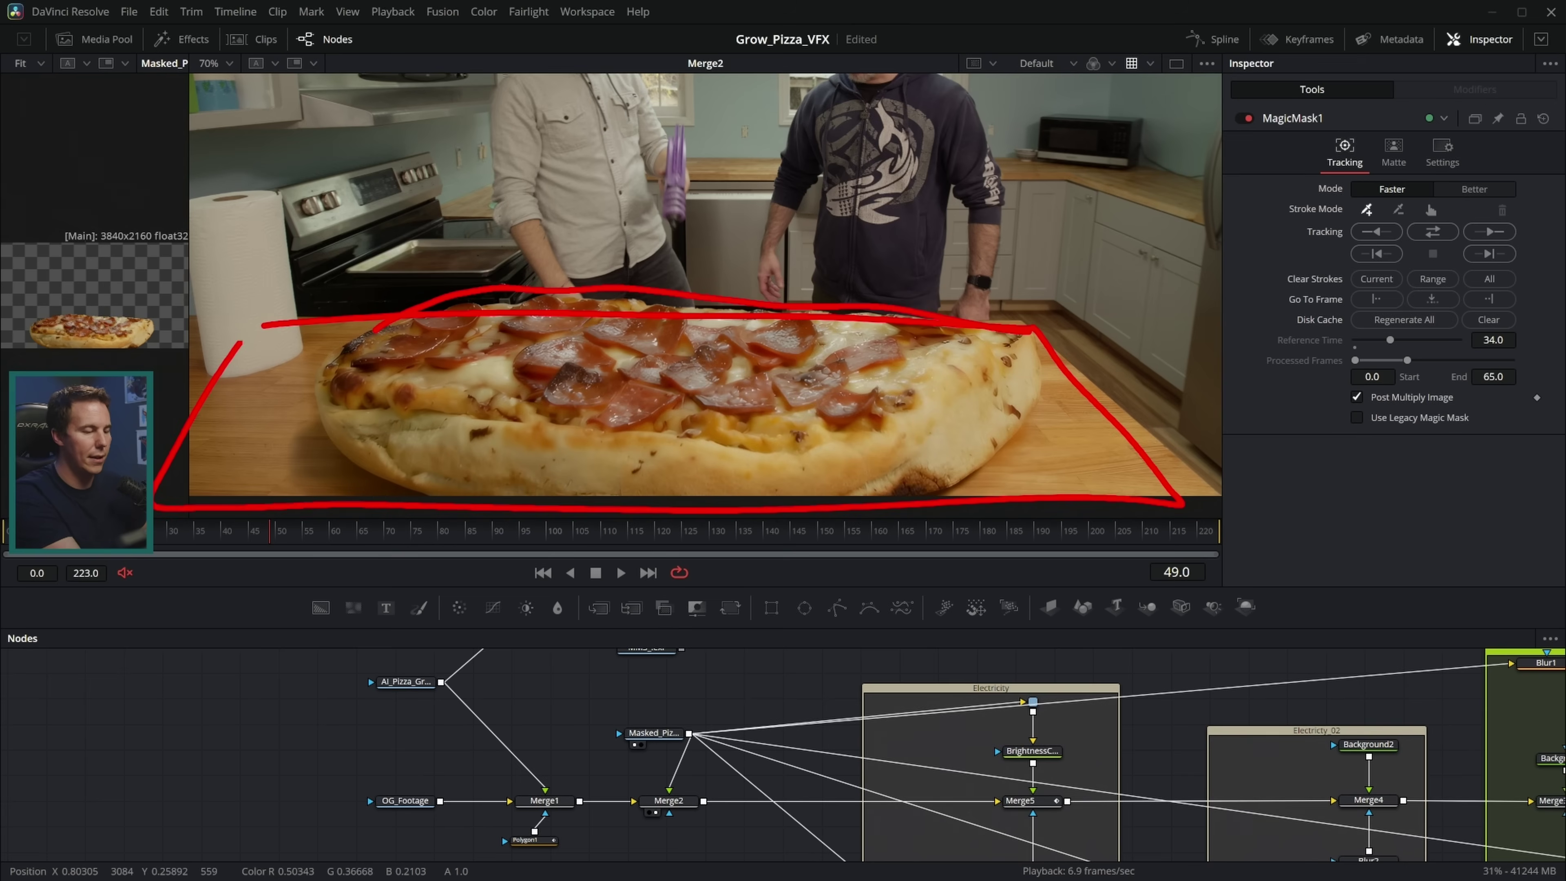
mouse_move(362, 405)
left_mouse_down()
mouse_move(571, 398)
mouse_move(1102, 484)
left_mouse_up()
key("Escape")
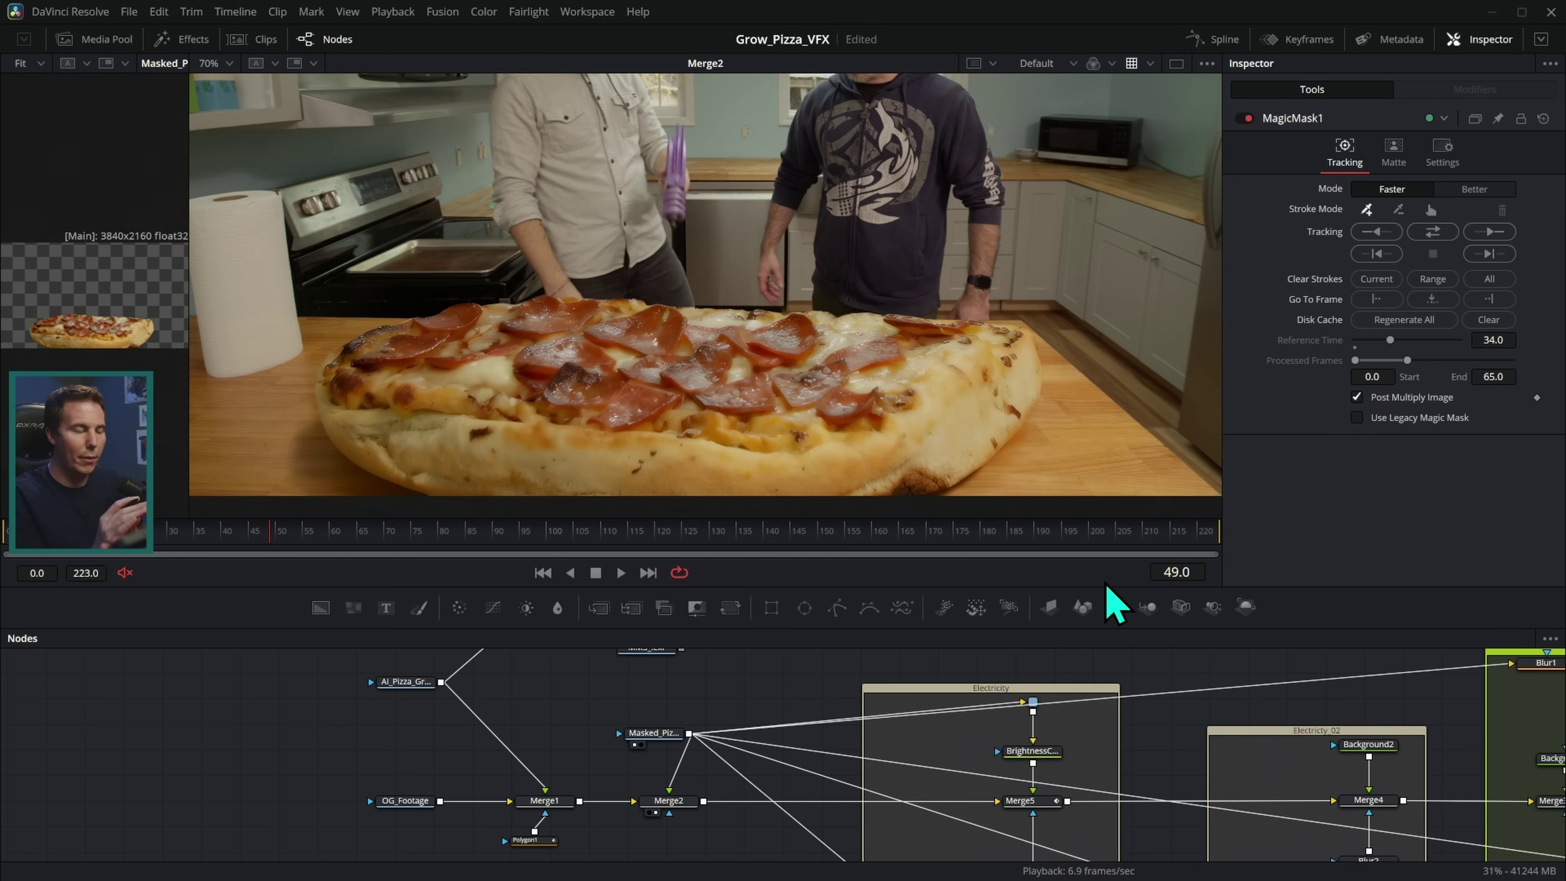
Compare OG_Footage with the Merge2 composite at frame 49, and examine the two men in Merge2 at frame 32
left_click_drag(413, 799, 892, 340)
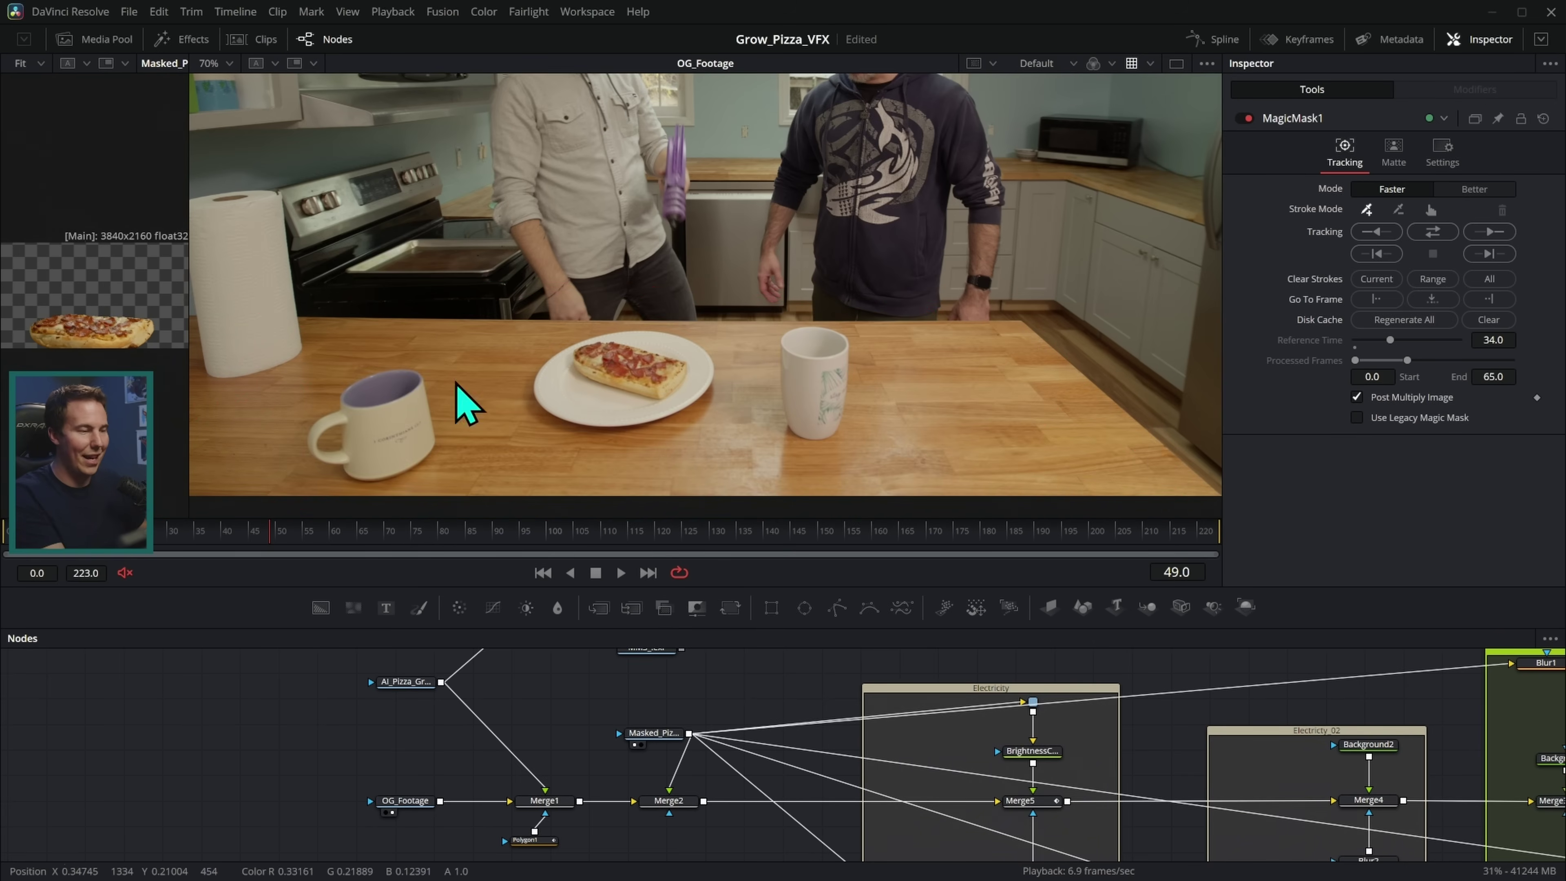
left_click_drag(688, 805, 1054, 481)
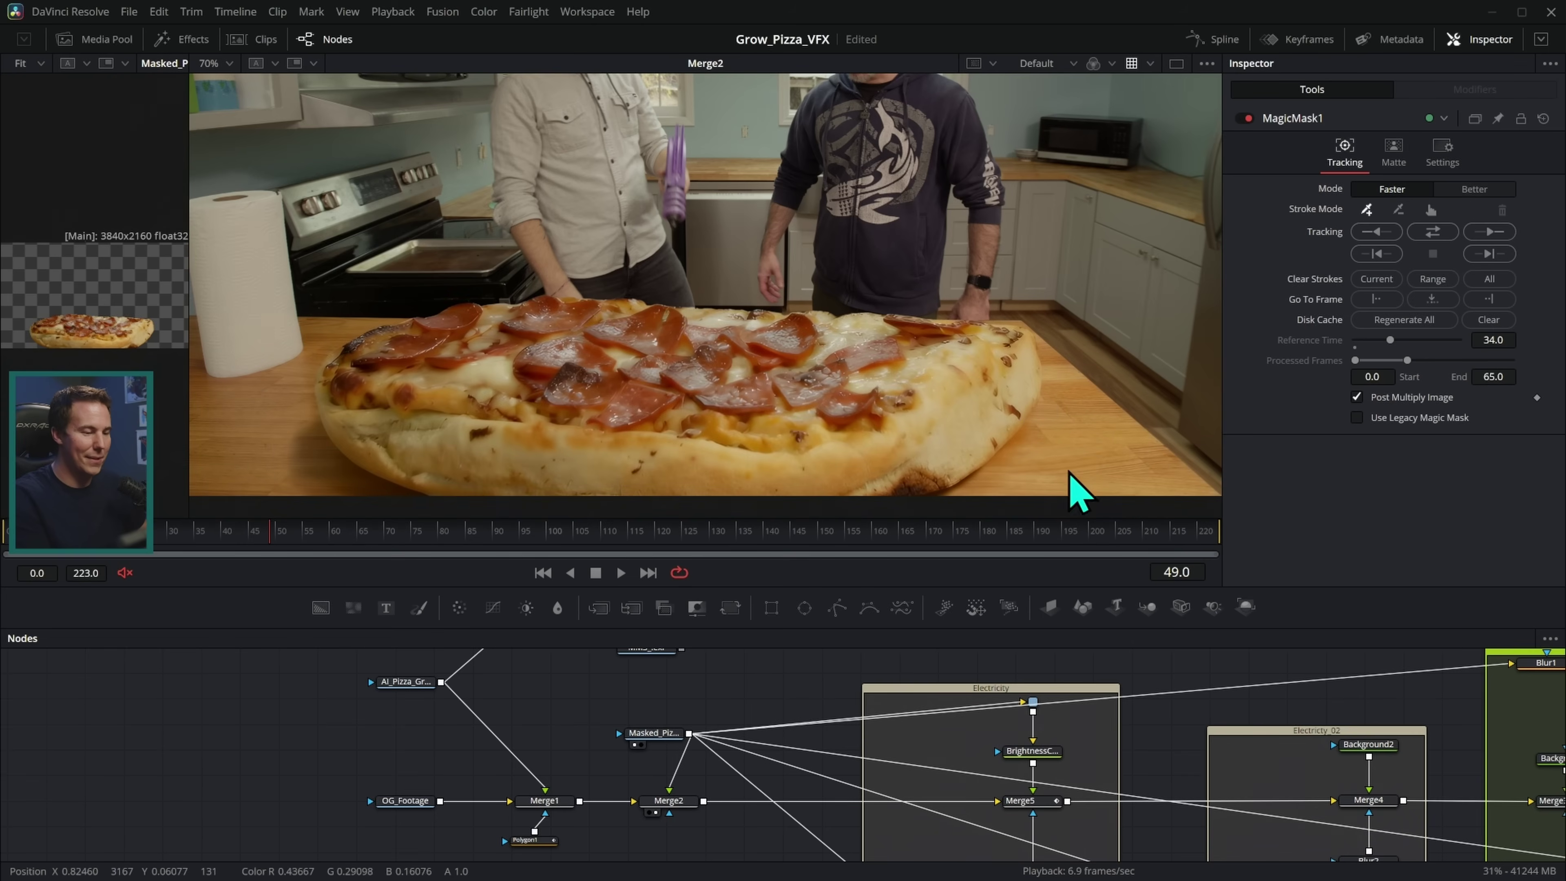
left_click_drag(1213, 493, 464, 296)
mouse_move(205, 369)
left_mouse_down()
mouse_move(565, 491)
mouse_move(661, 494)
left_mouse_up()
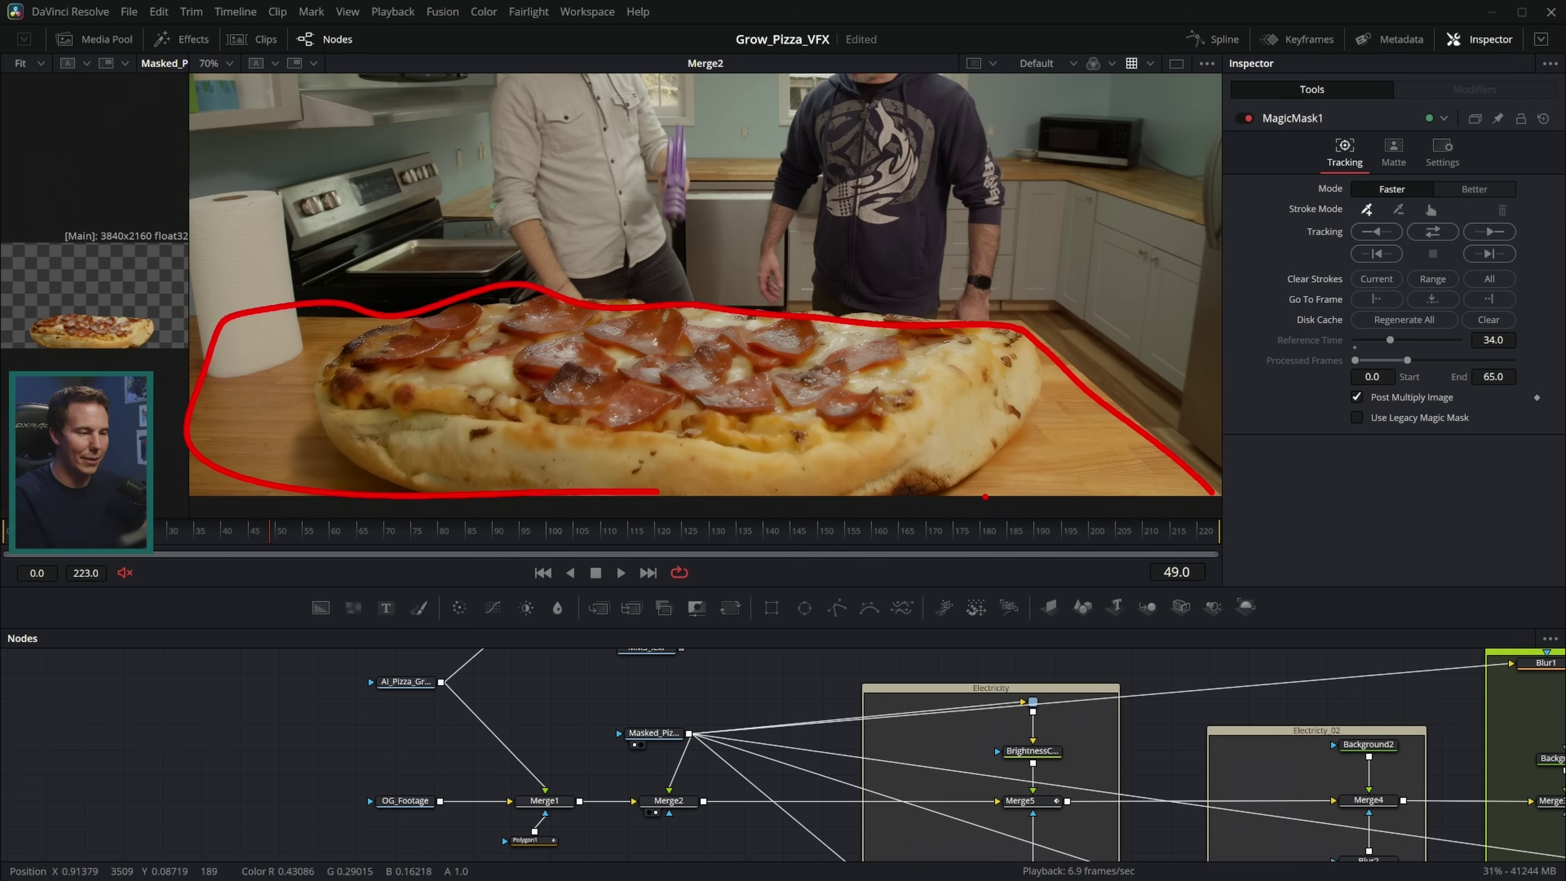
key("Escape")
scroll(962, 435, "down", 5)
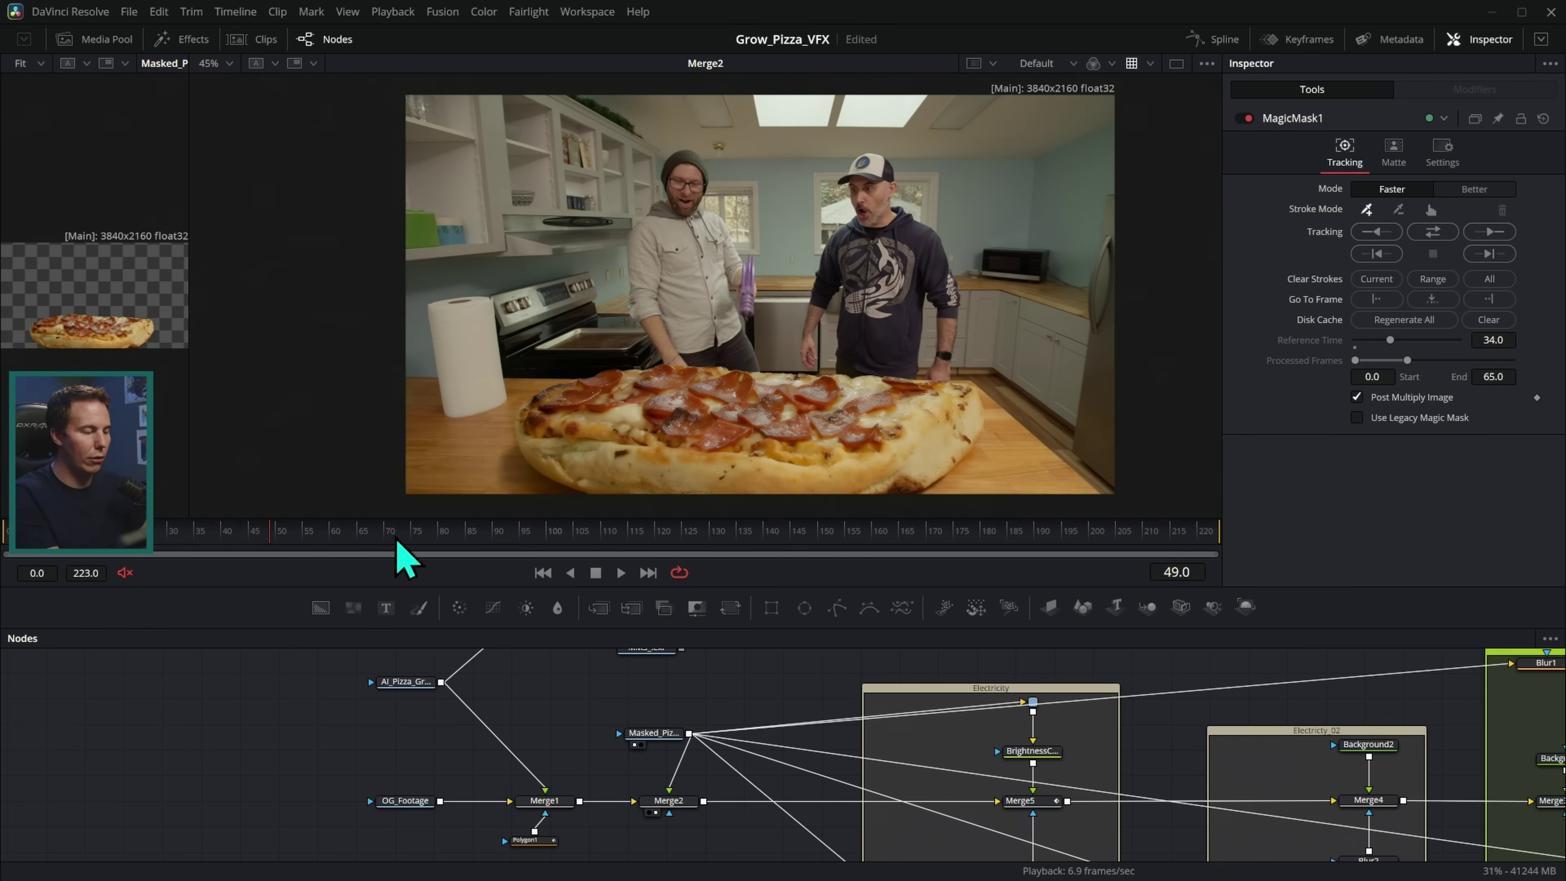
left_click_drag(226, 530, 183, 530)
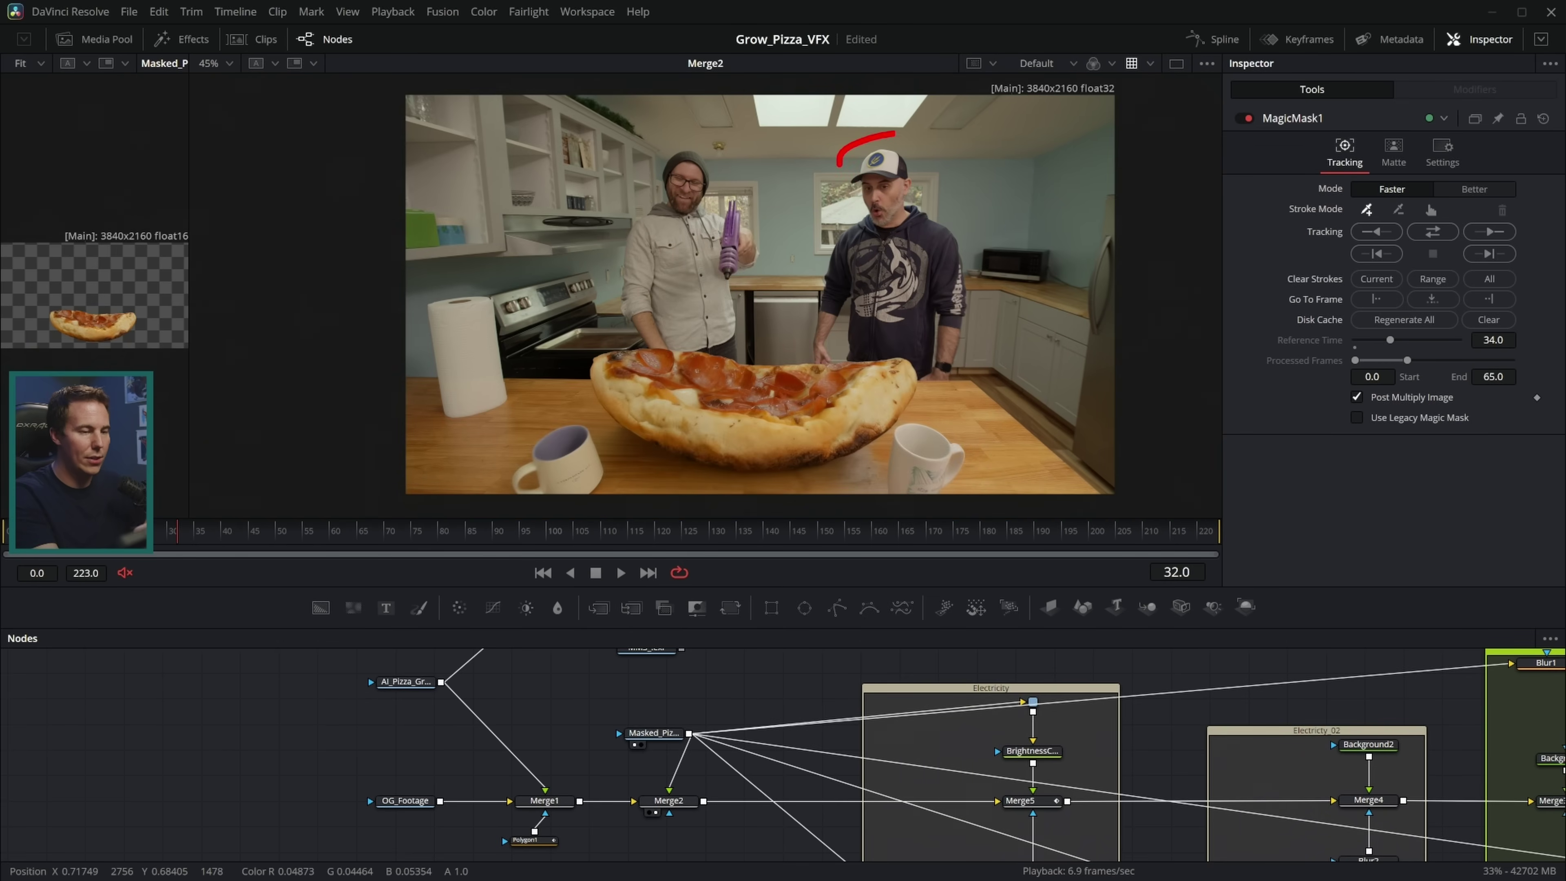
left_click_drag(633, 210, 648, 312)
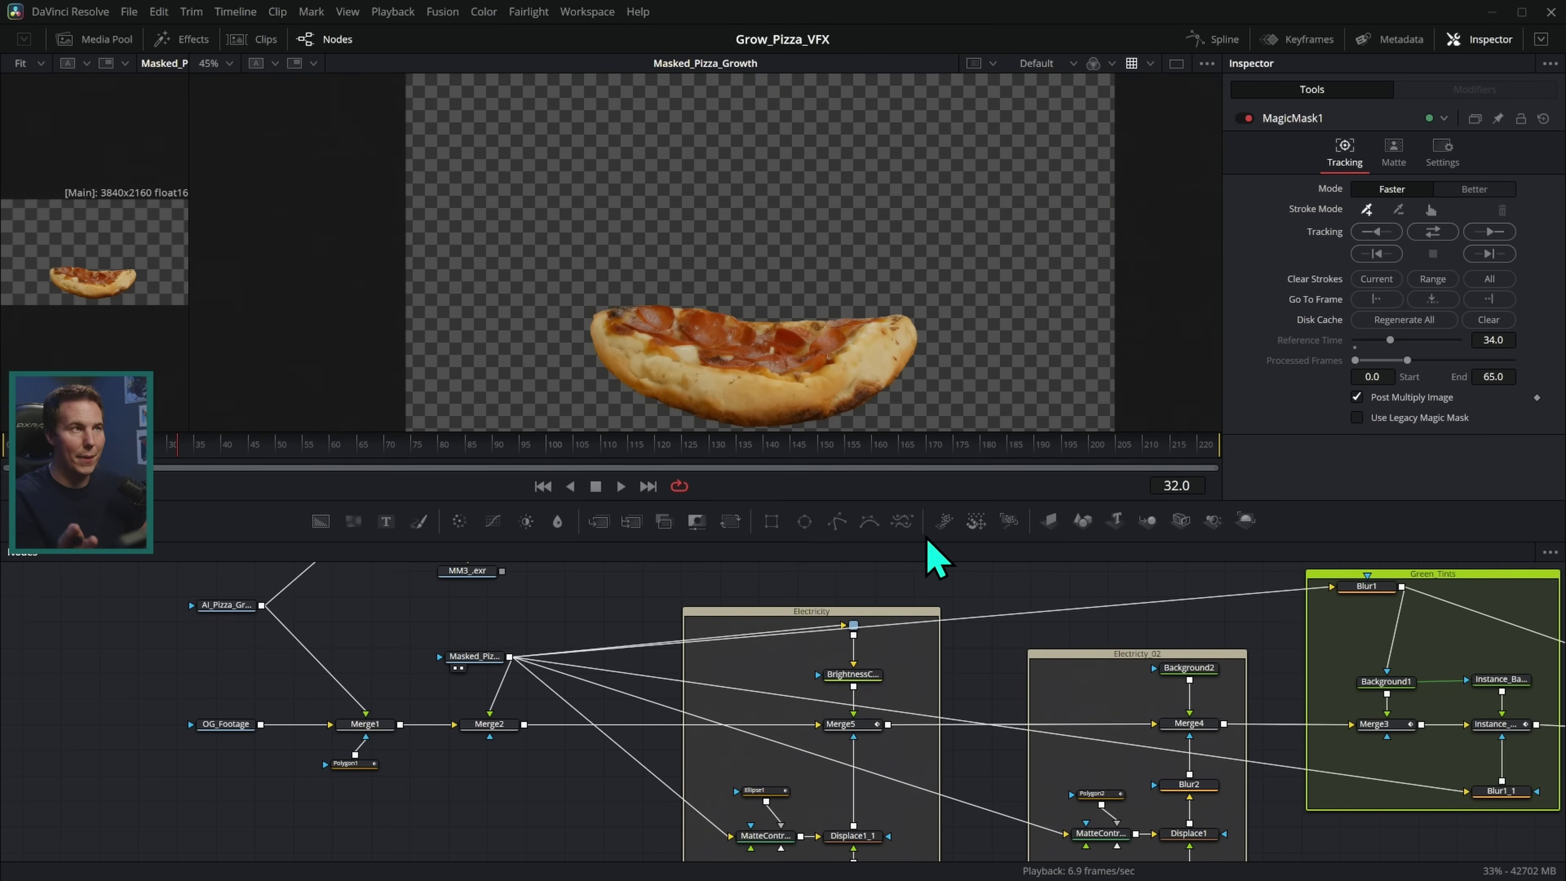
View Masked_Pizza_Growth and the Electricity group's Displace1_1 output, scrubbing through the frames around 37 to examine the lightning
left_click_drag(962, 699, 839, 653)
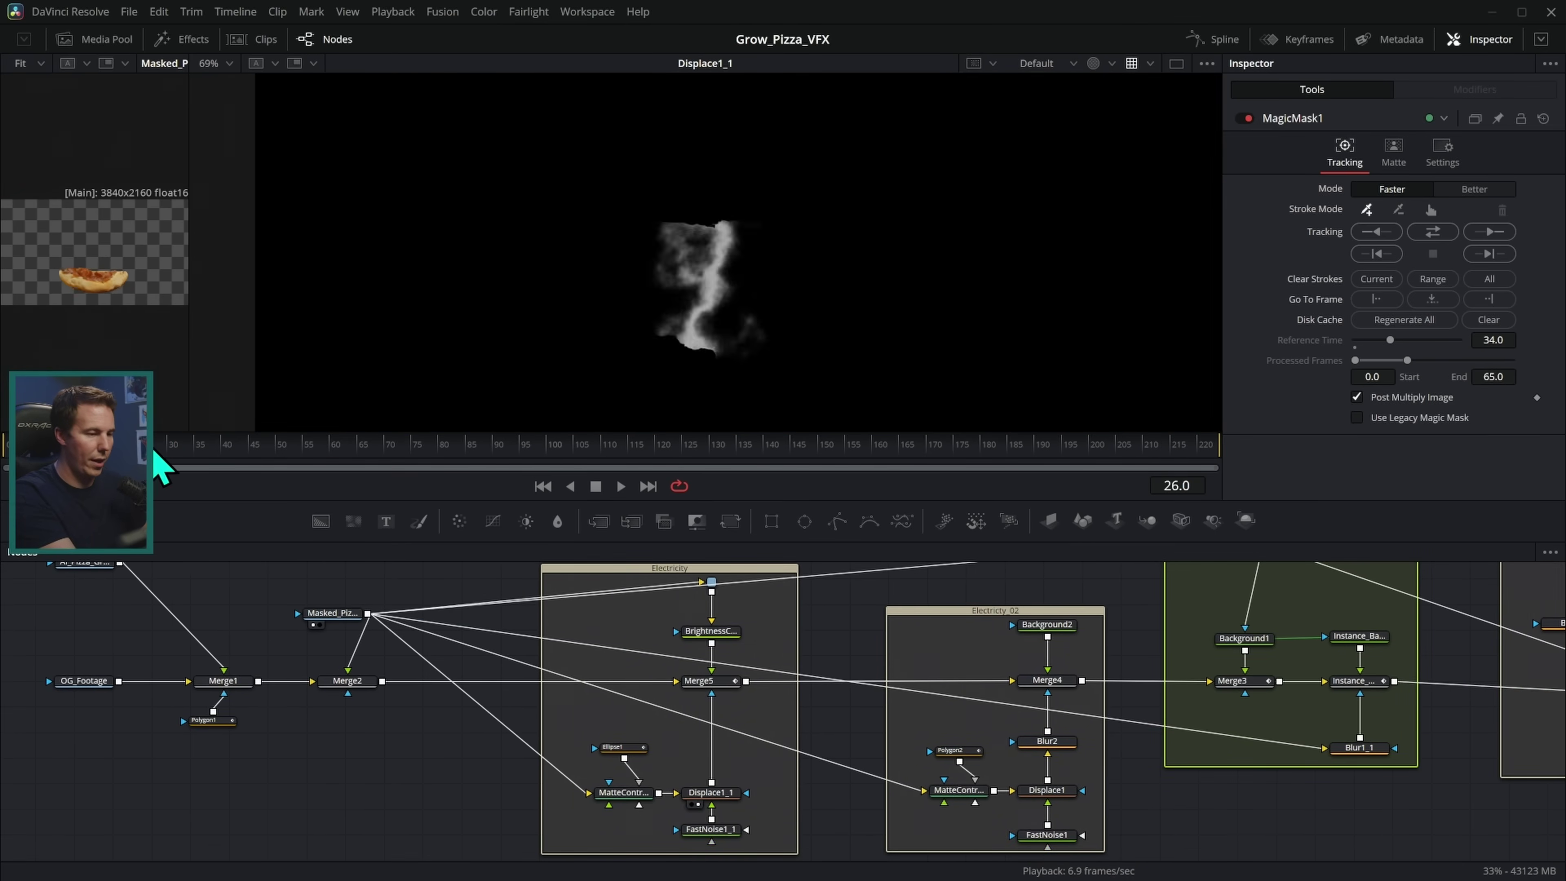
left_click_drag(151, 446, 204, 449)
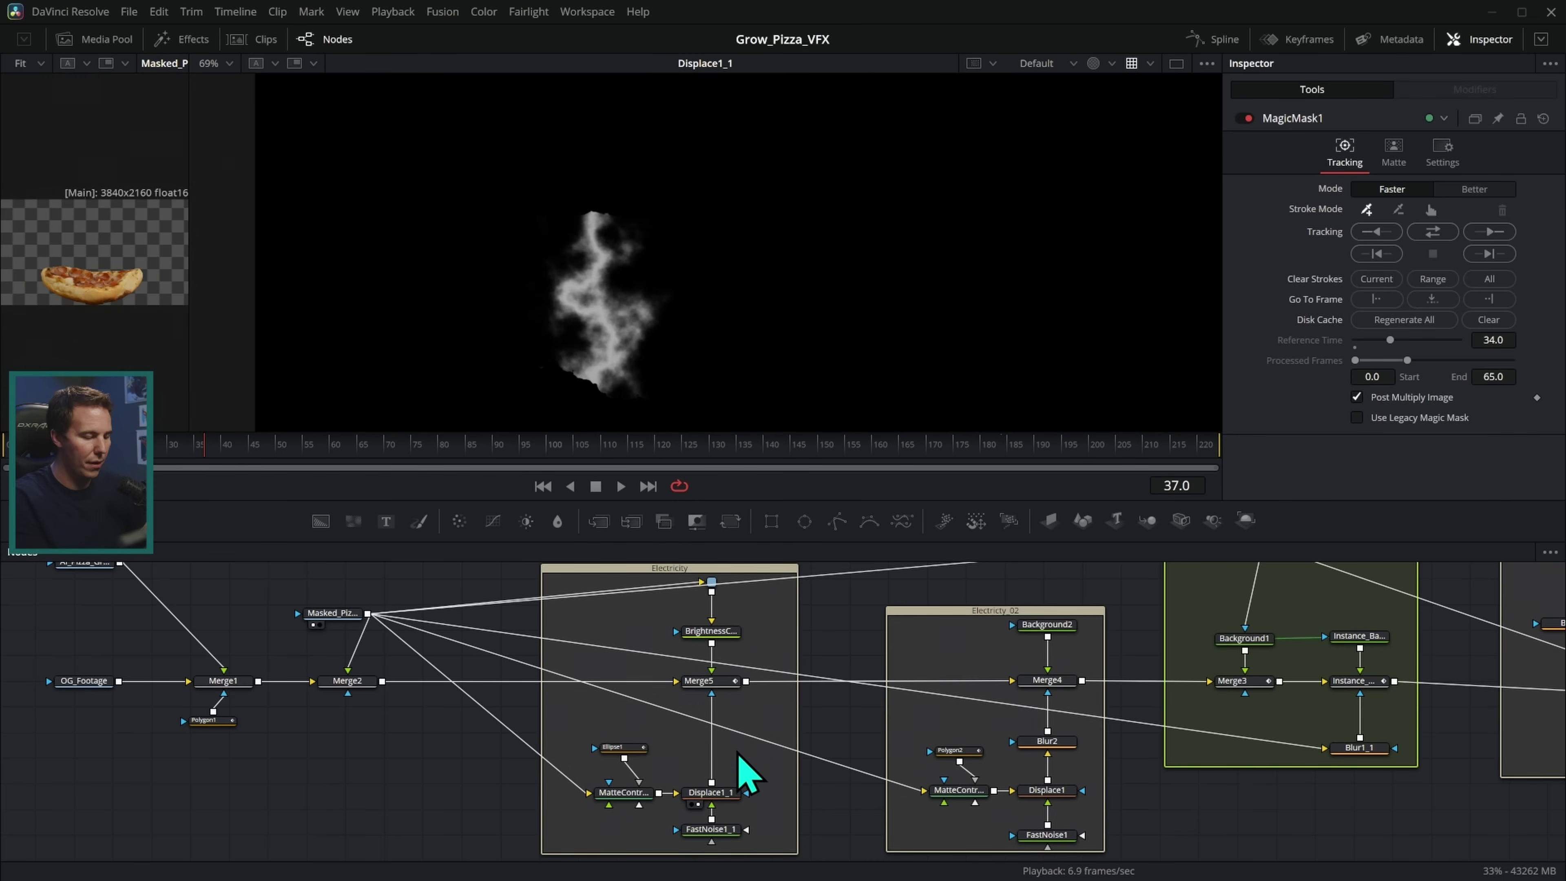
left_click_drag(854, 744, 670, 747)
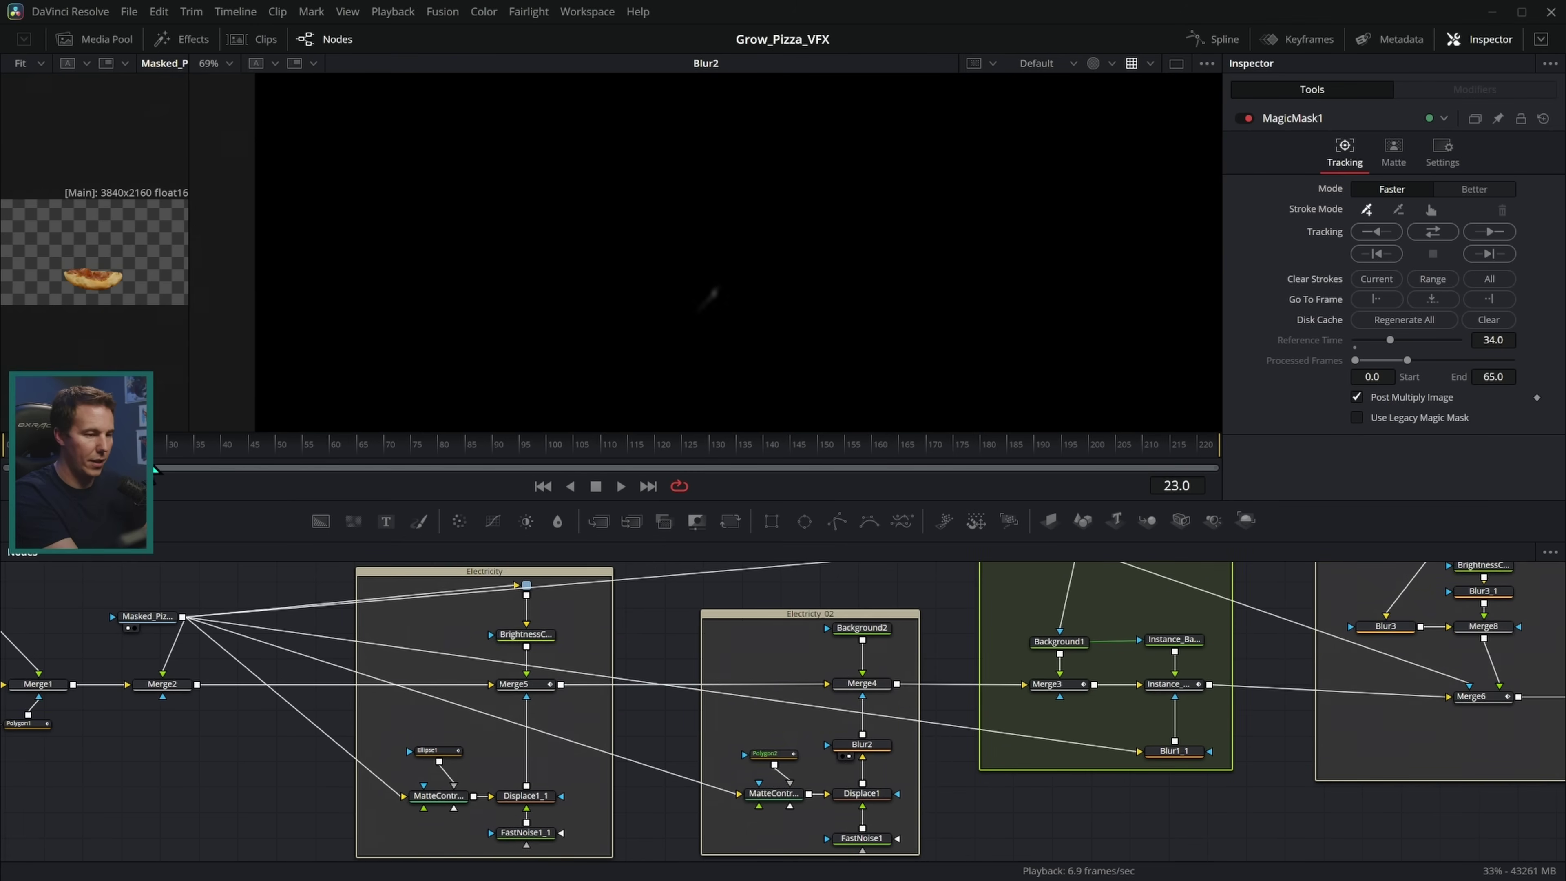
left_click_drag(131, 446, 187, 446)
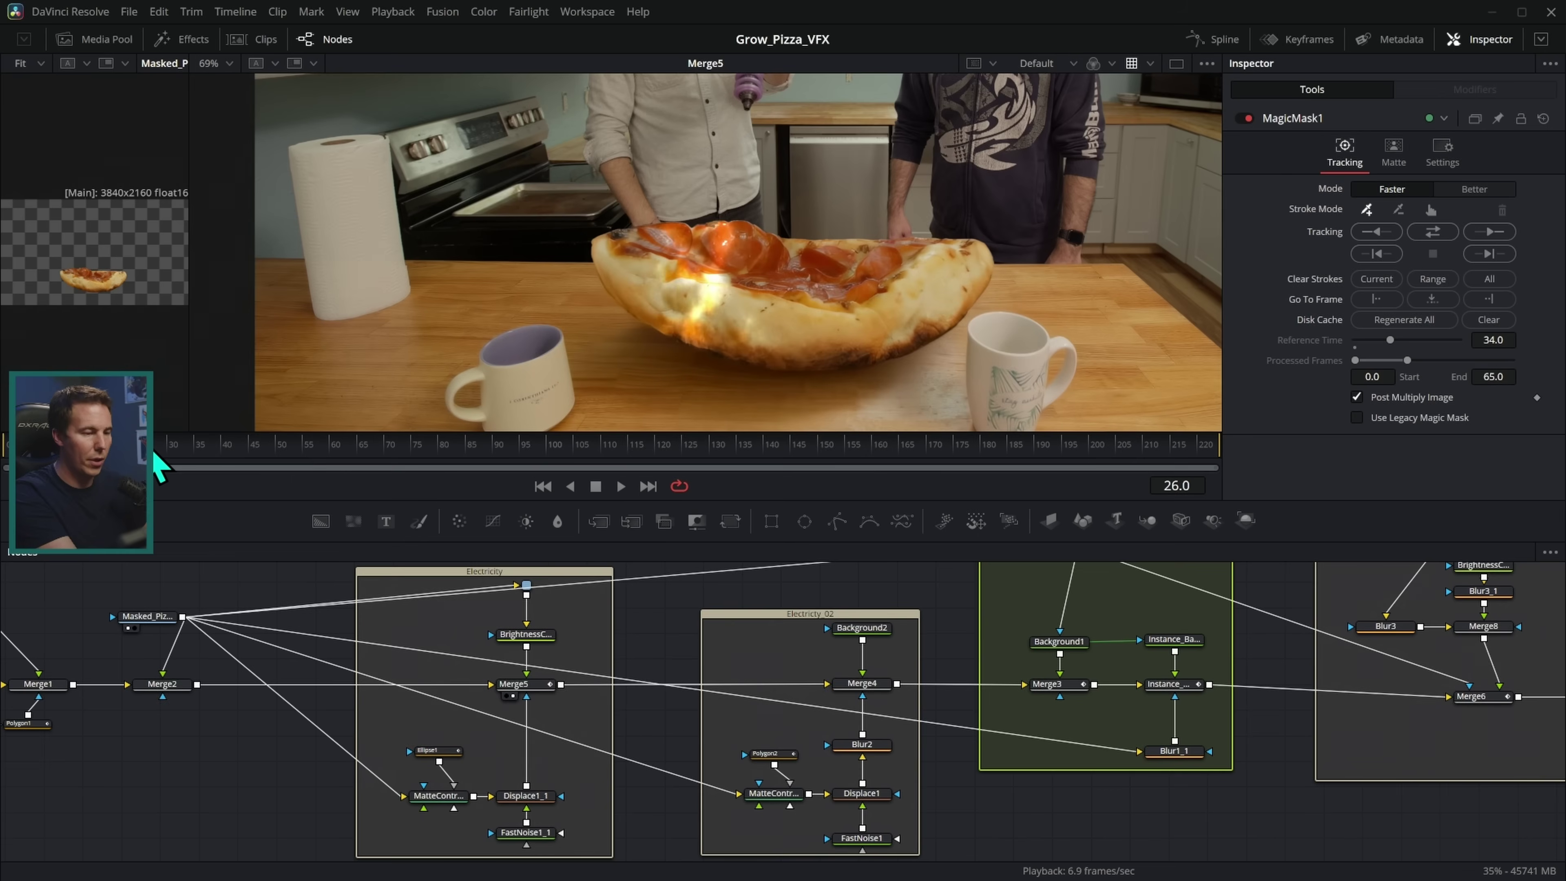
left_click_drag(148, 447, 159, 454)
Go to frame 29 and view the composite progressively through Merge4, Merge3 and Merge6
left_click(870, 685)
key("1")
left_click(164, 455)
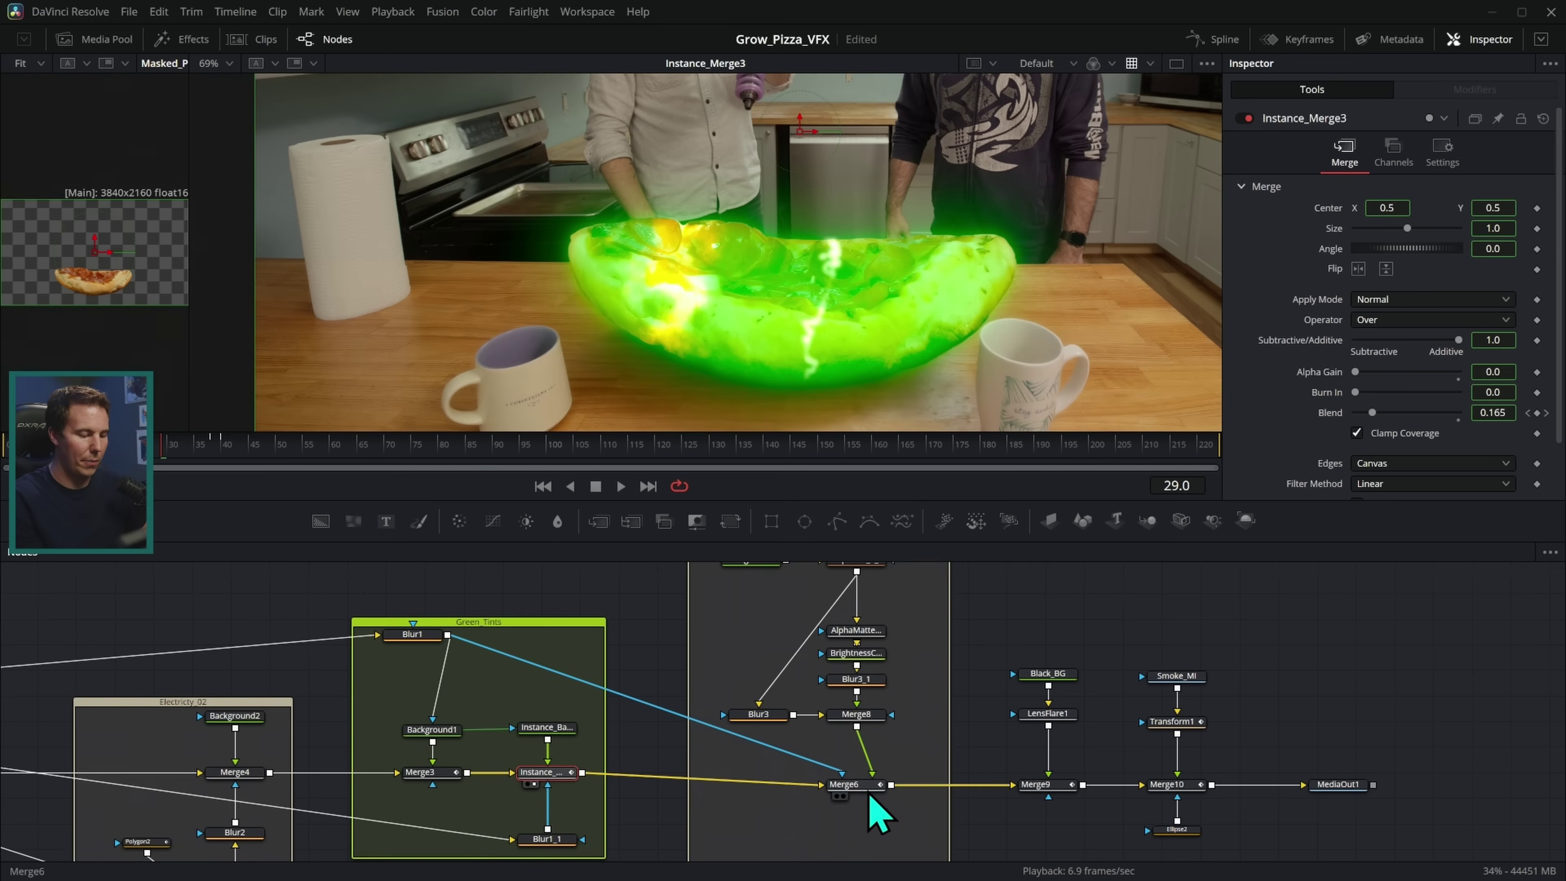
left_click(863, 793)
key("1")
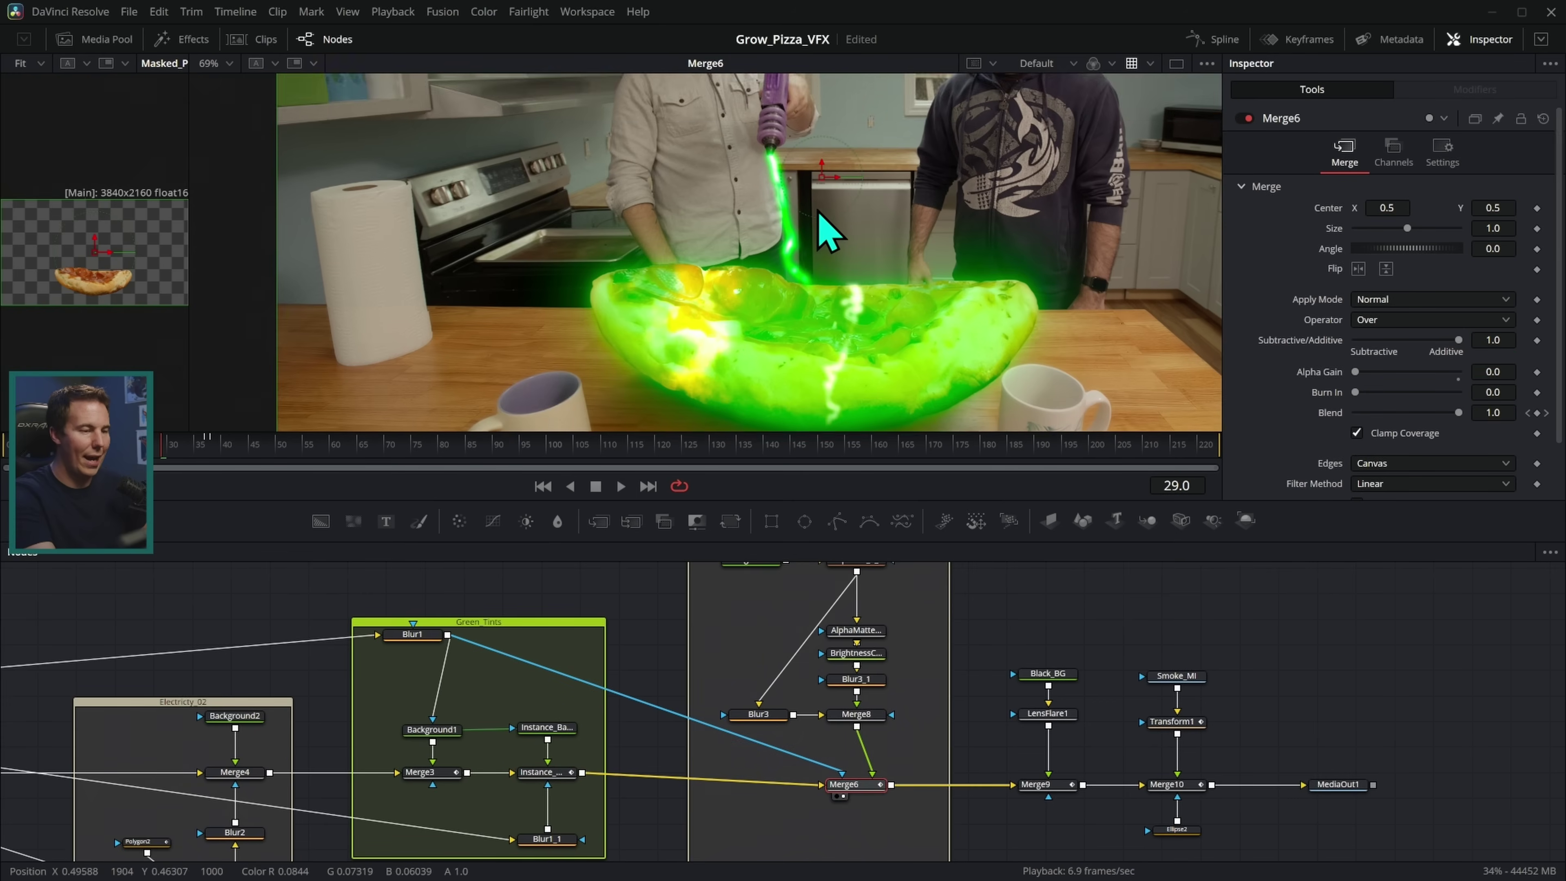
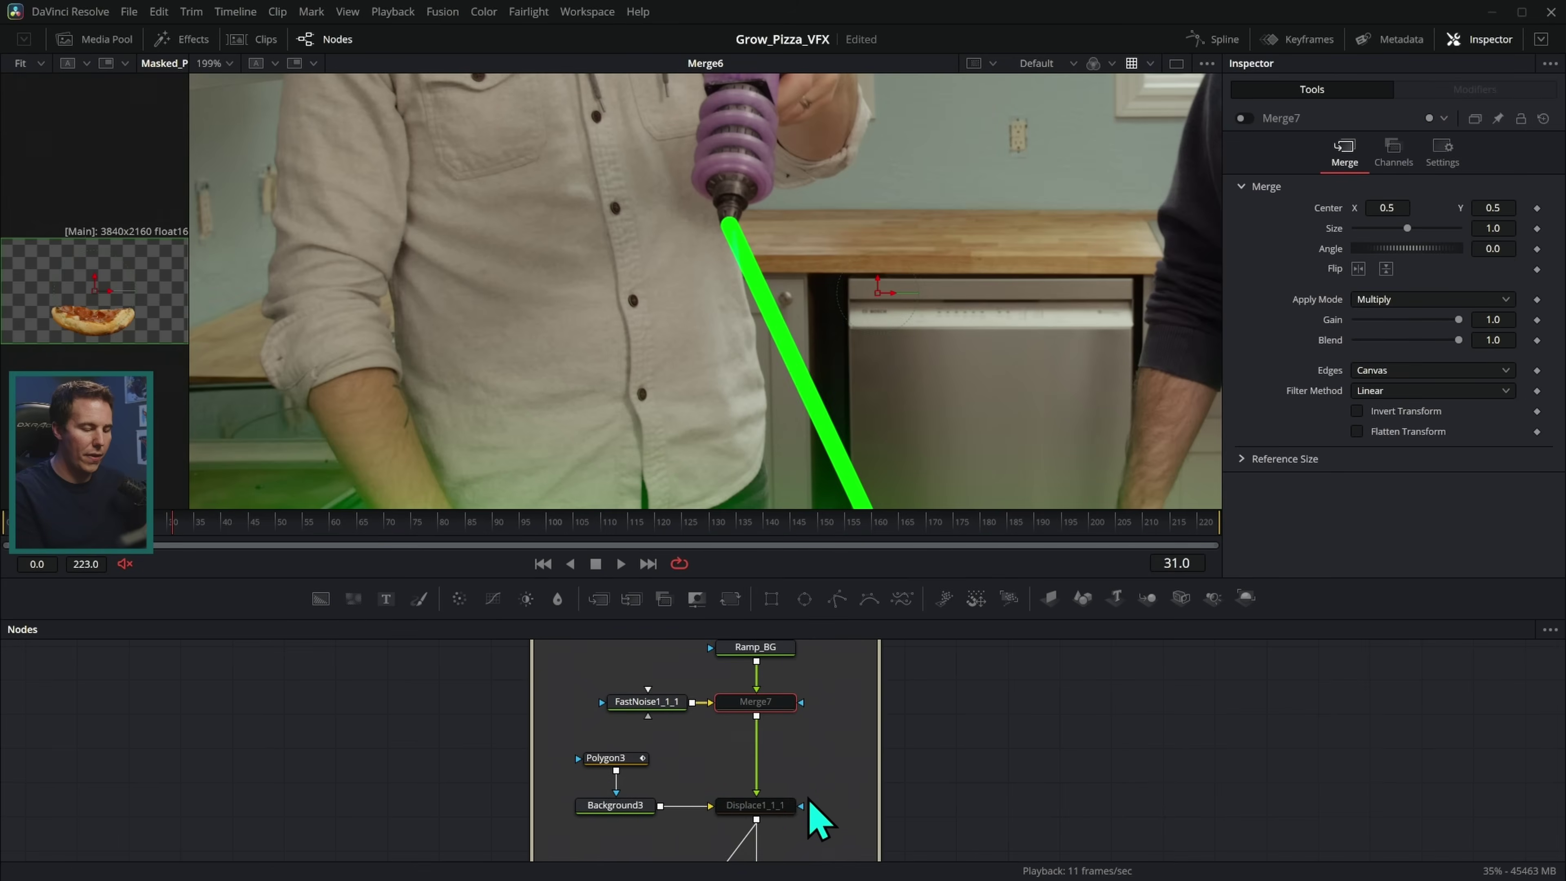
Enable the Displace1_1_1 node in the Laser group and view the FastNoise1_1_1 pattern in the main viewer
left_click(1243, 119)
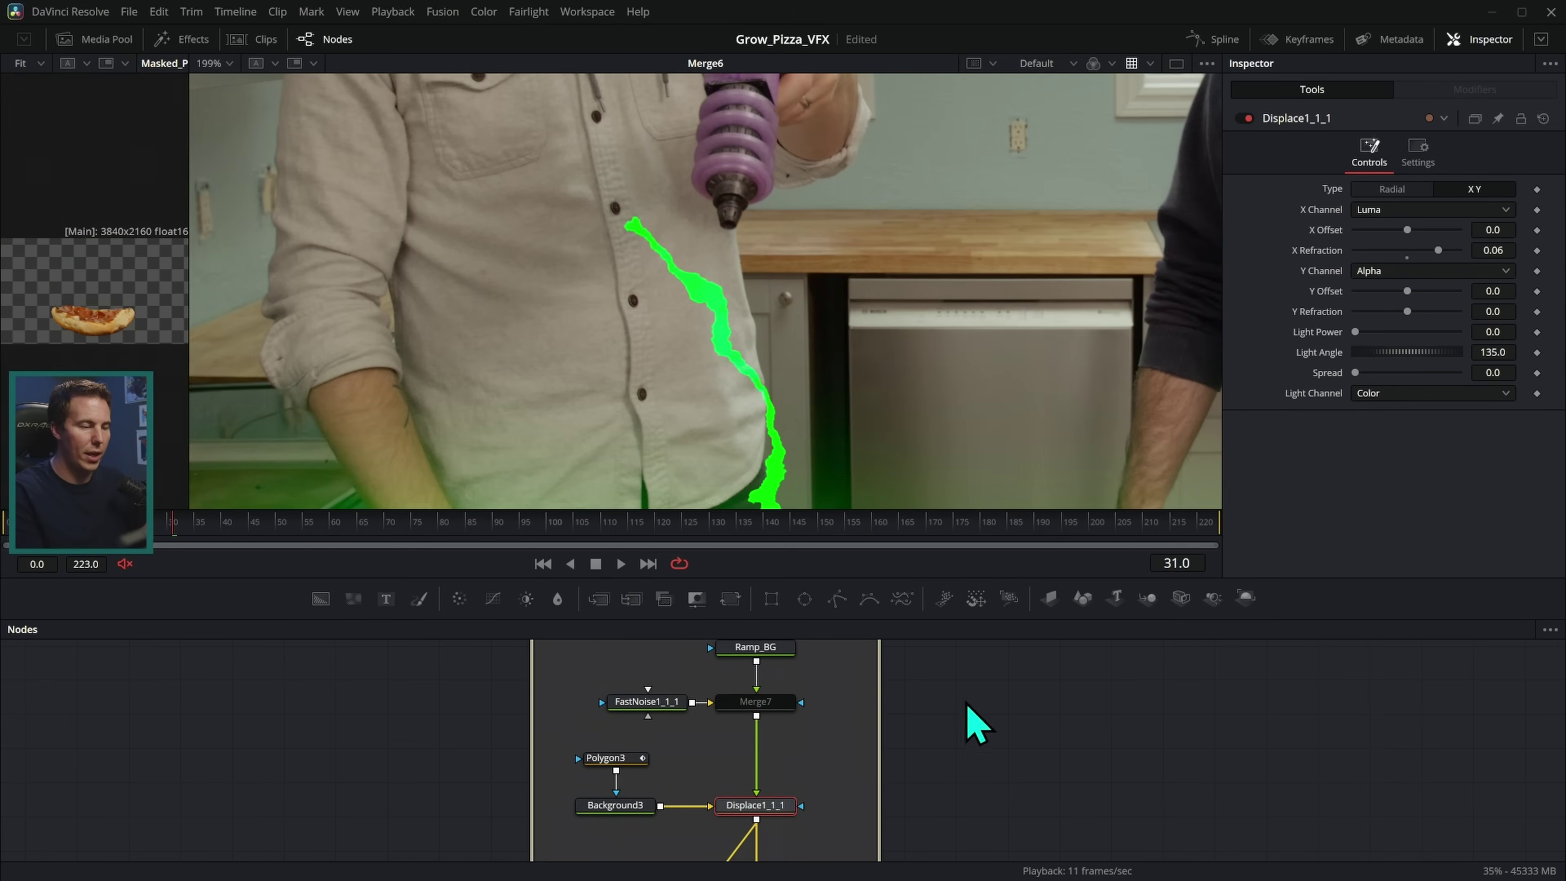
scroll(965, 735, "down", 3)
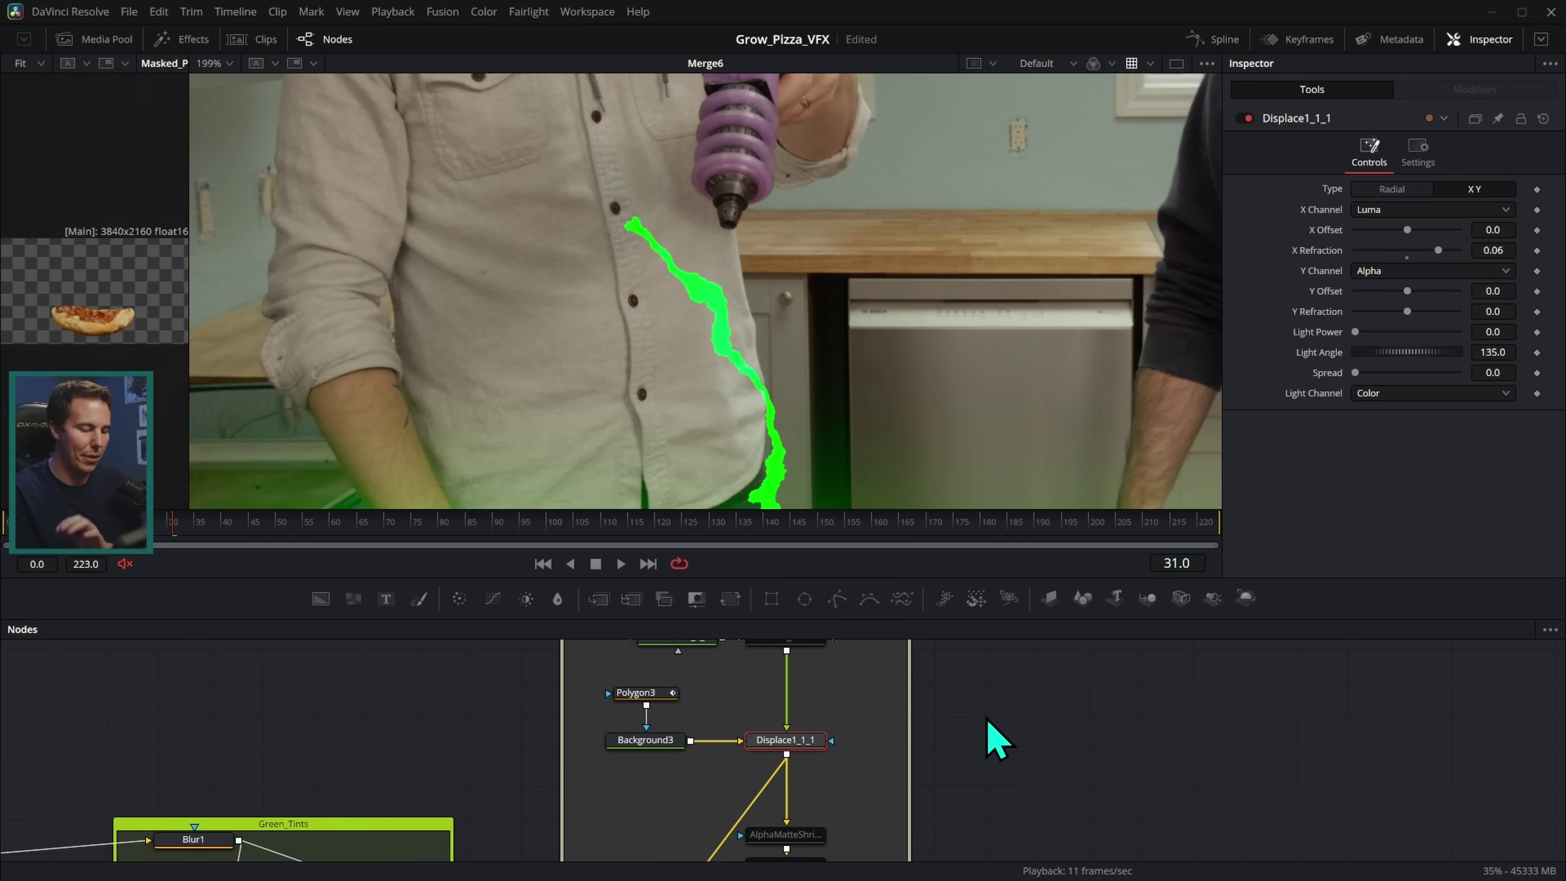
scroll(986, 720, "up", 3)
left_click(700, 732)
key("2")
scroll(977, 426, "down", 5)
left_click_drag(943, 389, 930, 387)
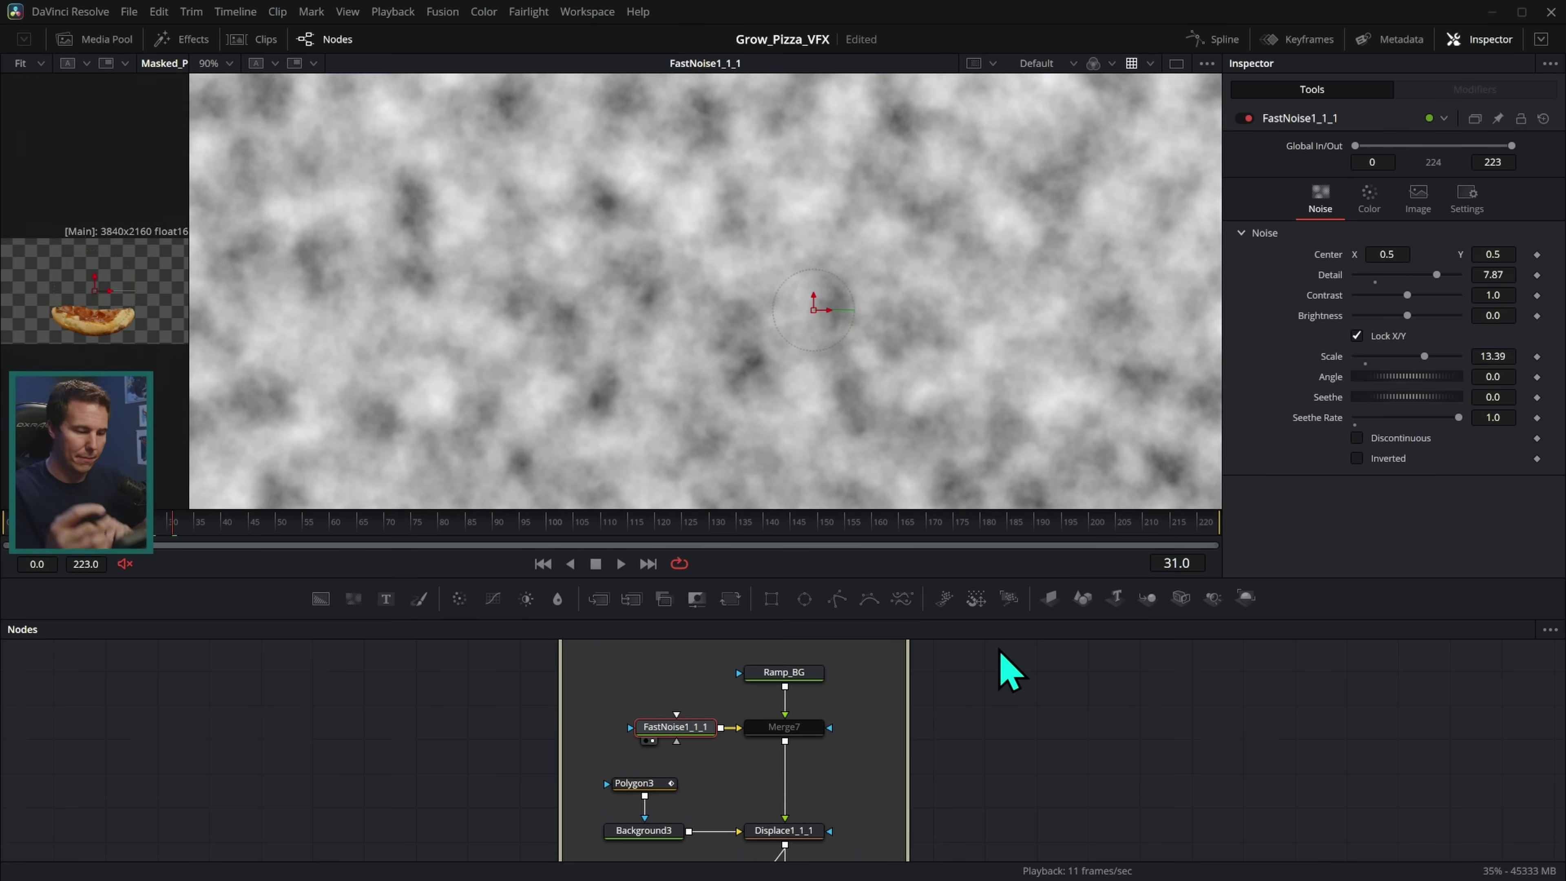
Compare the straight Background3 beam with the Displace1_1_1 output, examining how far the beam's upper end shifts
left_click(807, 790)
key("2")
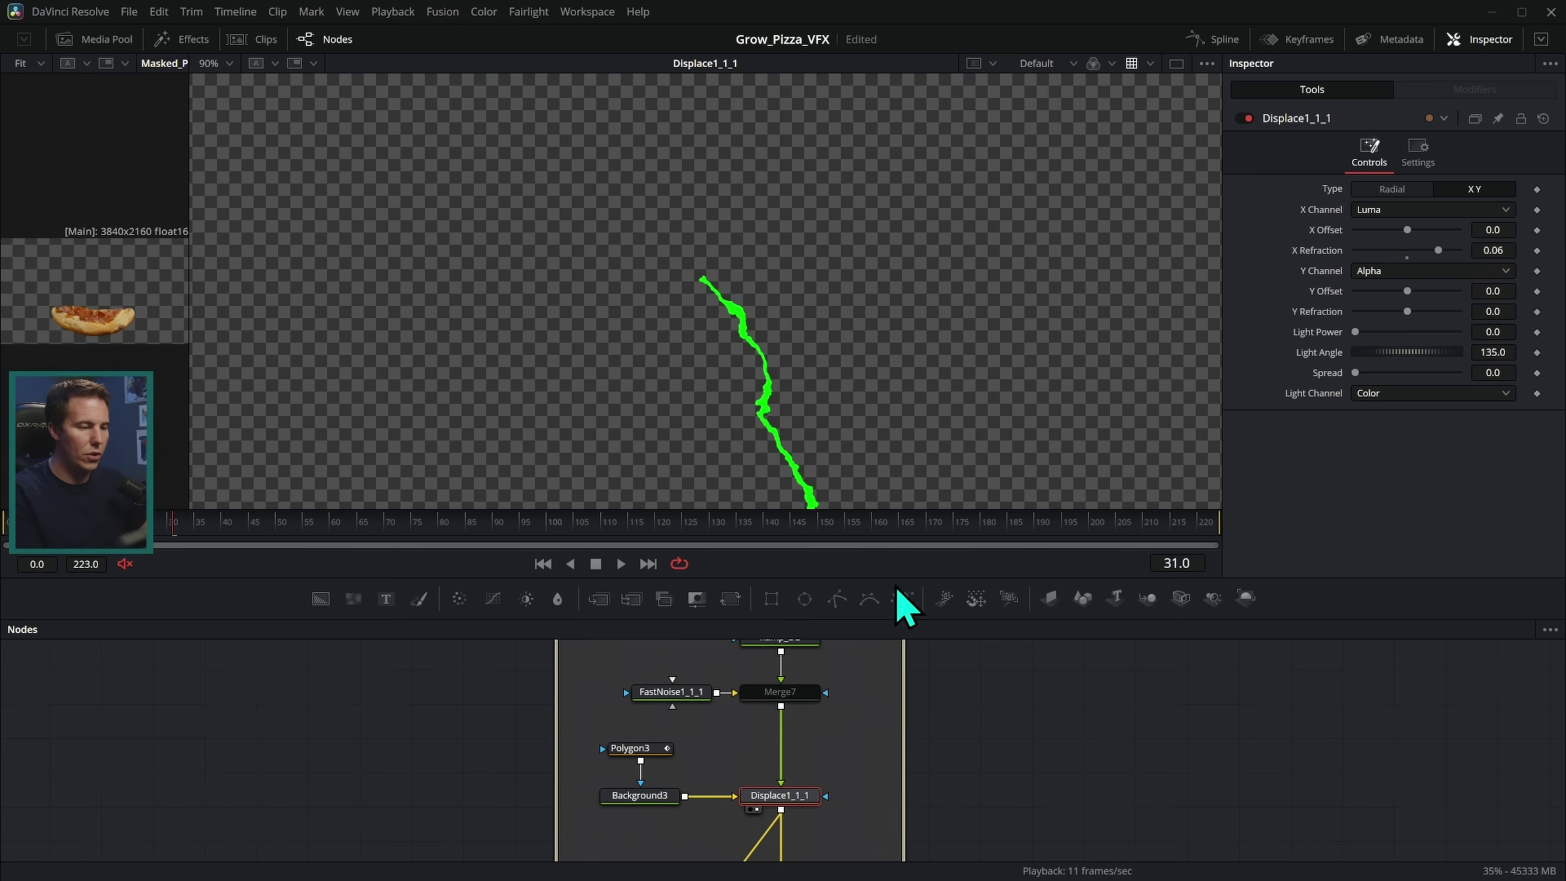
left_click_drag(929, 425, 932, 362)
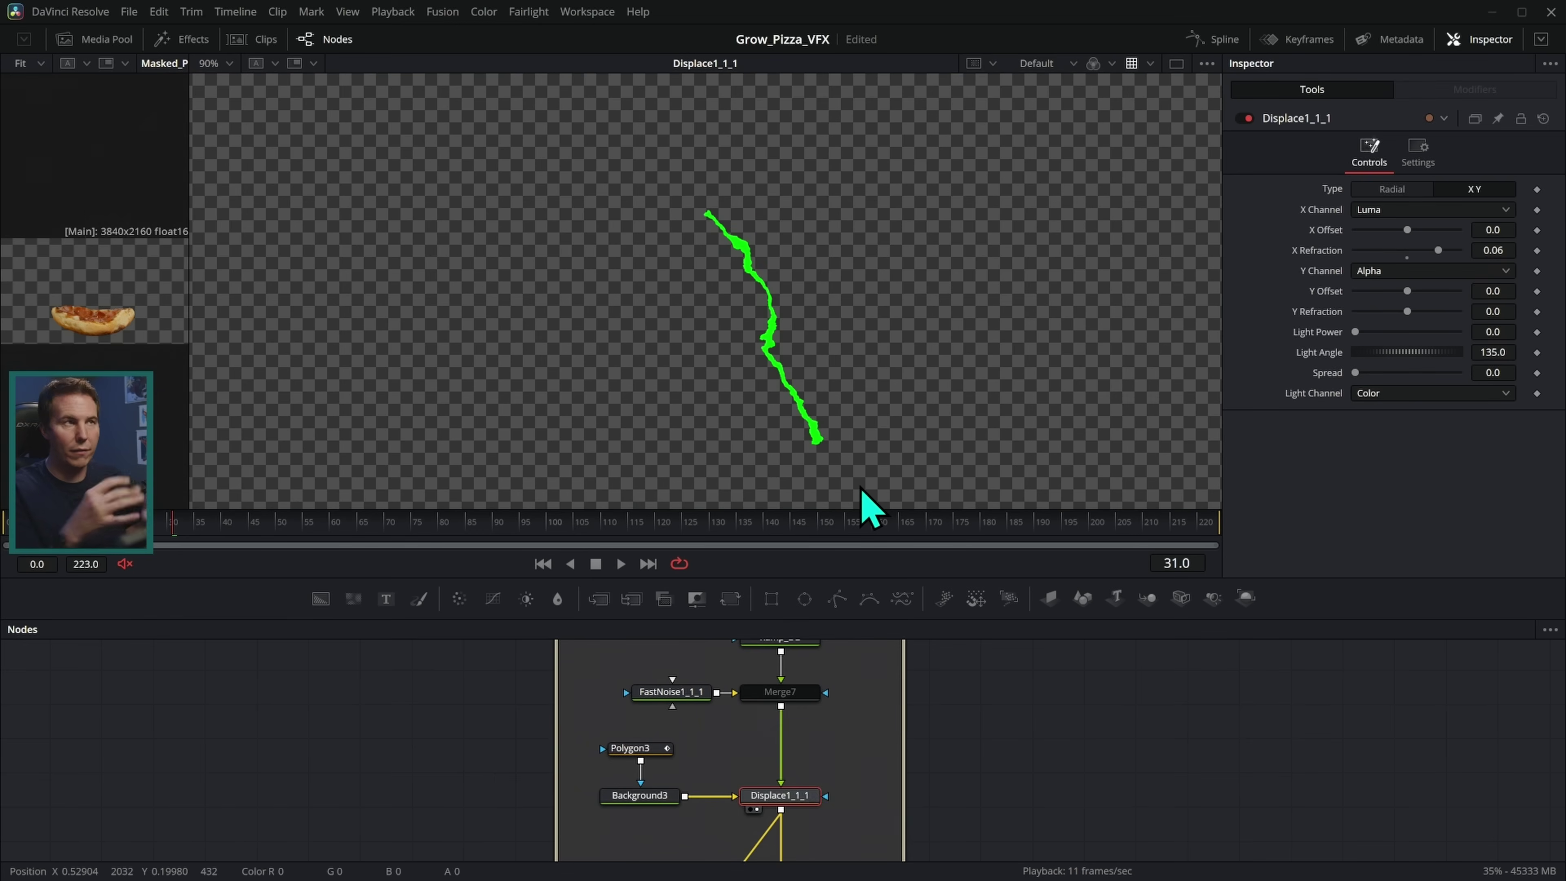
left_click(639, 796)
key("1")
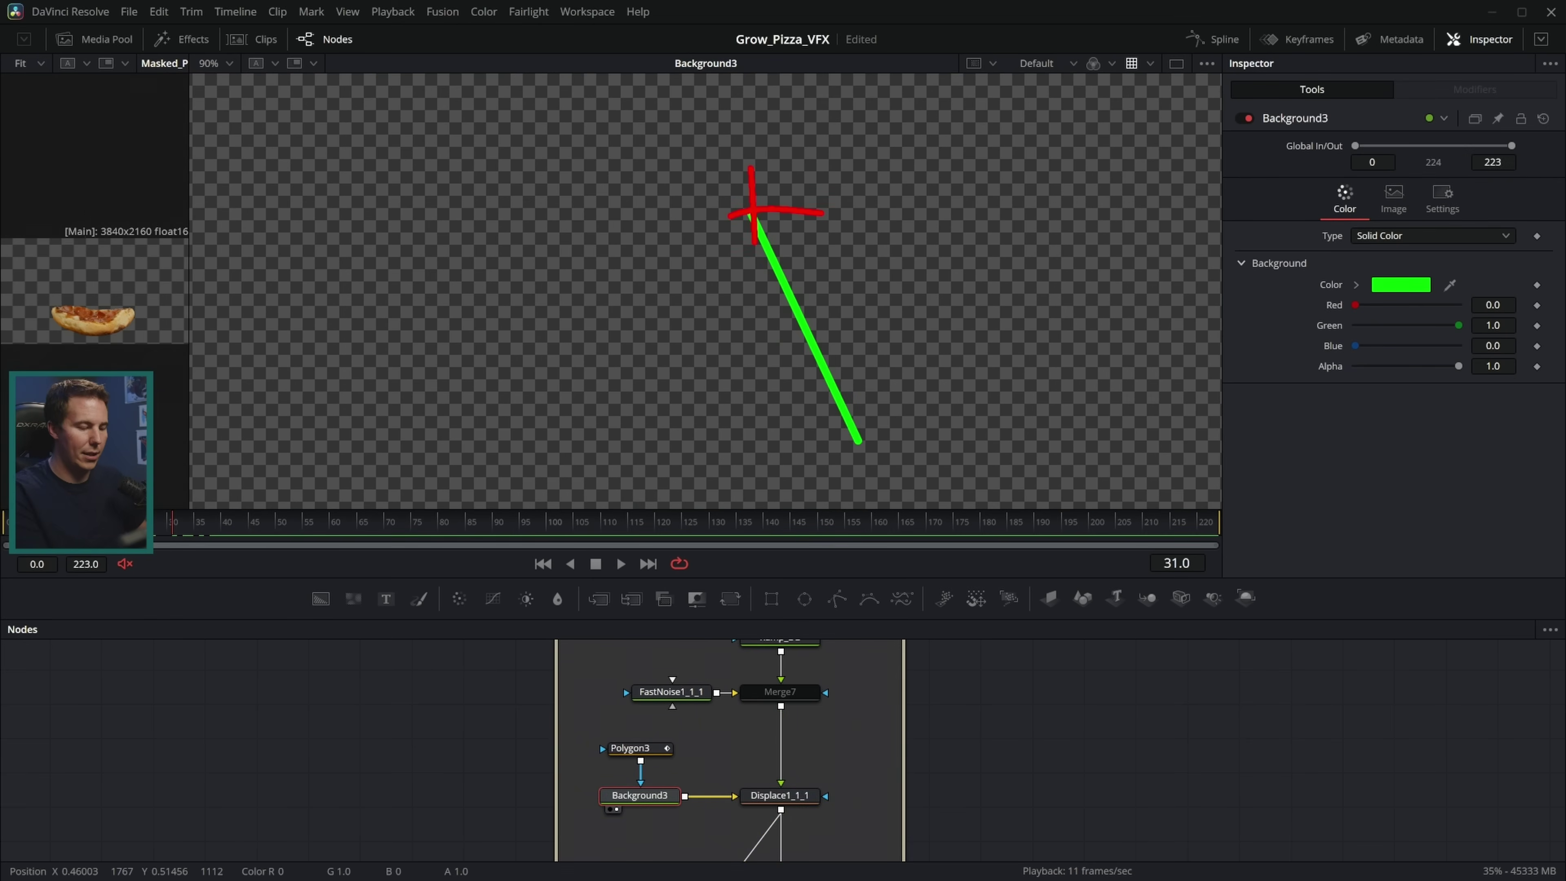
left_click(801, 795)
key("1")
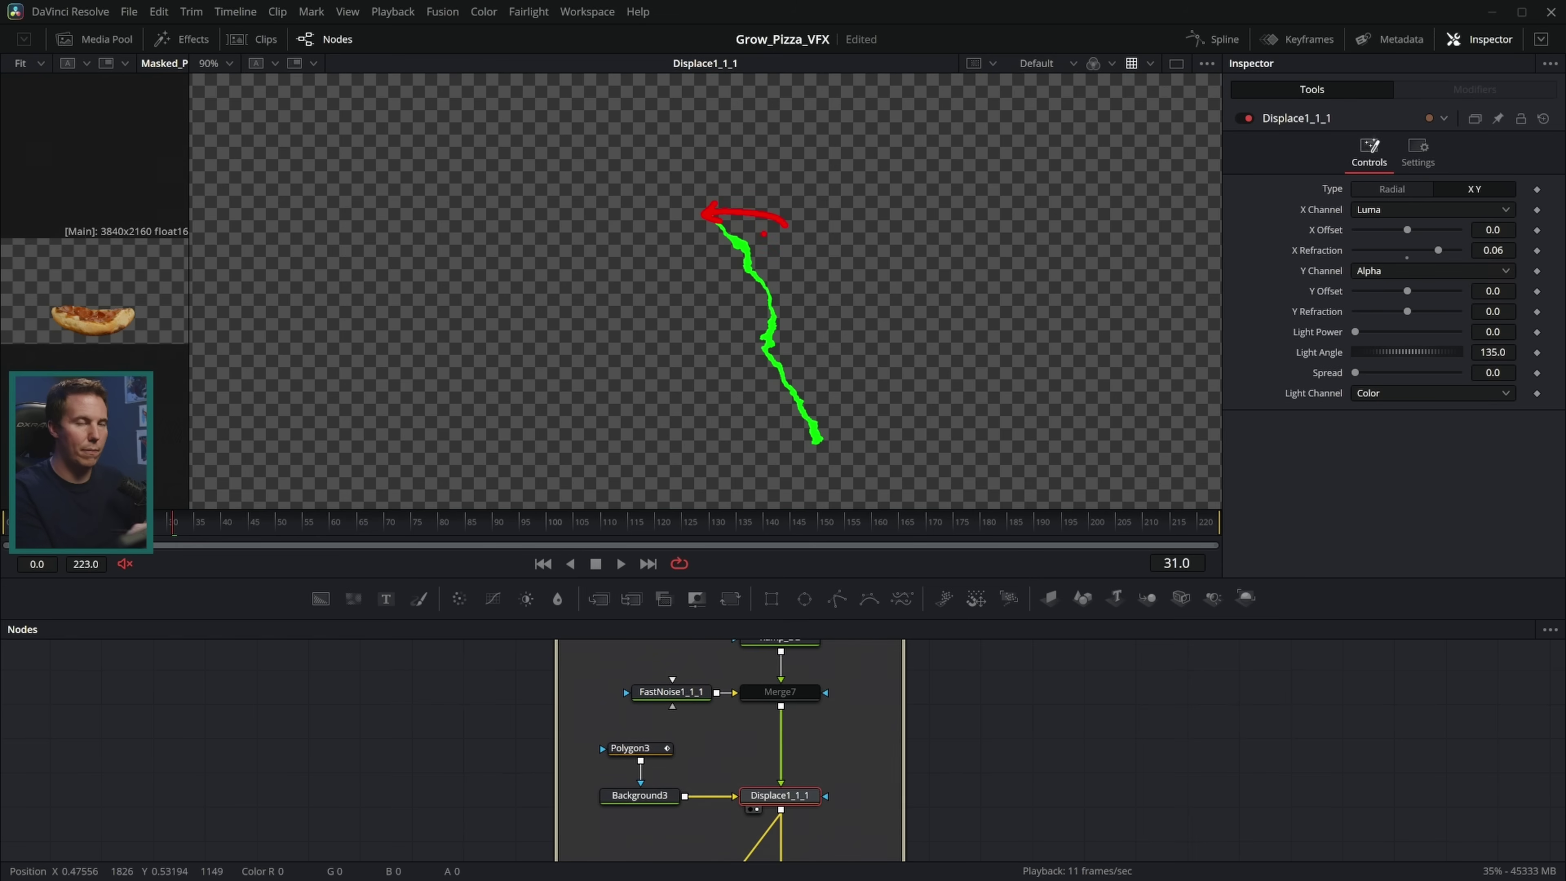
View the Ramp_BG gradient, enable Merge7, and show the ramp-multiplied noise in both viewers
scroll(909, 745, "up", 2)
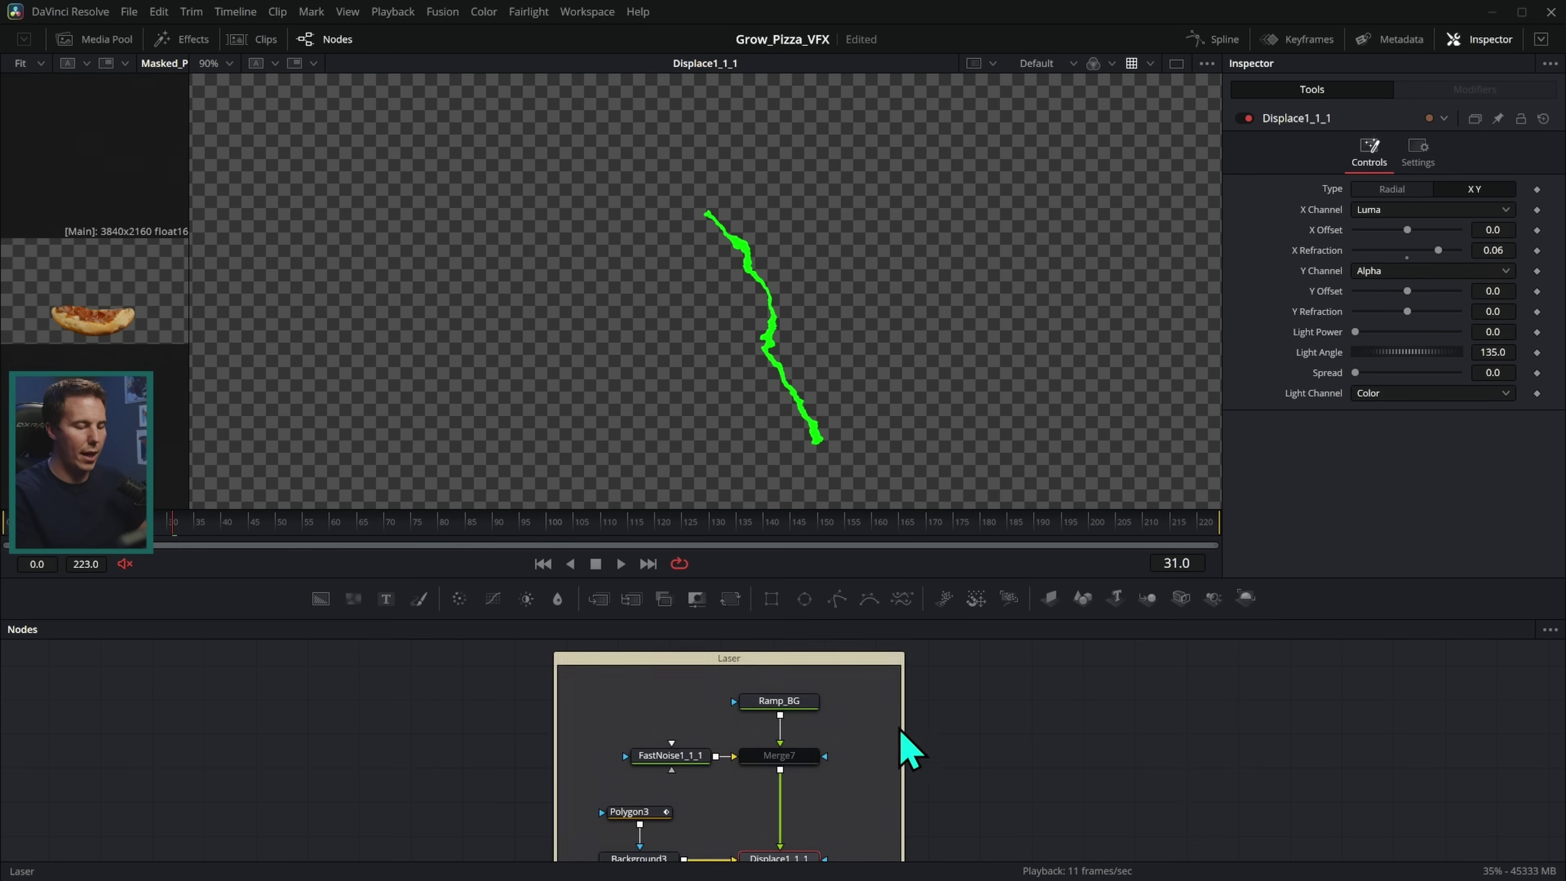
left_click(796, 703)
key("1")
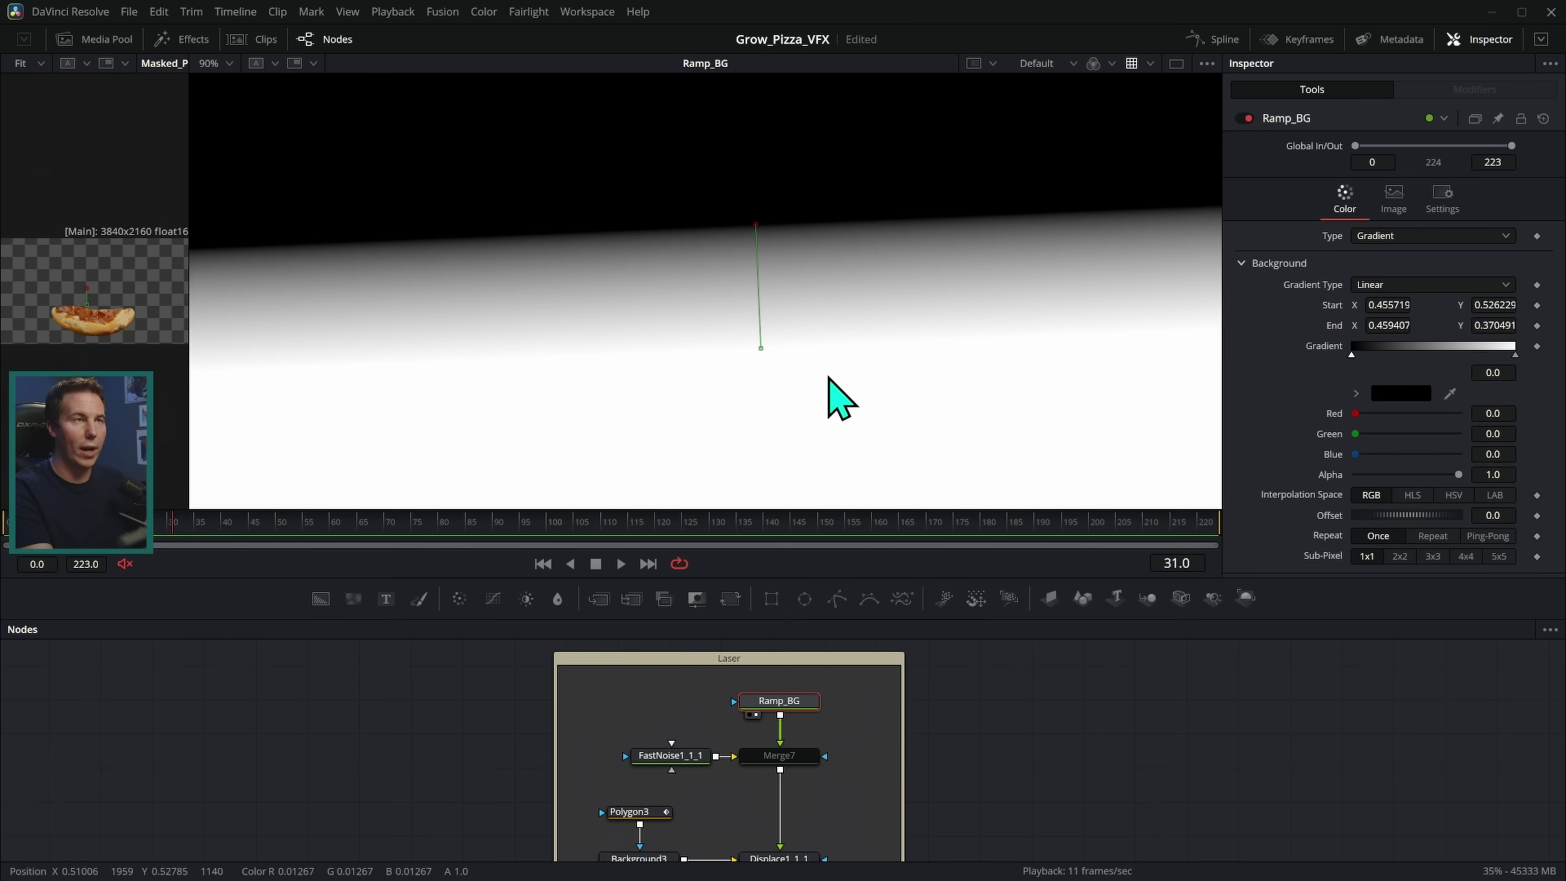
left_click(813, 756)
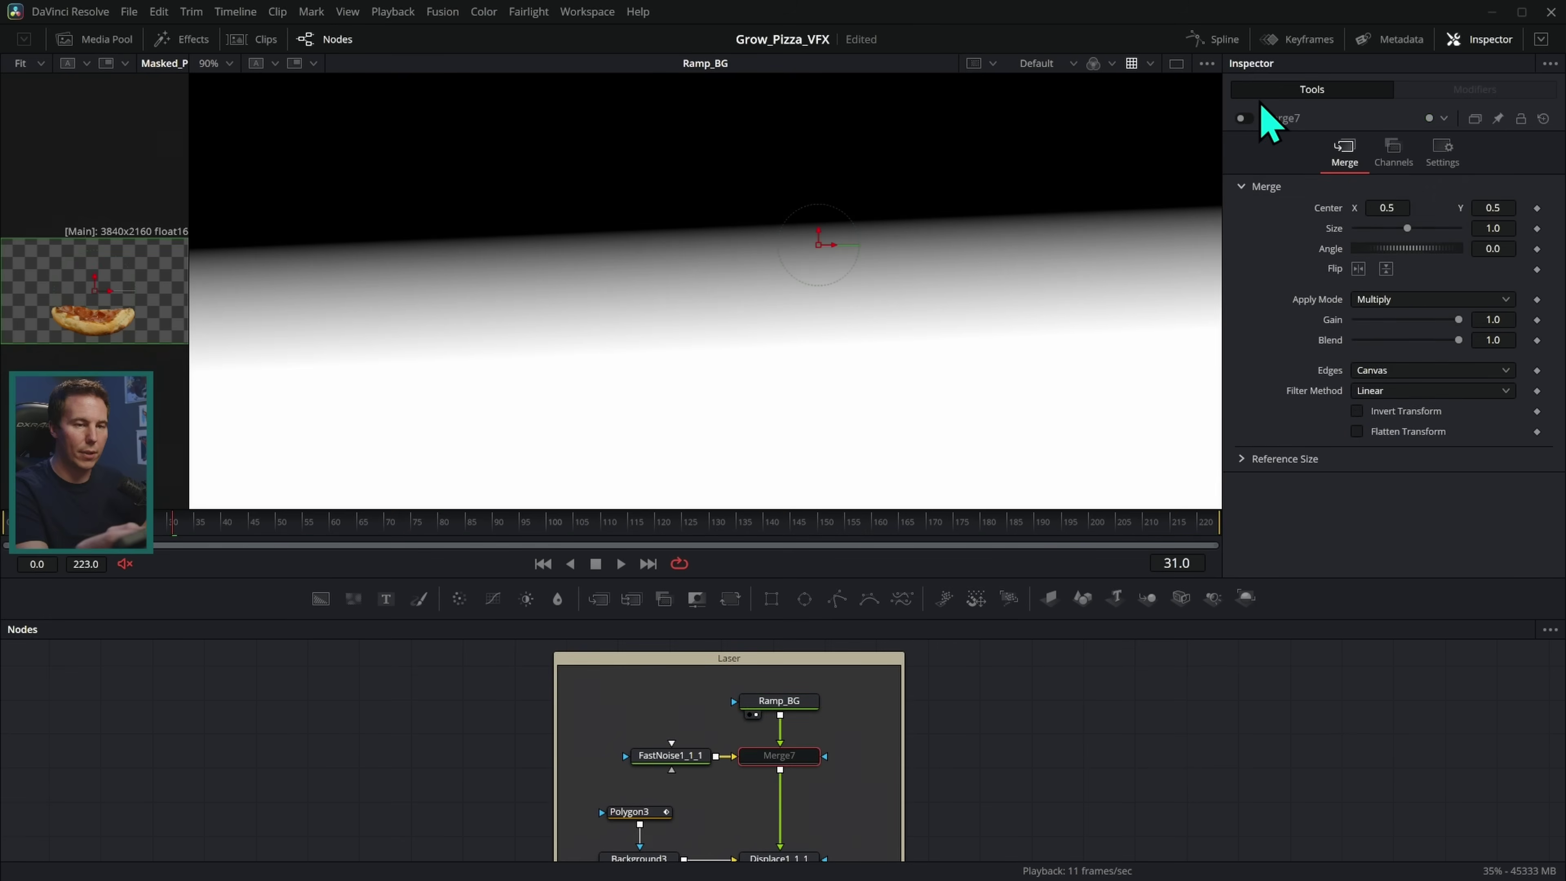
key("1")
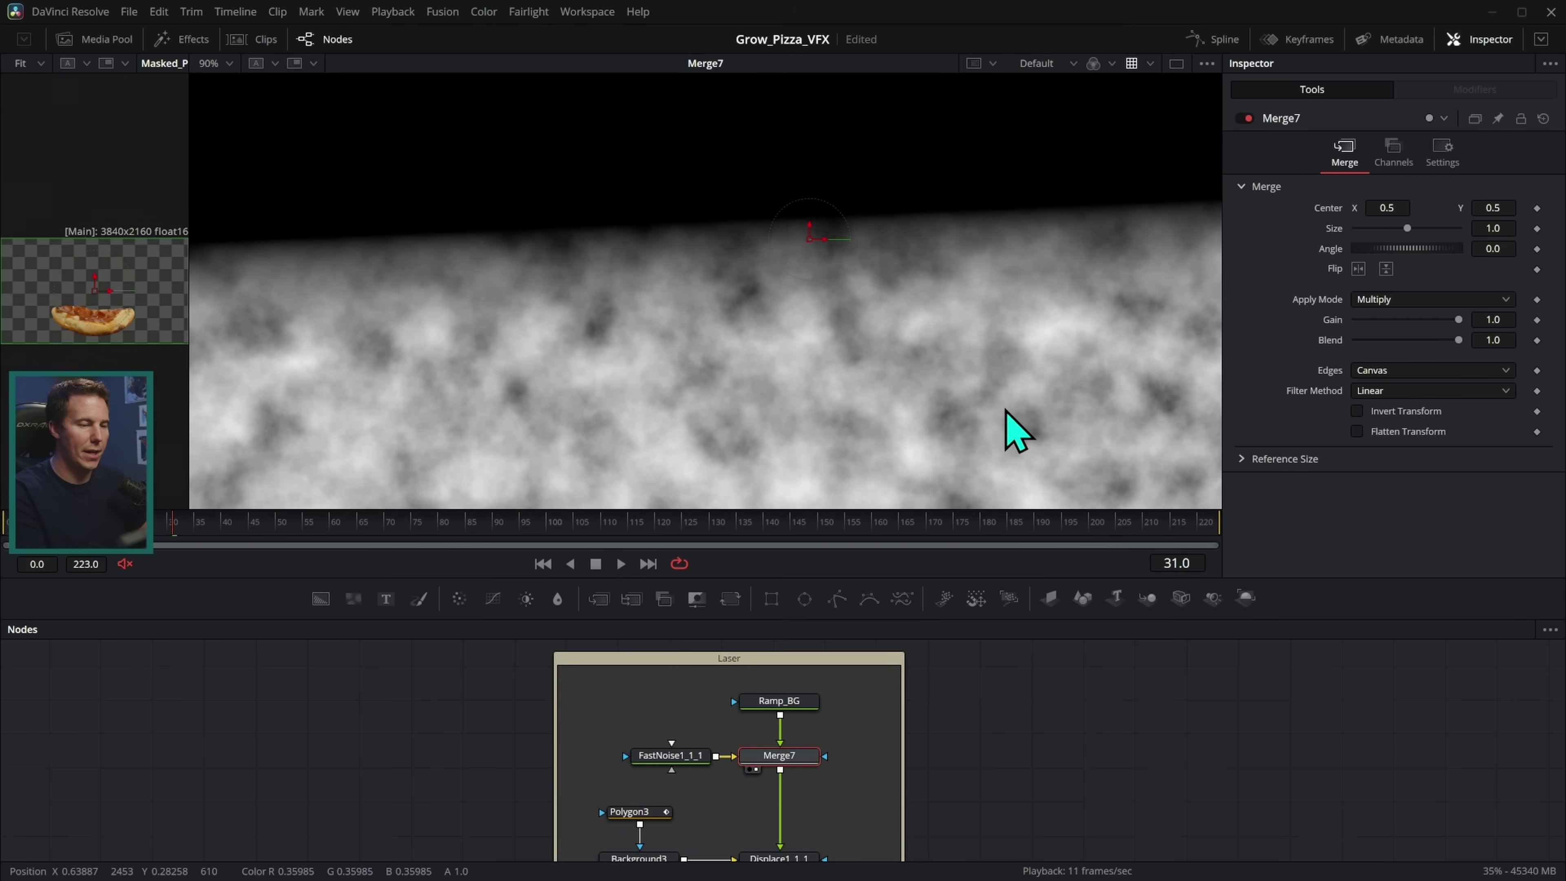
key("2")
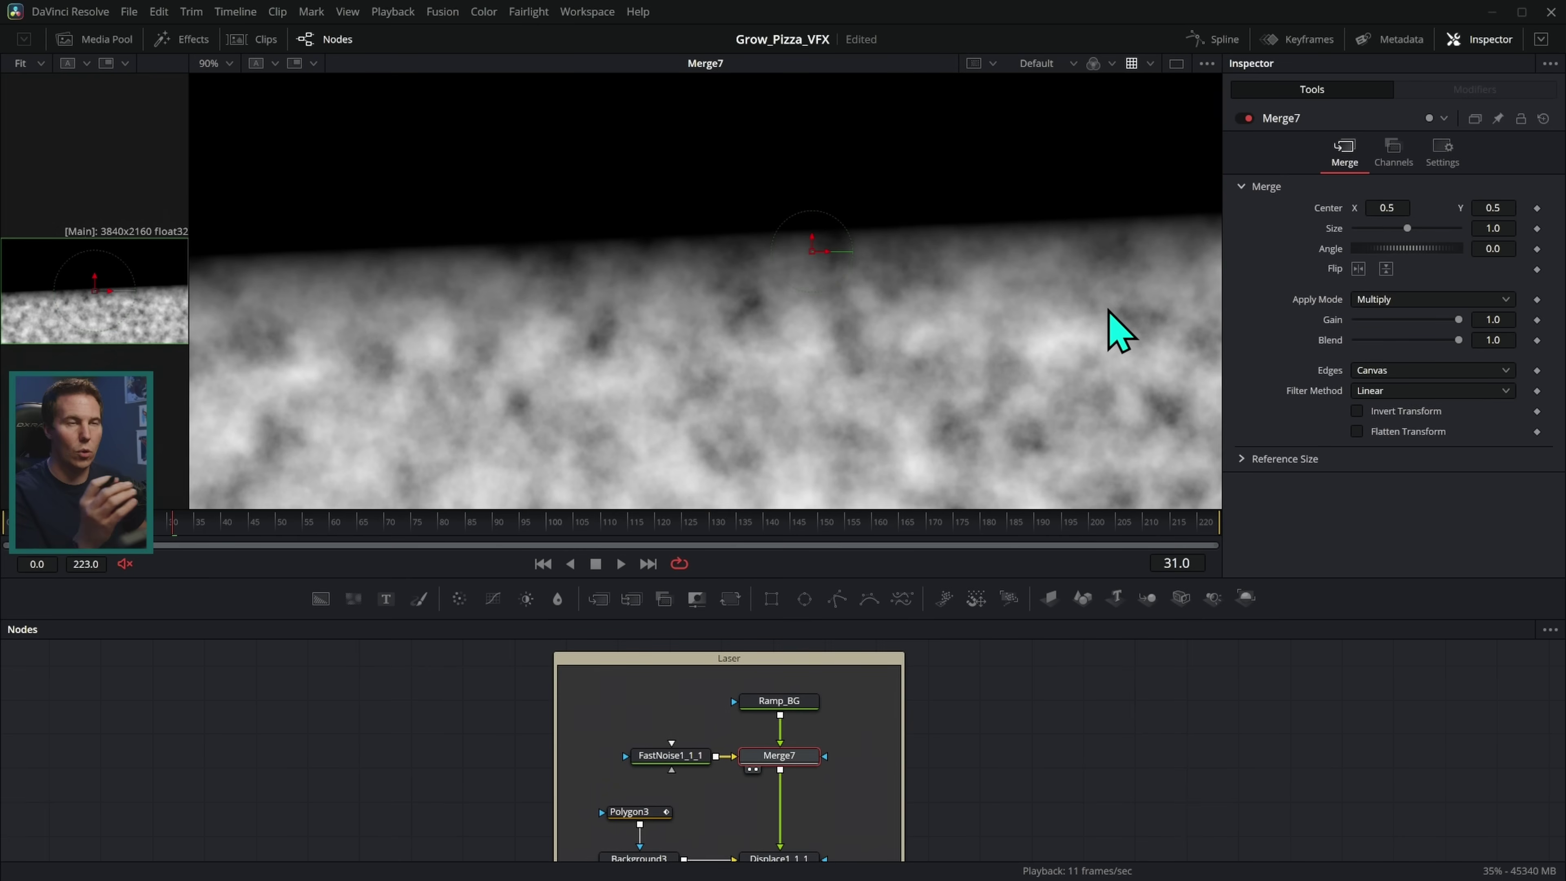
View Displace1_1_1 and toggle Merge7 off and on to compare the displacement at the beam's upper end
scroll(963, 780, "down", 3)
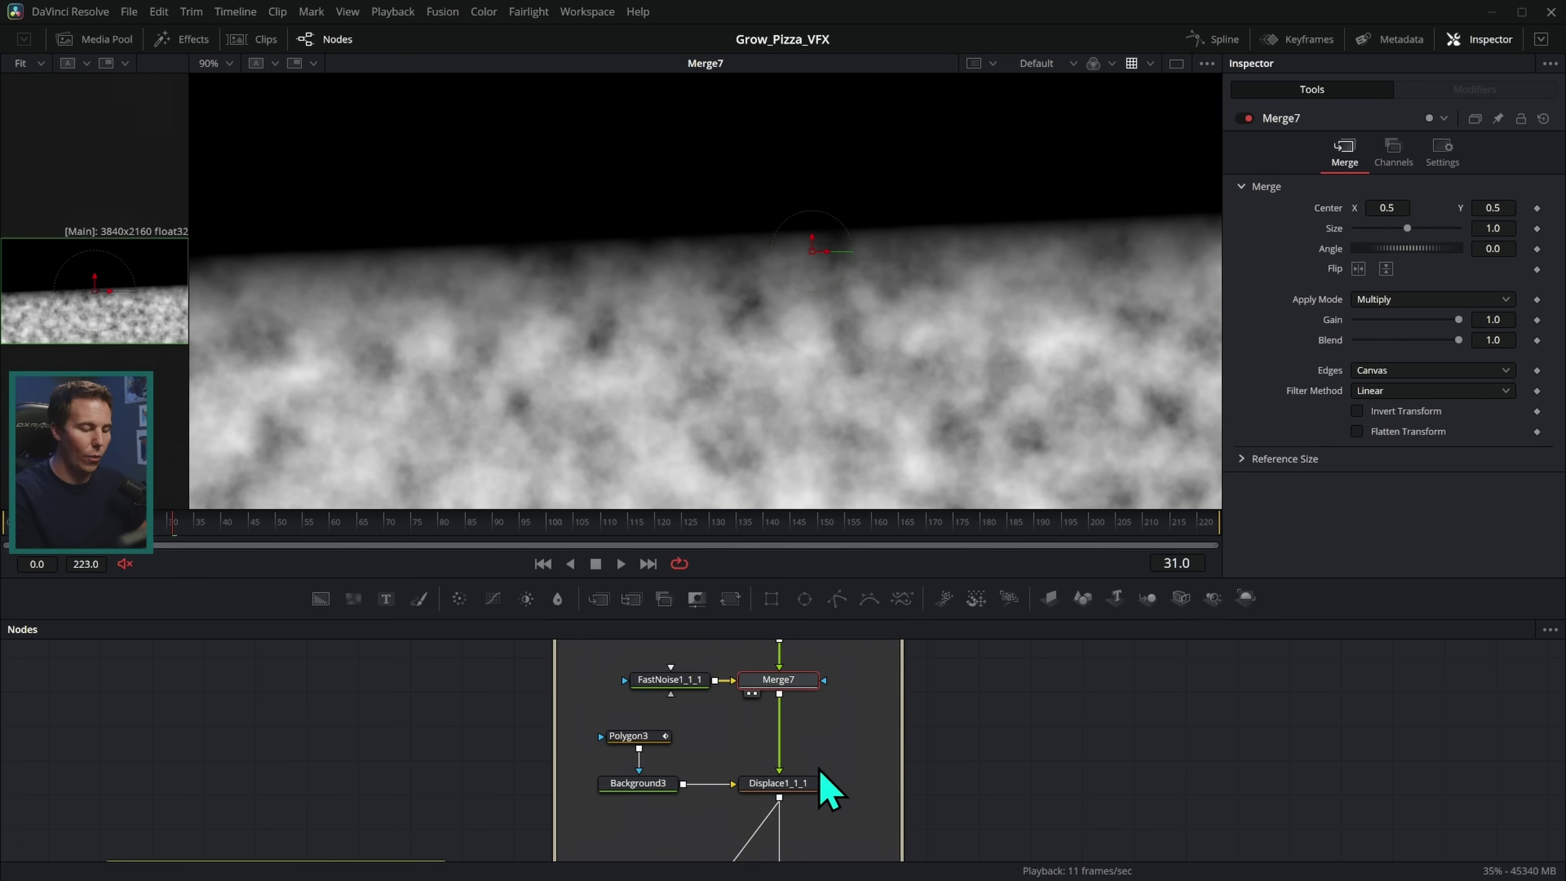
left_click(799, 784)
key("2")
scroll(785, 246, "up", 5)
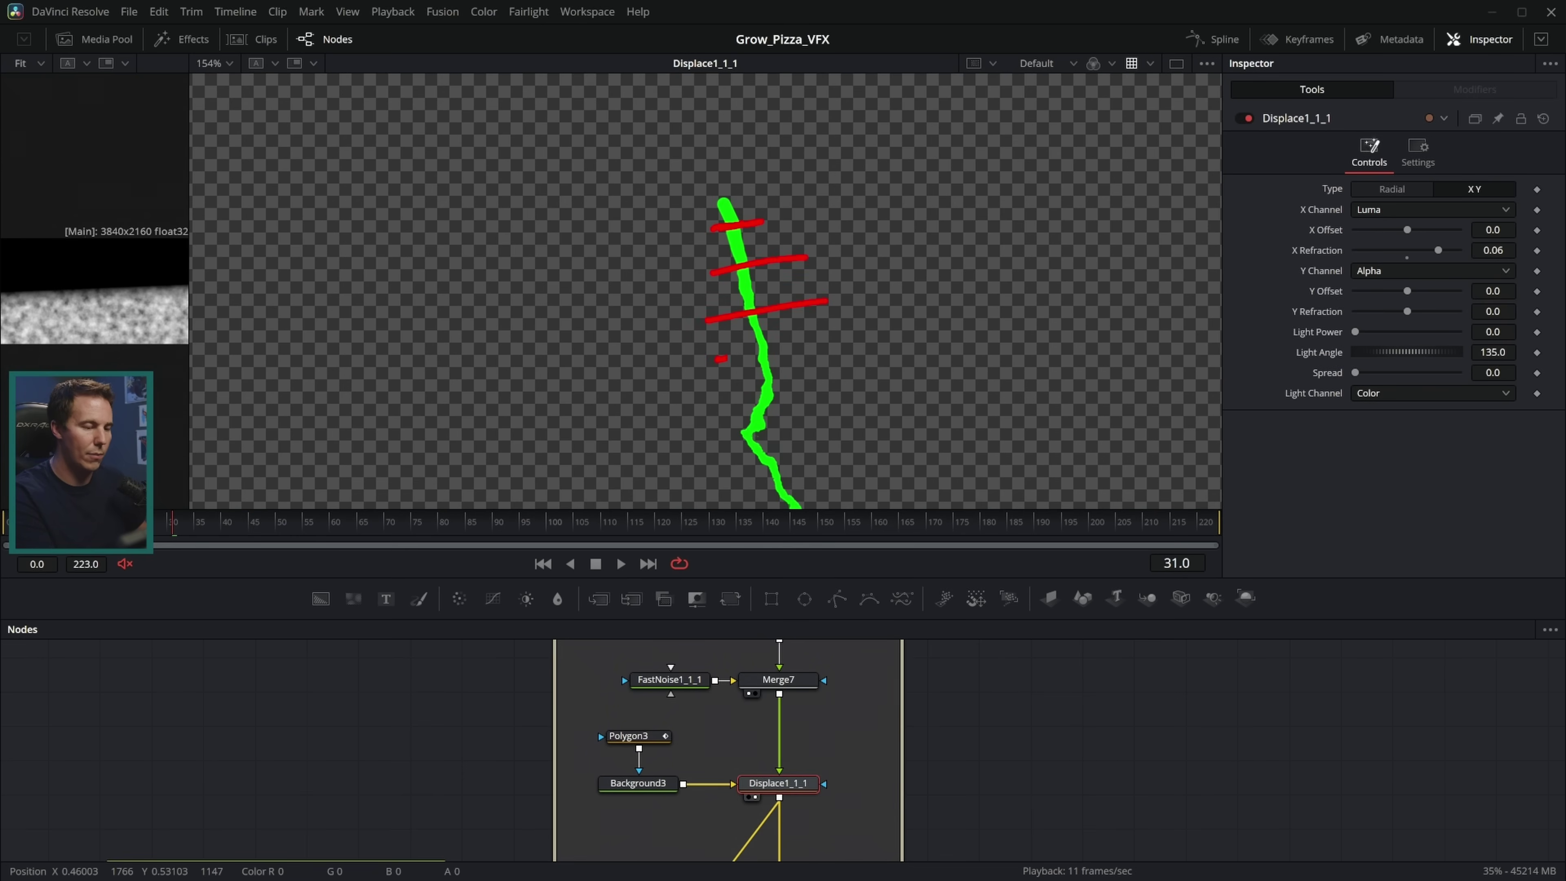
key("Escape")
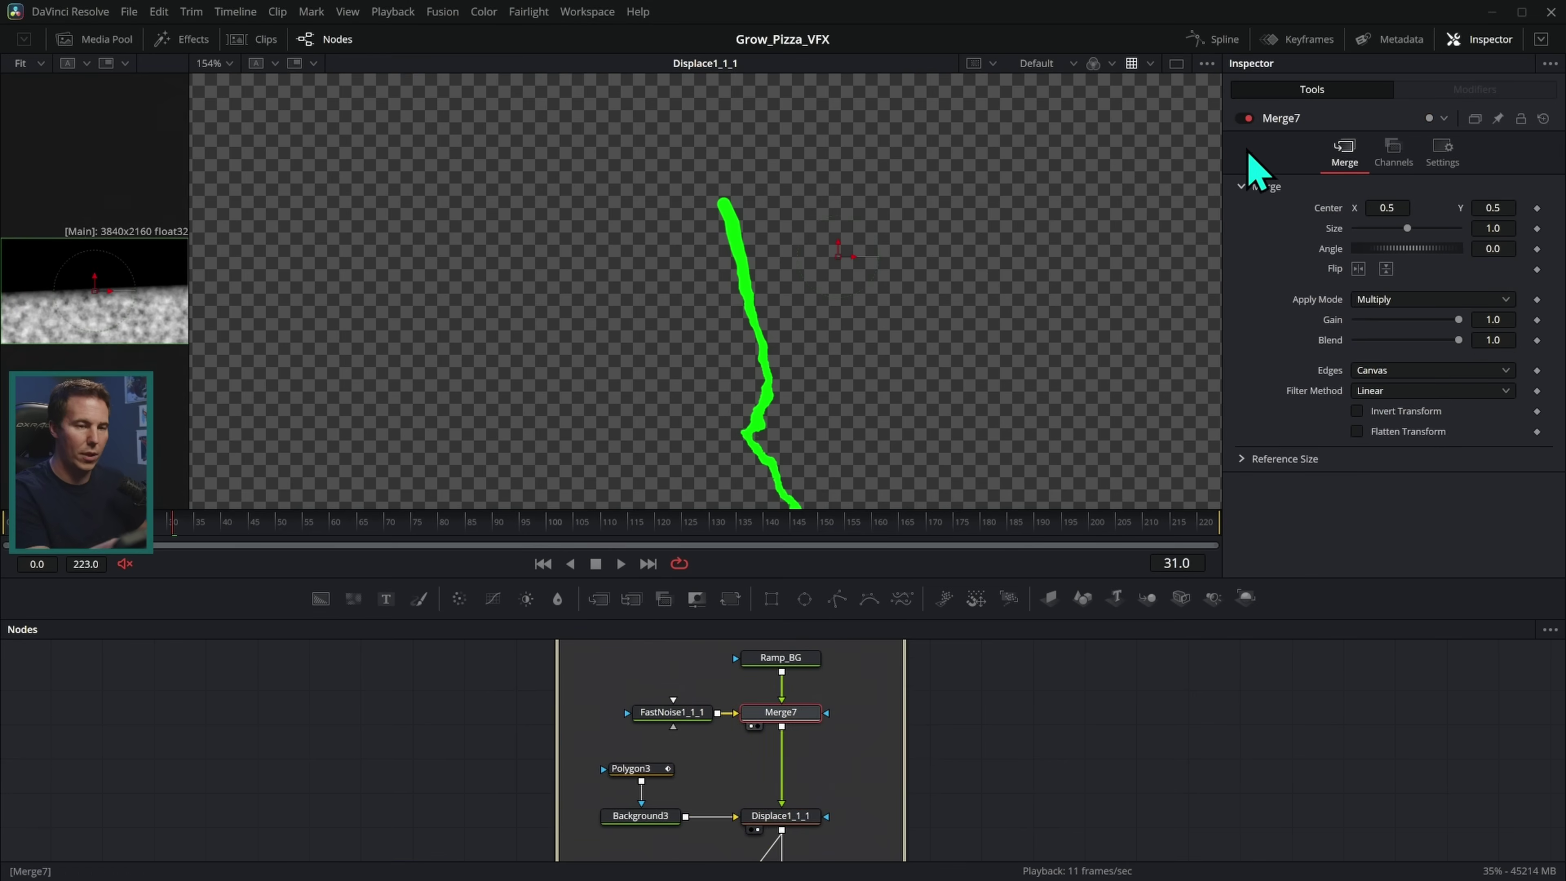
left_click(1246, 119)
left_click(1246, 119)
left_click(1248, 119)
left_click(1248, 119)
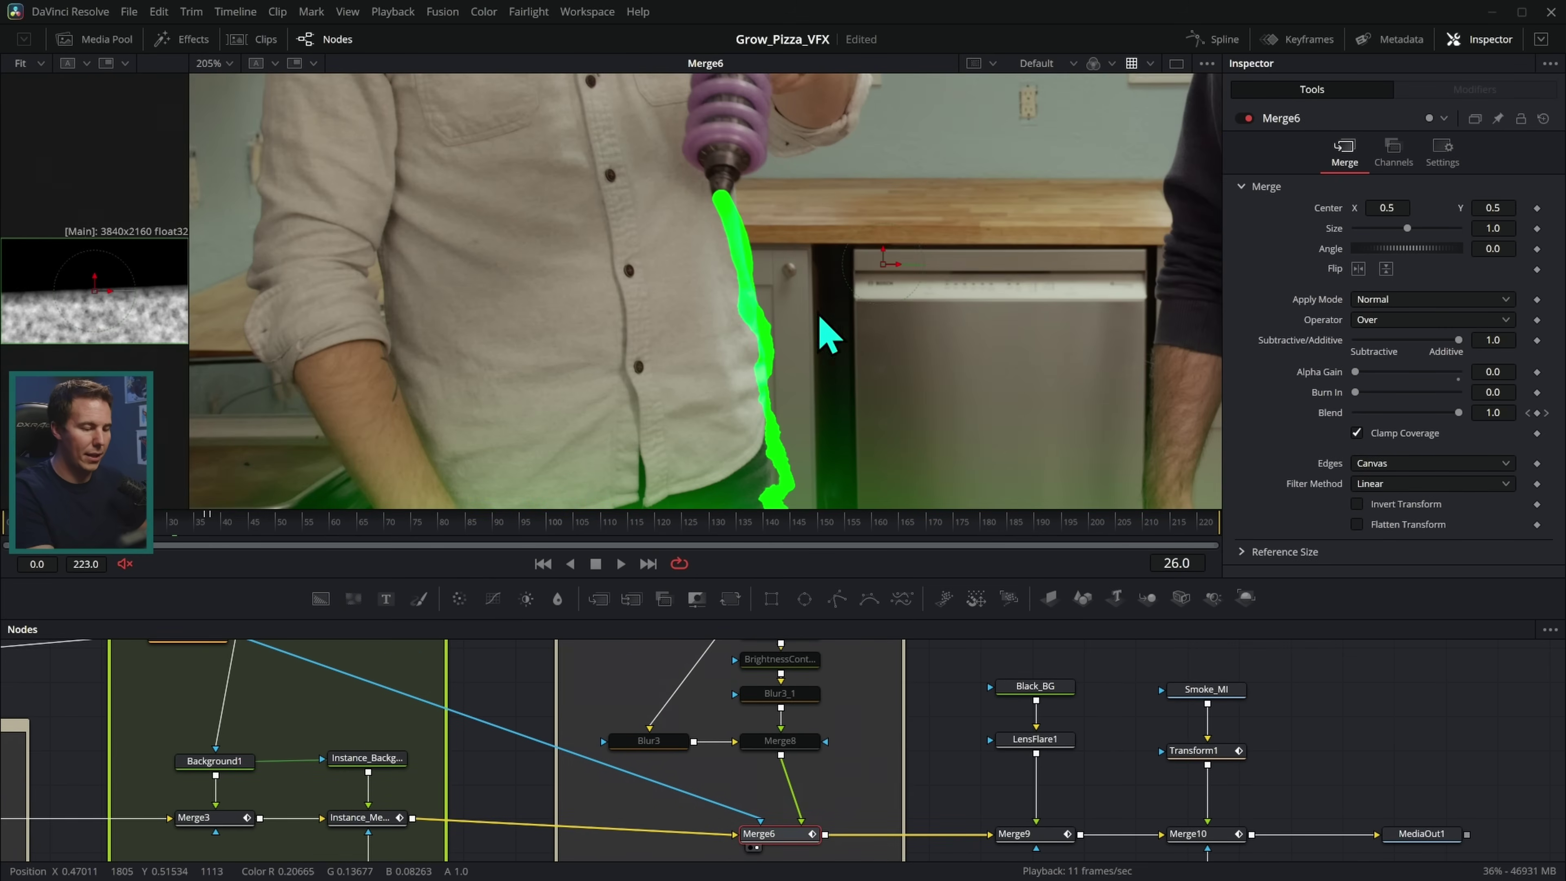
Compare the beam with and without AlphaMatteShrinkandGrow1, leave that node enabled, and enable BrightnessContrast2
left_click_drag(923, 670, 888, 712)
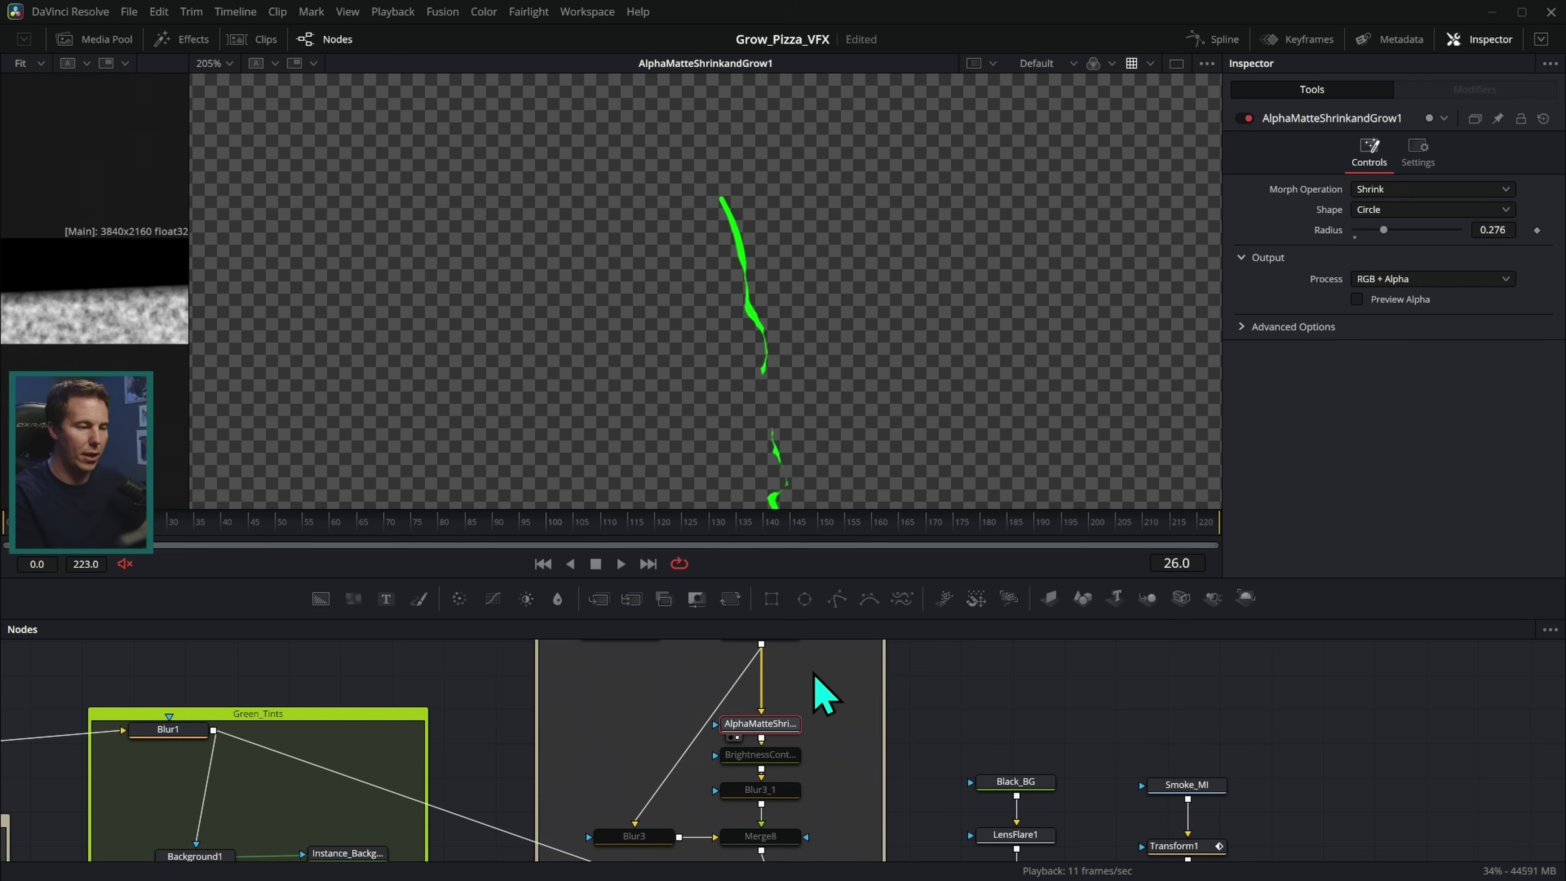
left_click(1242, 118)
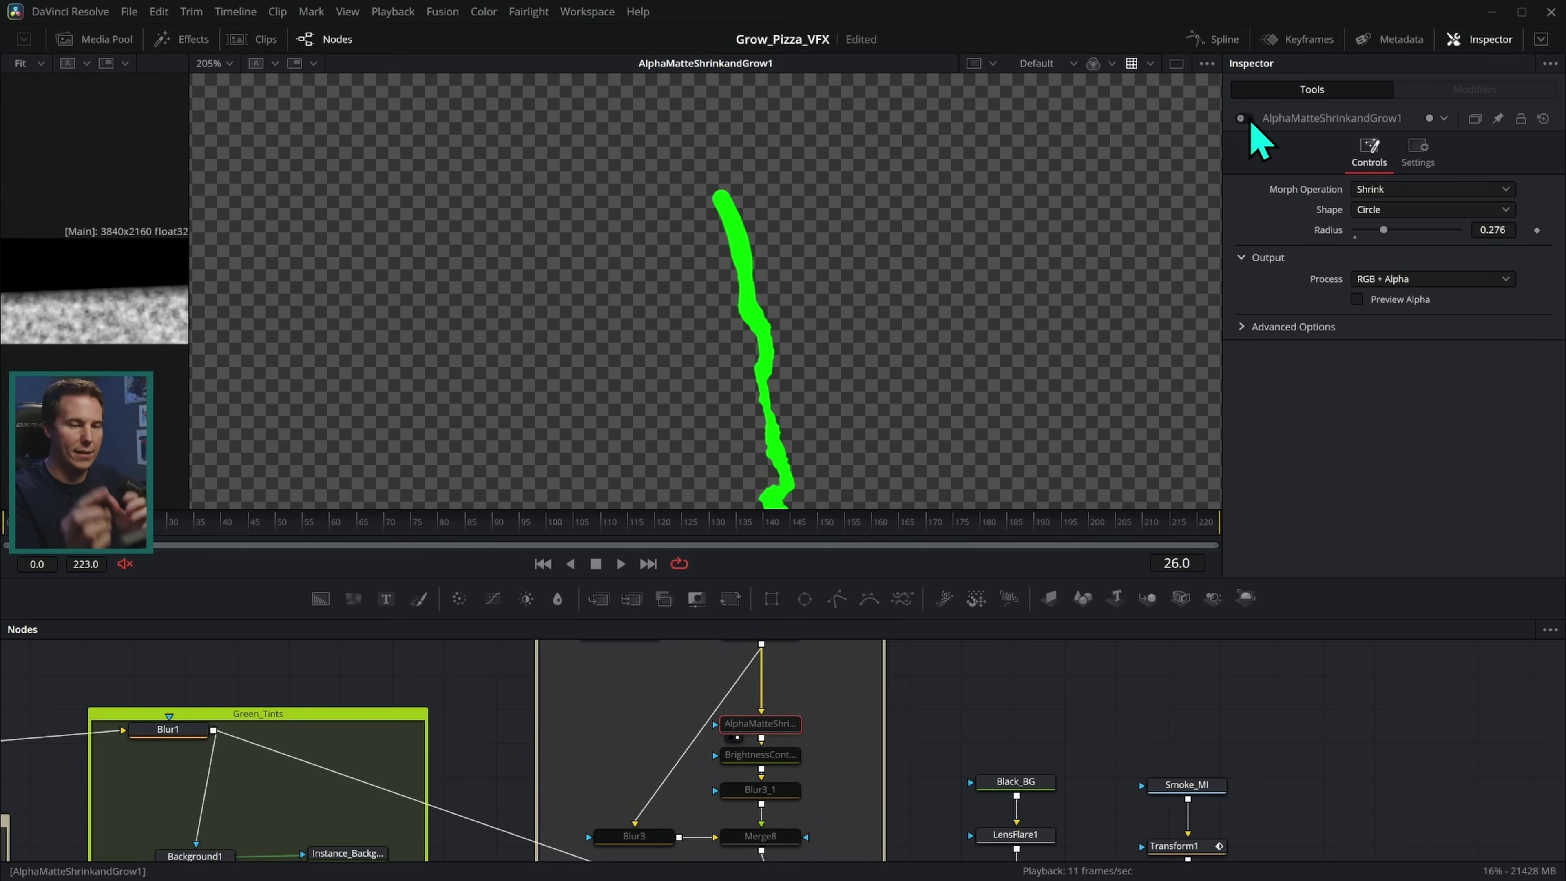
left_click(1243, 118)
left_click(783, 755)
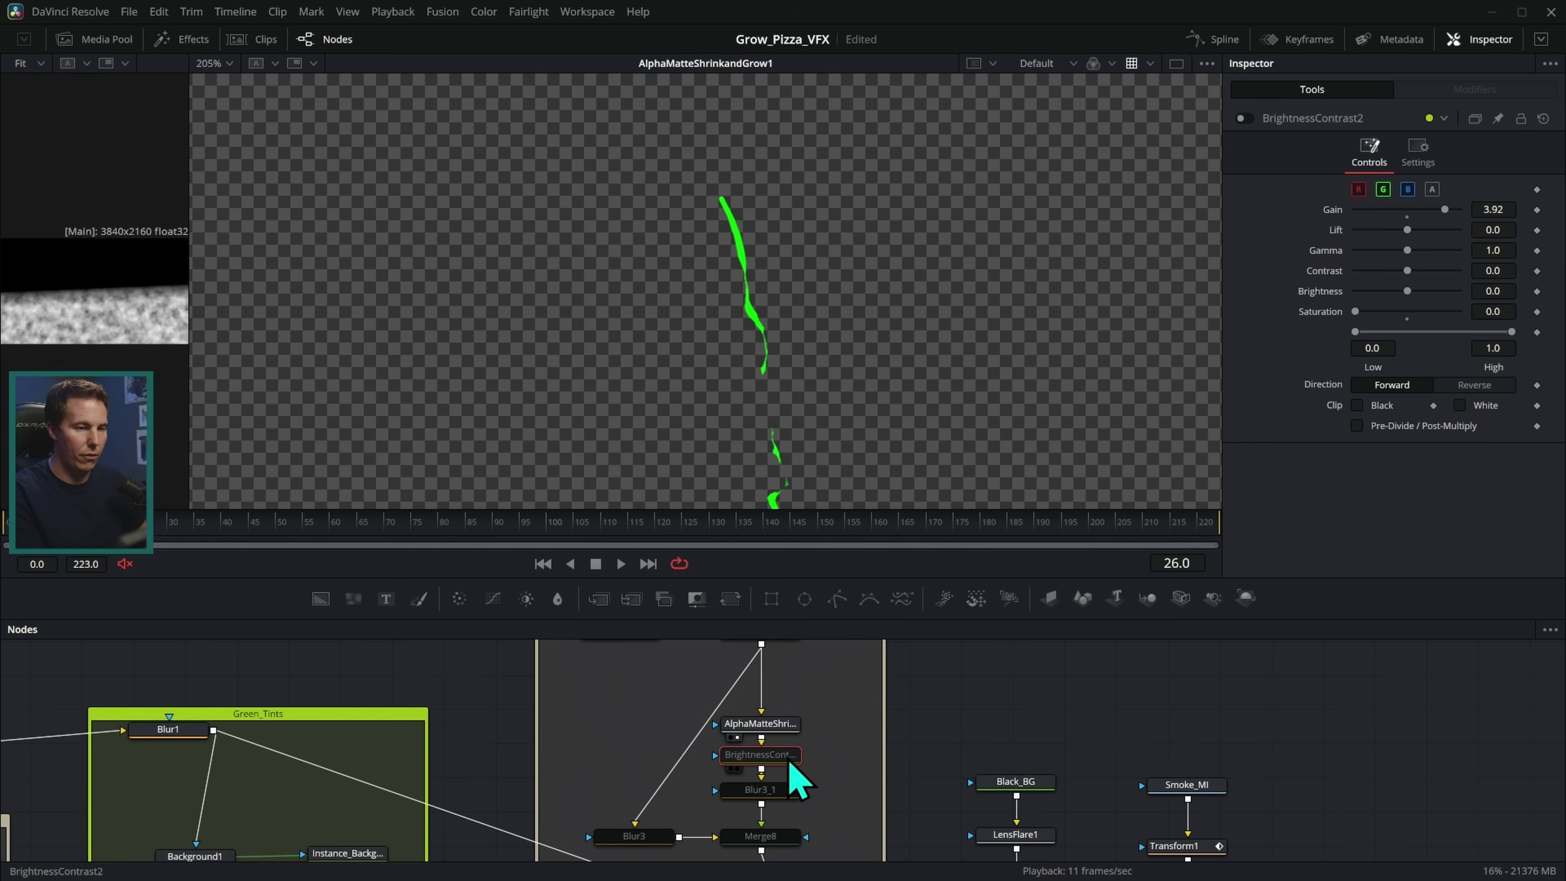
key("ctrl+p")
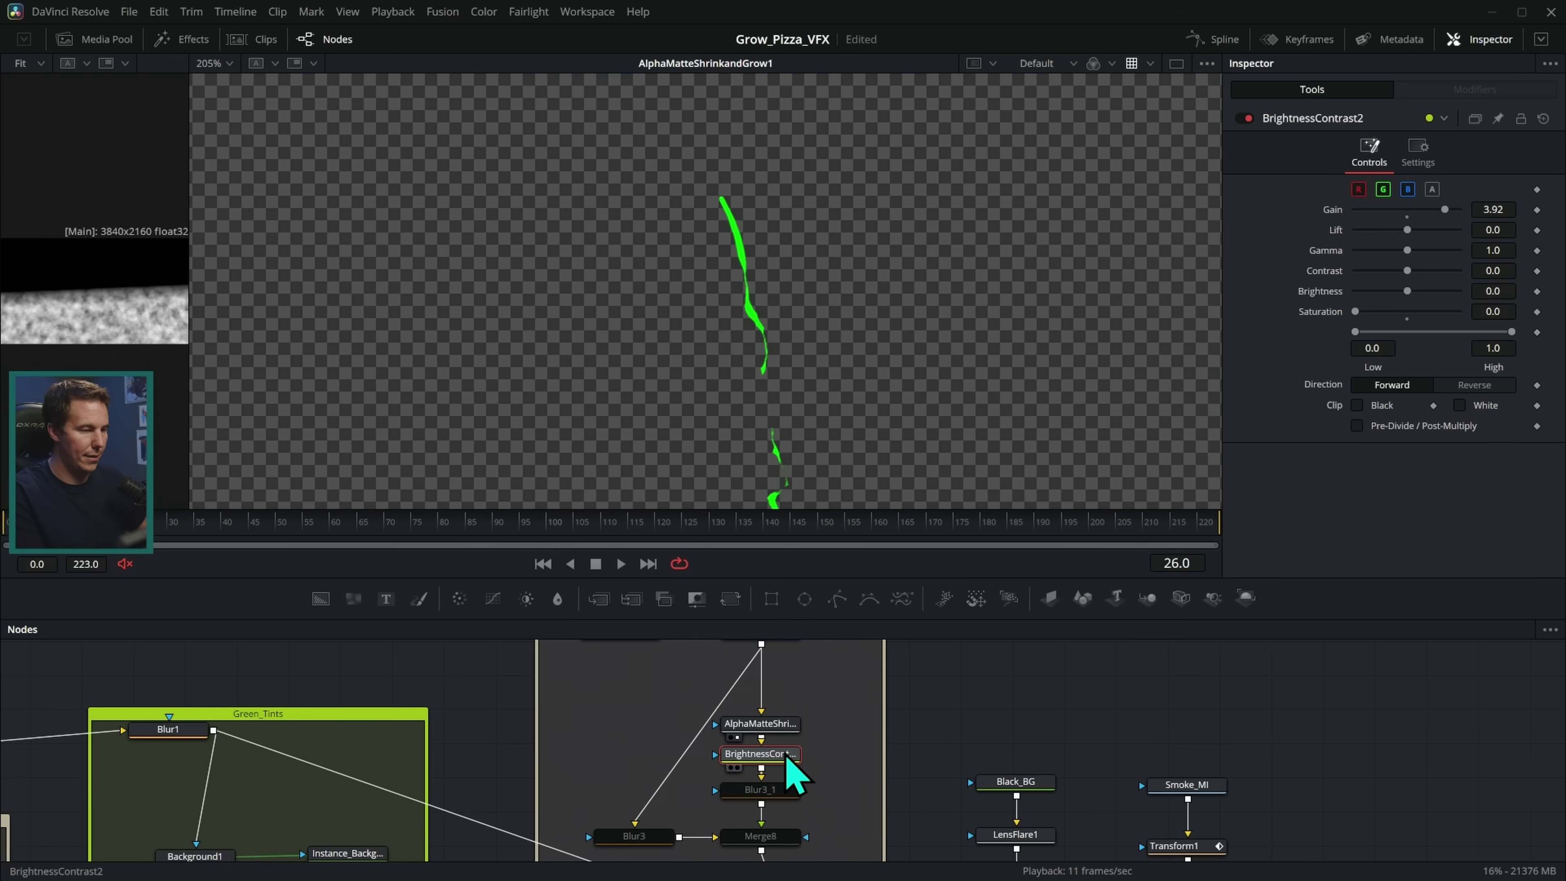
Enable Blur3_1, Blur3 and Merge8 in the Laser group and view the combined glowing beam from Merge8
left_click(760, 790)
scroll(793, 786, "down", 2)
left_click(753, 768)
scroll(889, 417, "down", 2)
left_click_drag(876, 421, 827, 400)
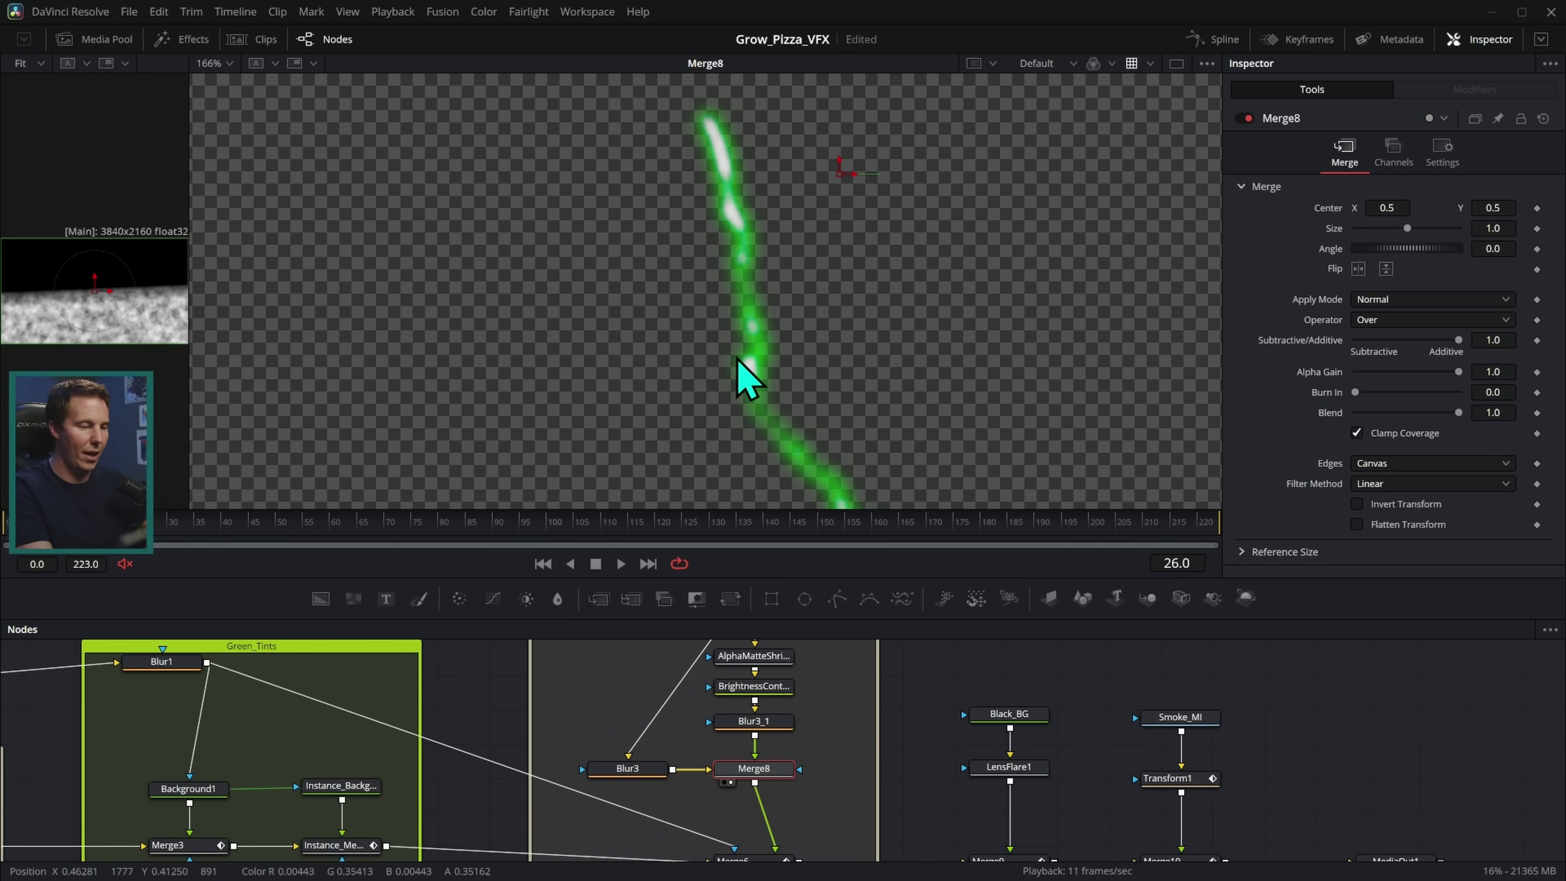
View the Merge6 composite and play the laser effect, stopping at frame 29
left_click(156, 525)
left_click_drag(886, 762, 848, 681)
left_click(714, 788)
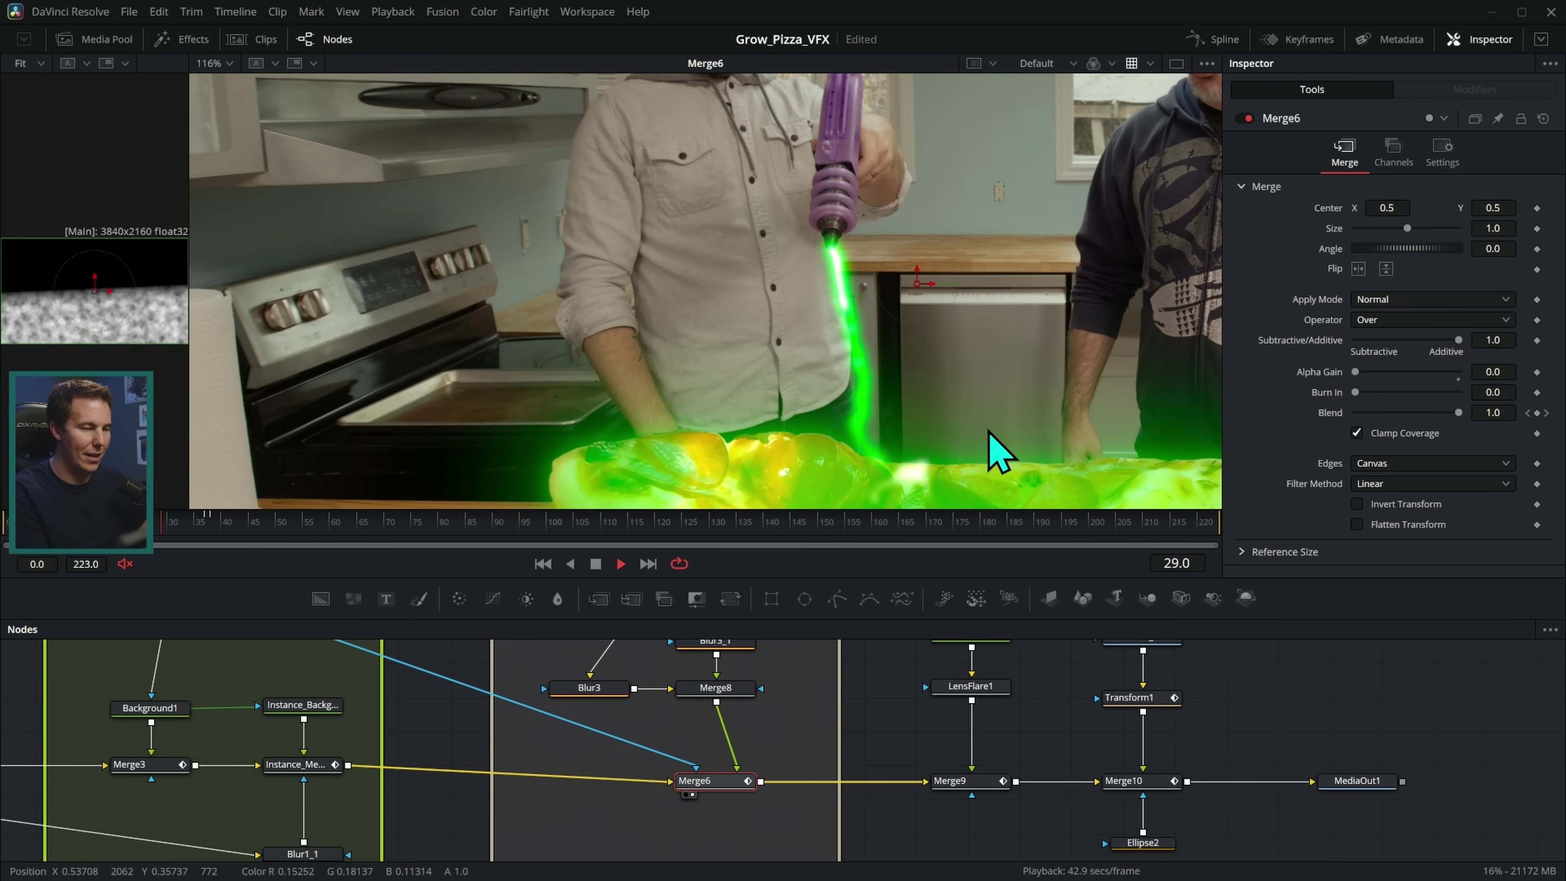
key("space")
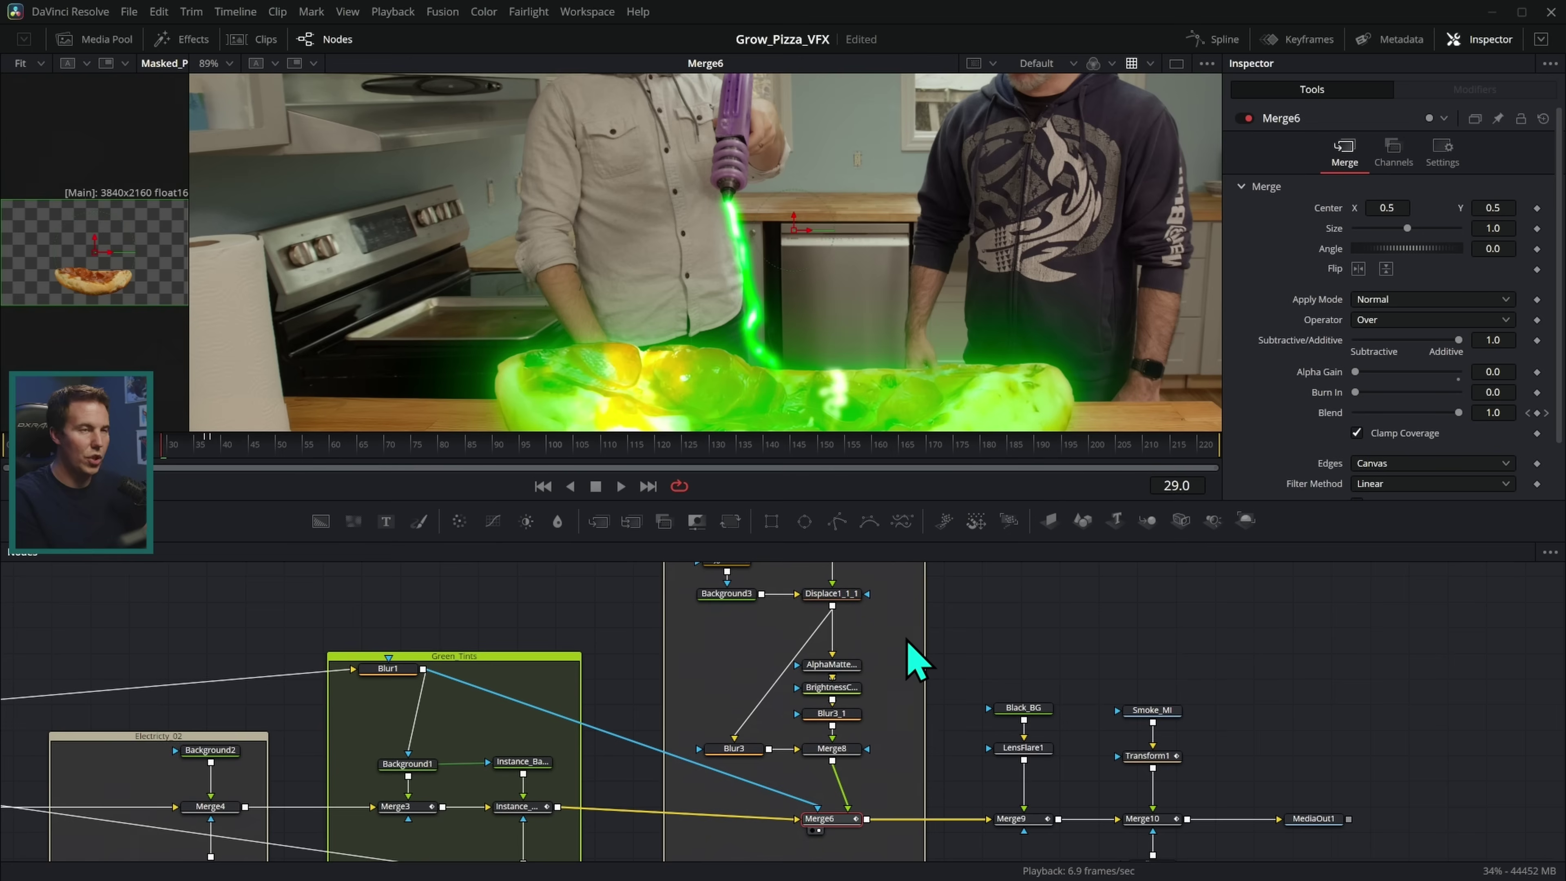
View the full frame through Merge9 with the lens flare, followed by Merge10 with the smoke added
left_click_drag(1126, 639, 937, 603)
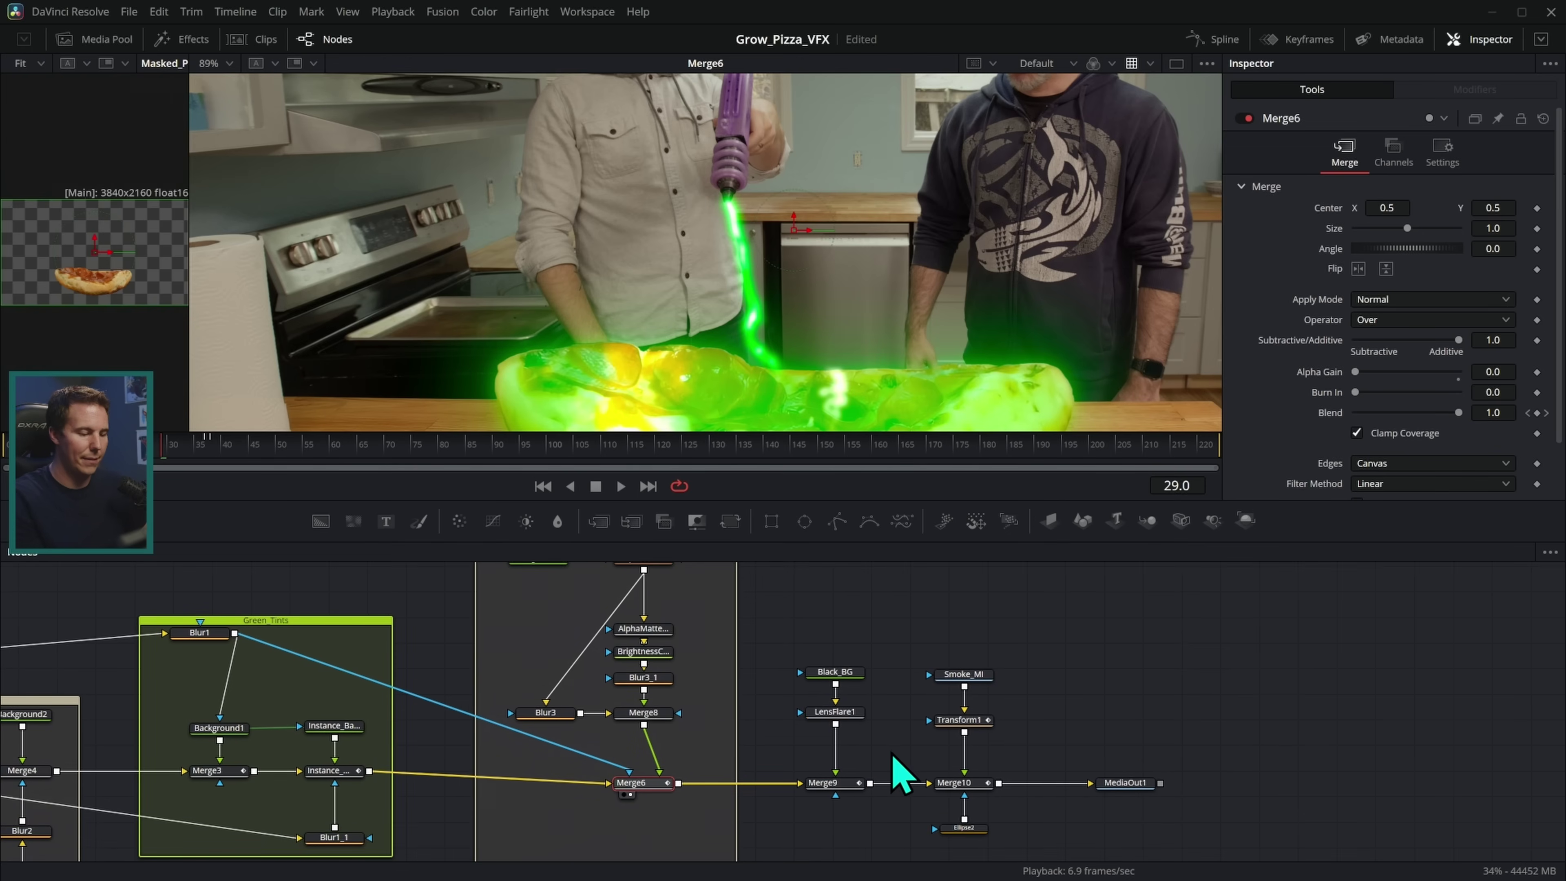
left_click(854, 784)
key("2")
scroll(945, 289, "down", 3)
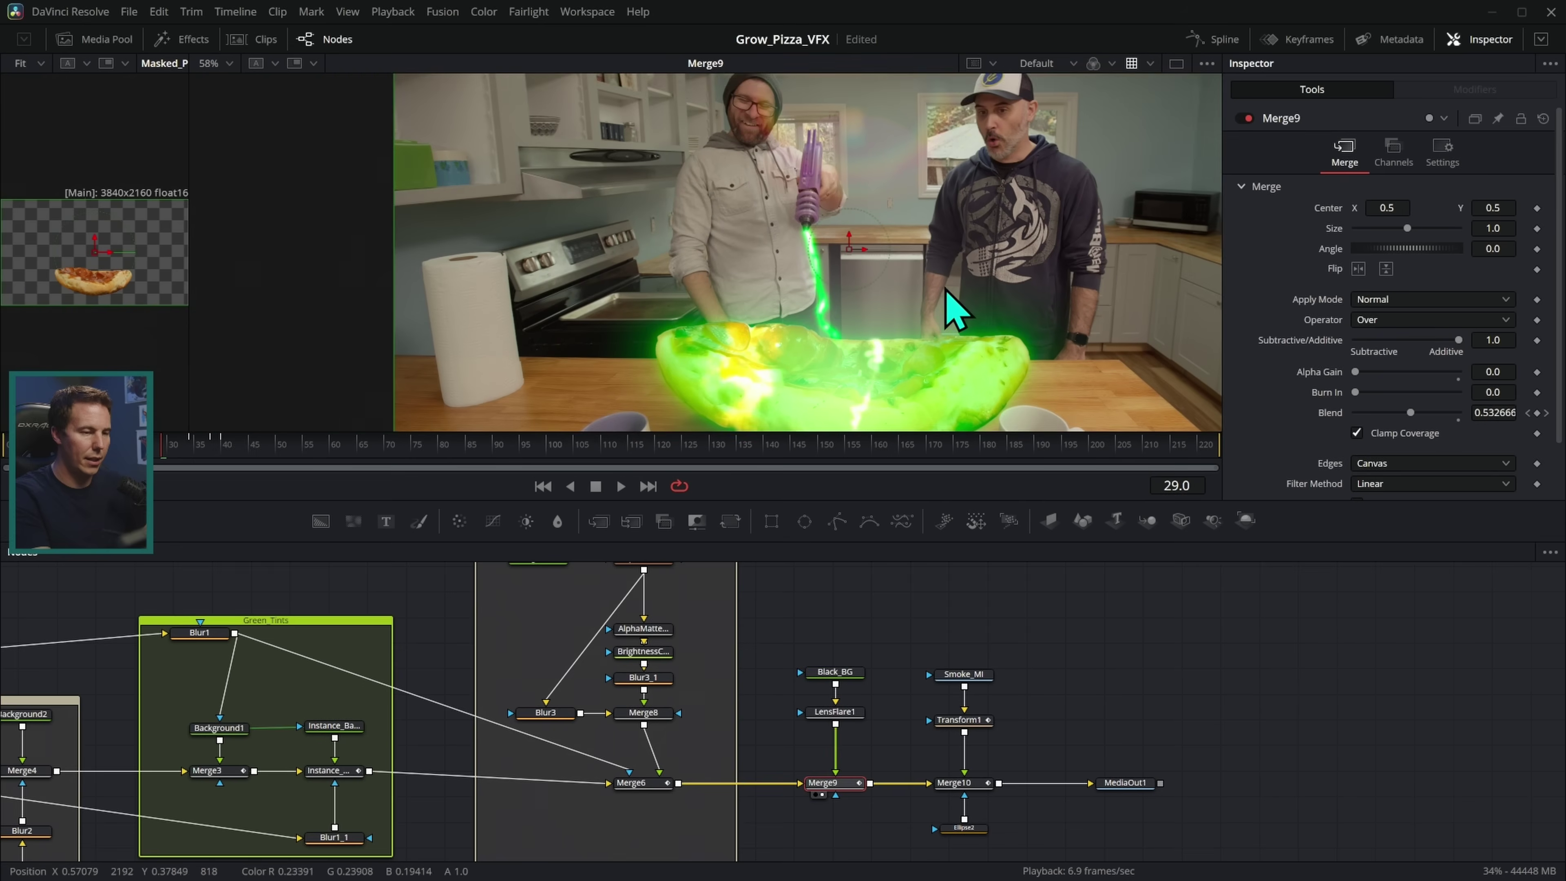
left_click_drag(945, 289, 905, 312)
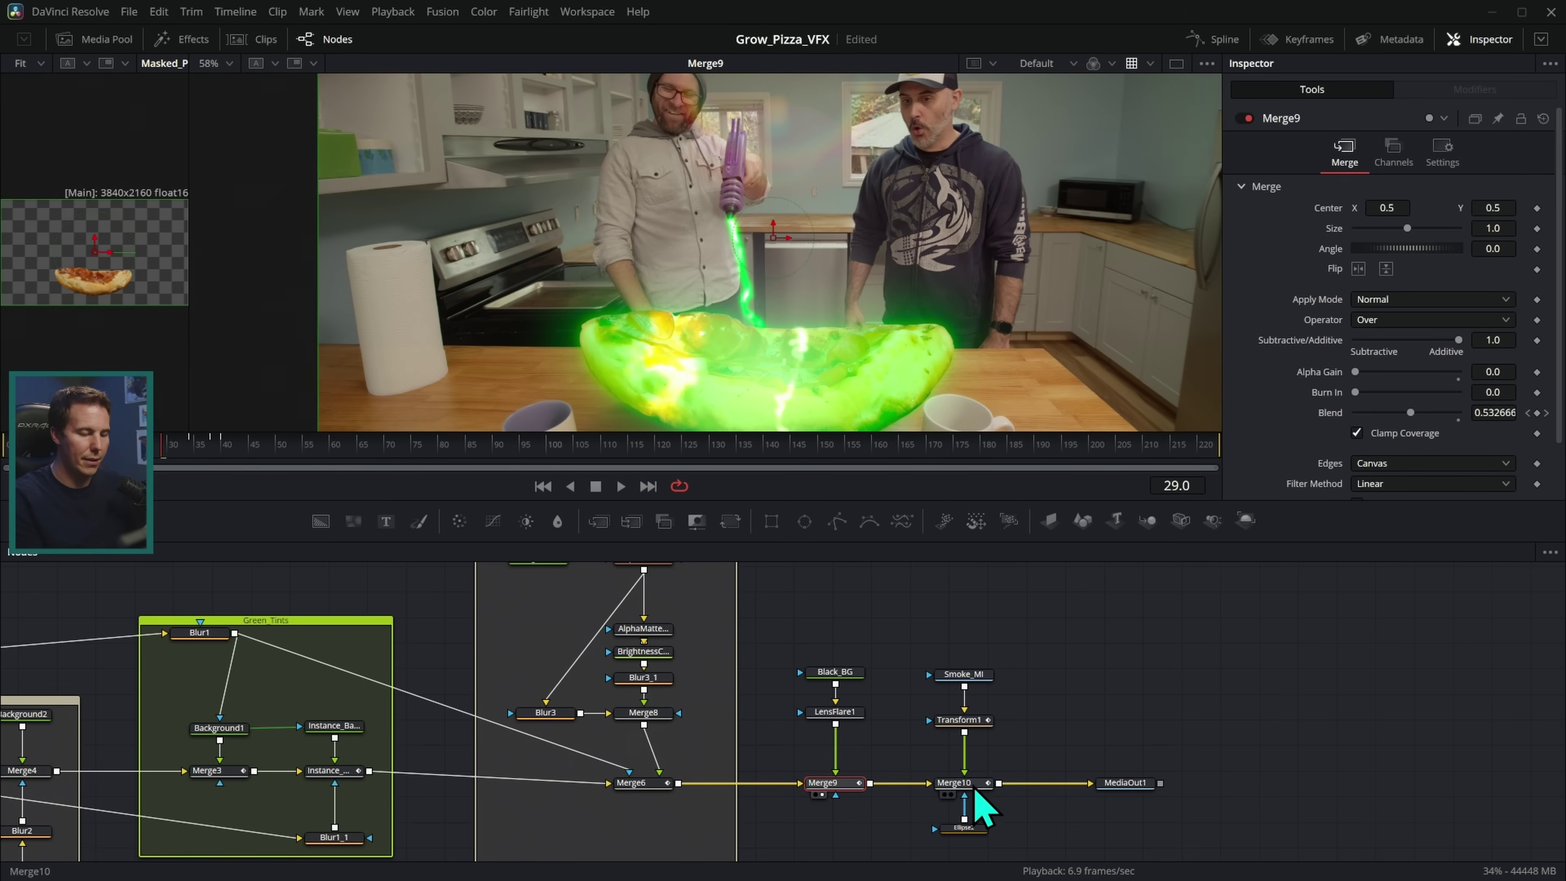
left_click_drag(954, 782, 804, 408)
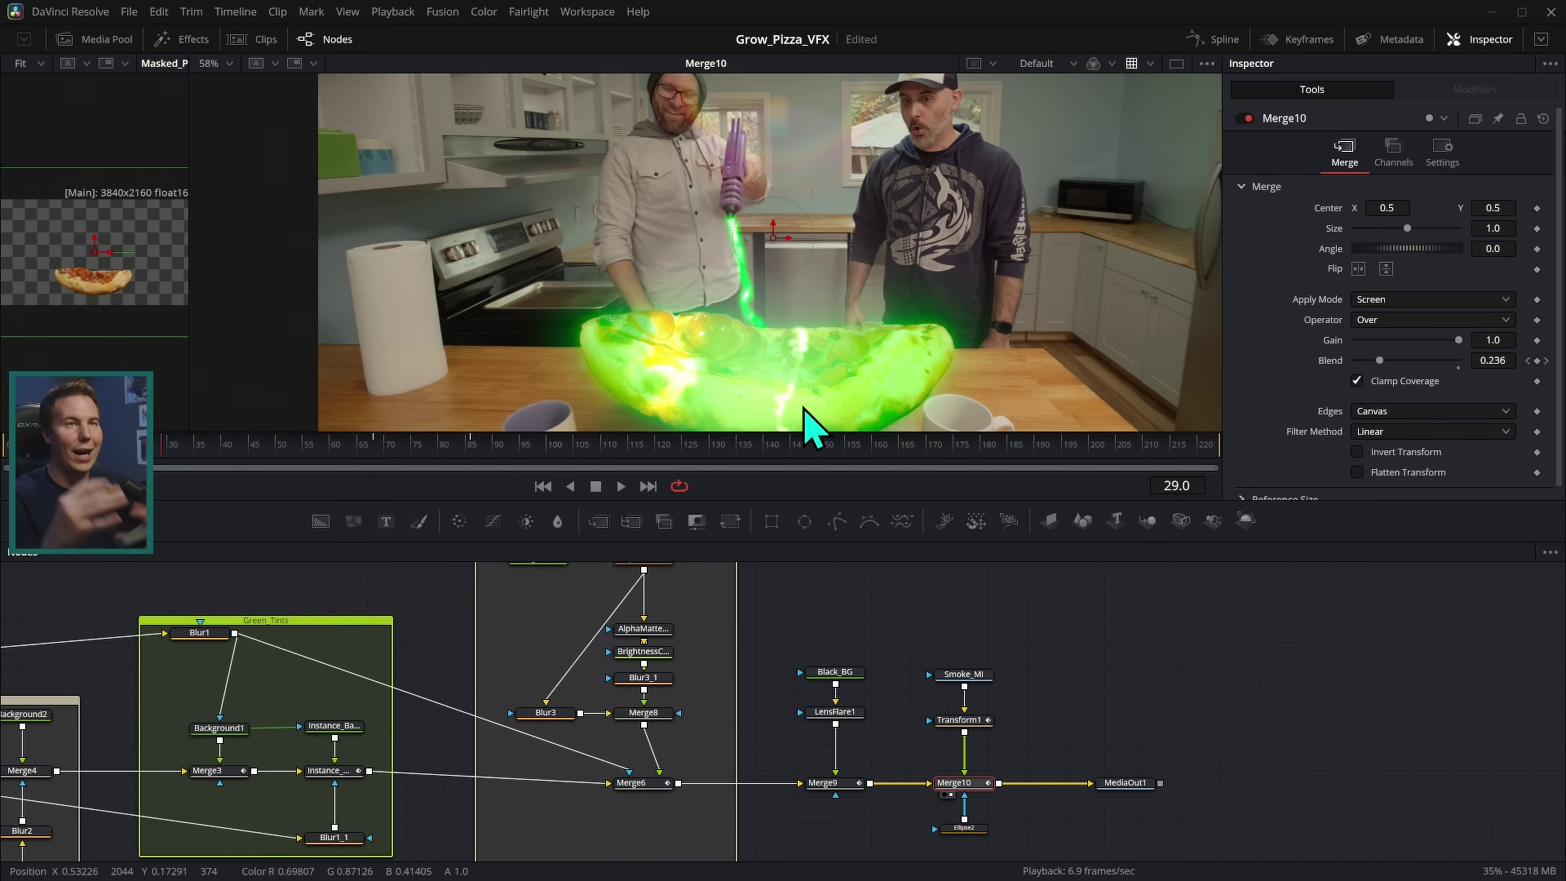
View the Smoke_MI element, play it to frame 41, and load MediaOut1 in the main viewer
left_click_drag(971, 674, 895, 367)
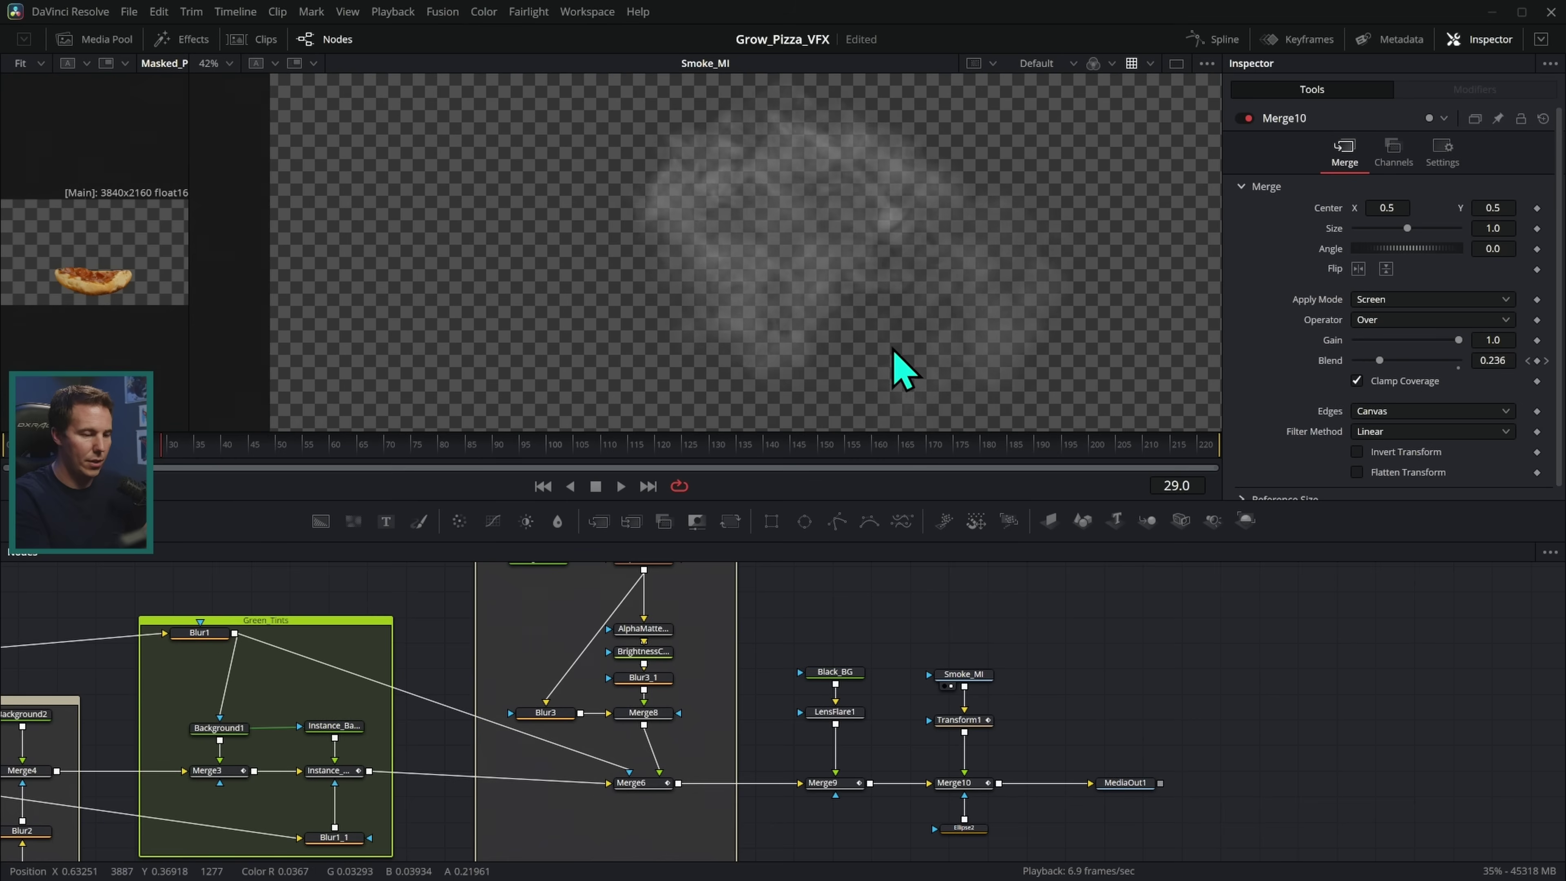
left_click(621, 486)
left_click(595, 487)
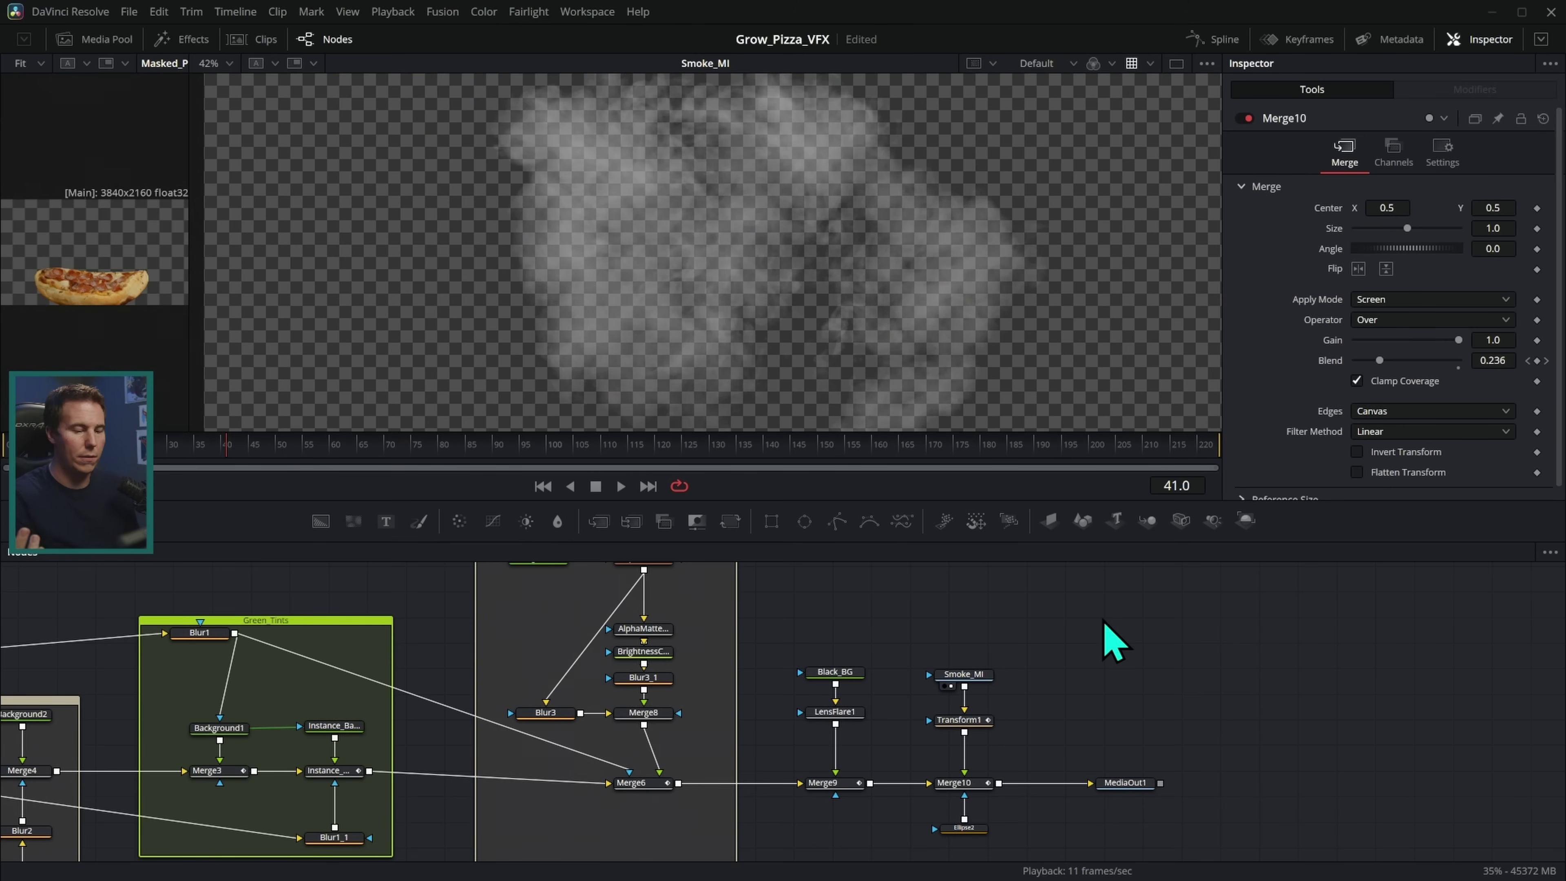
left_click_drag(1125, 783, 1049, 238)
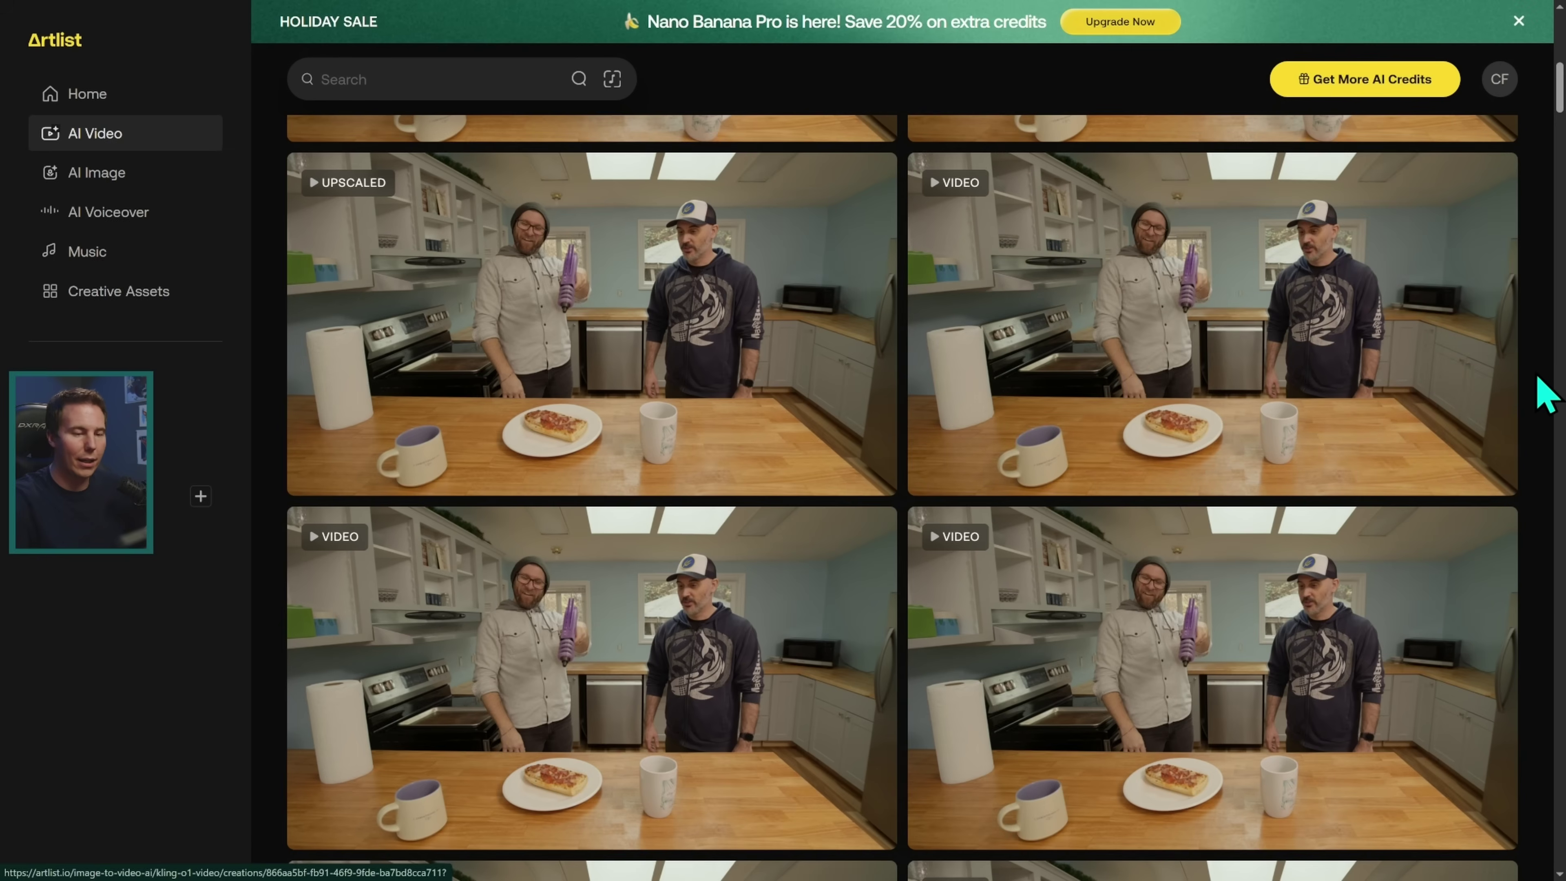
Switch to the AI Video creations in Artlist and preview the generated kitchen clips of the growing pizza
mouse_move(1429, 432)
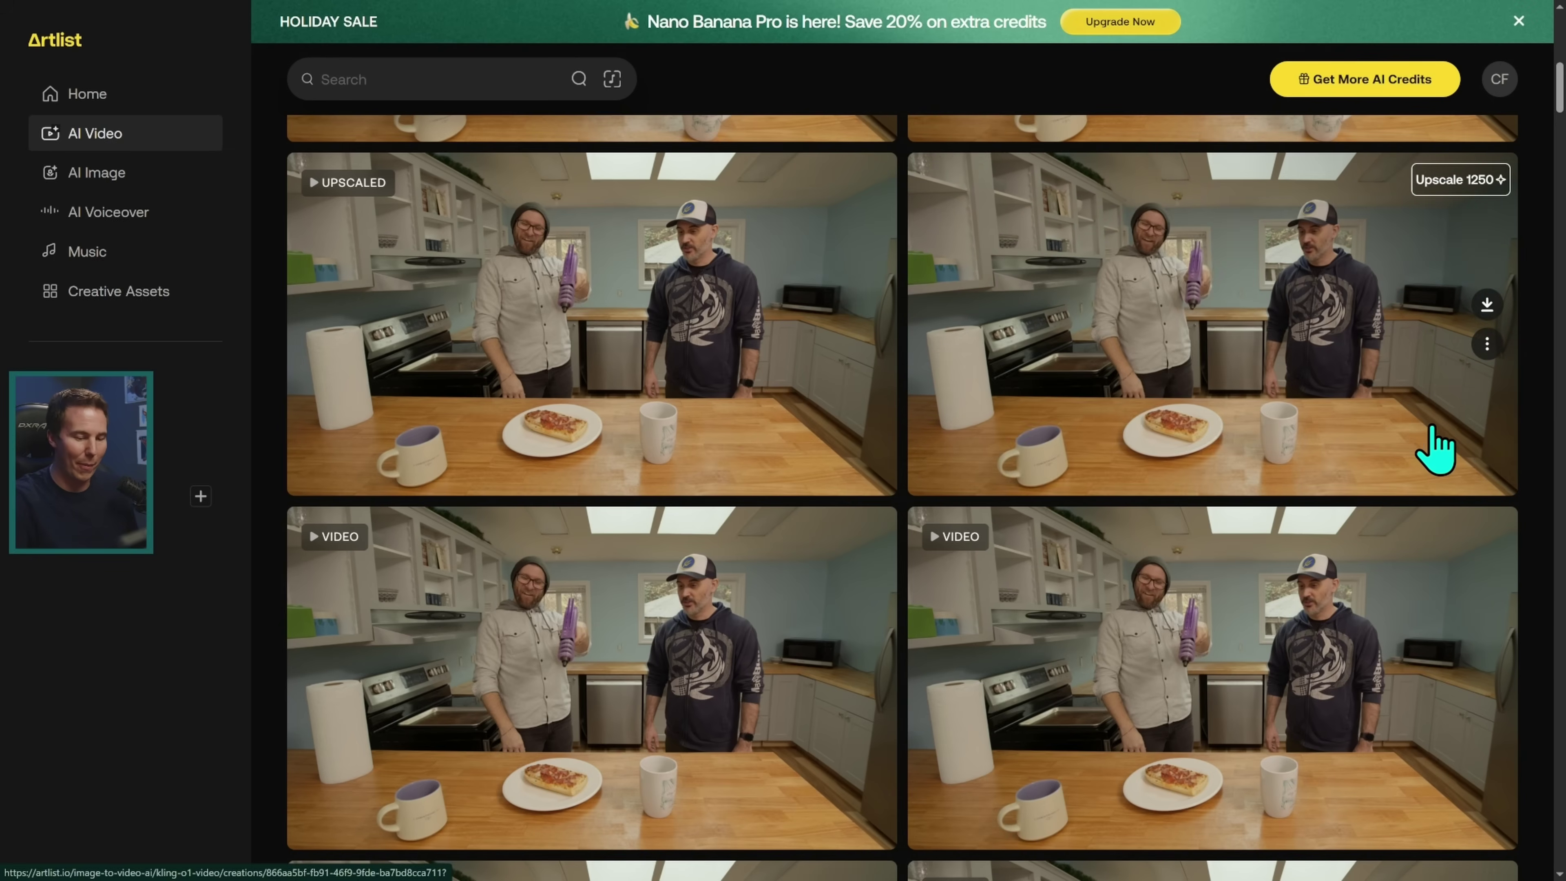
mouse_move(1390, 623)
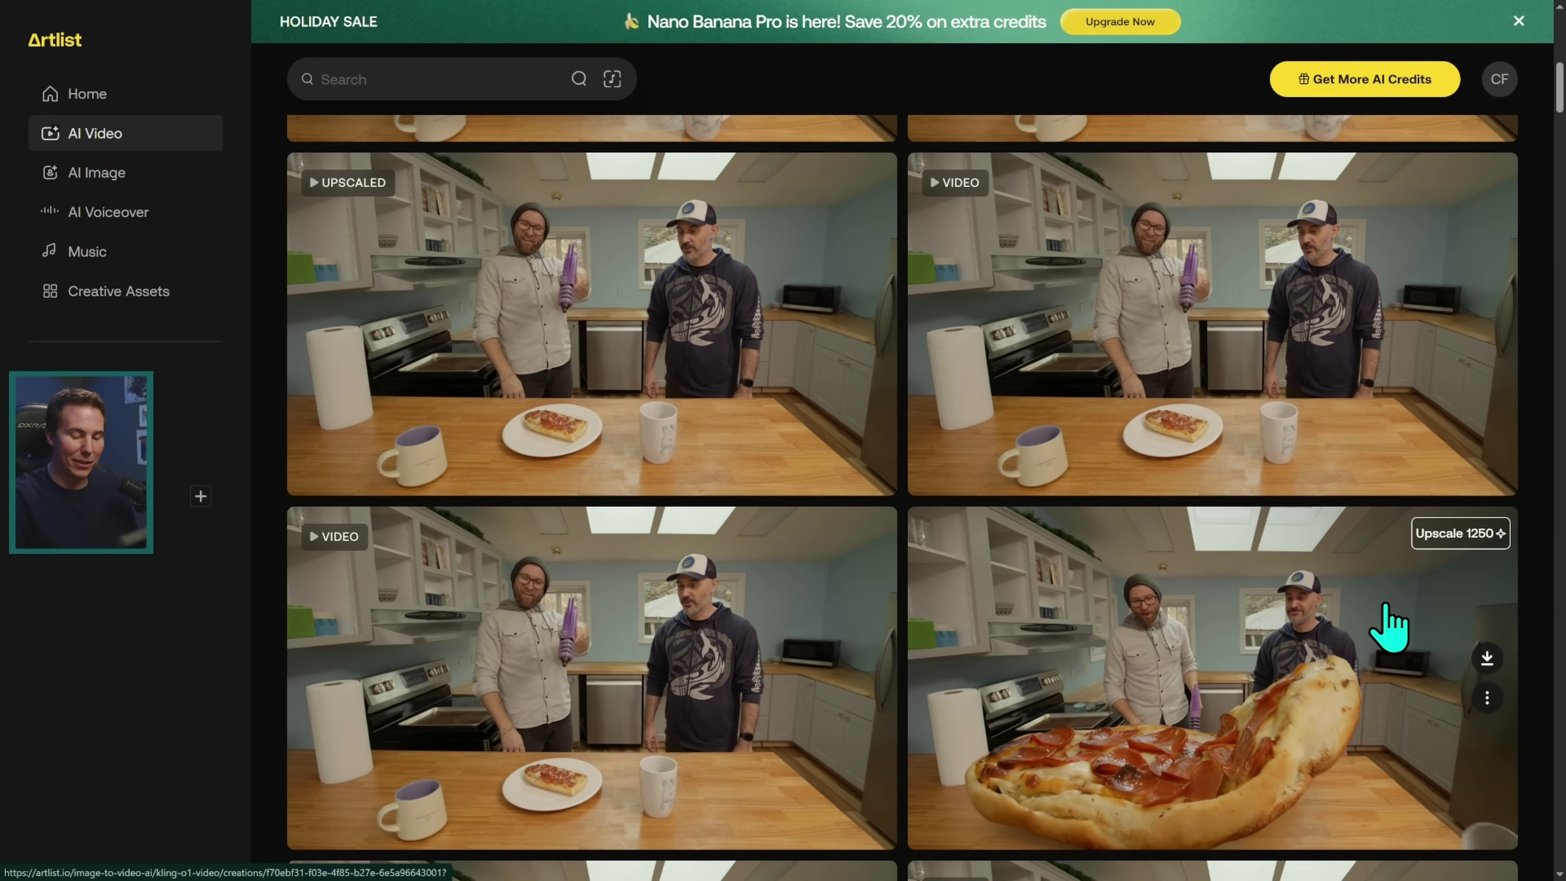